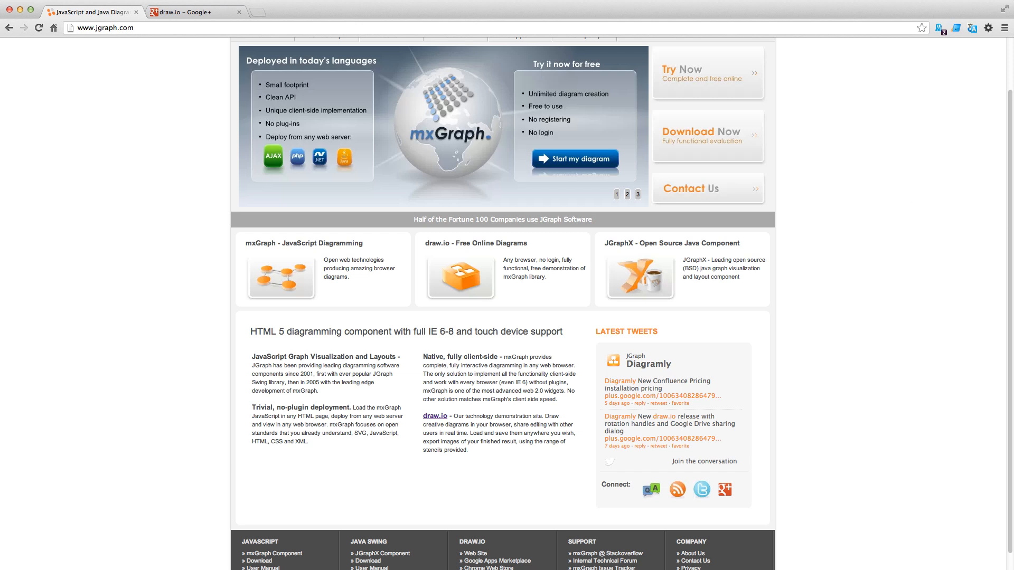
pyautogui.click(244, 27)
pyautogui.write('www.draw.io')
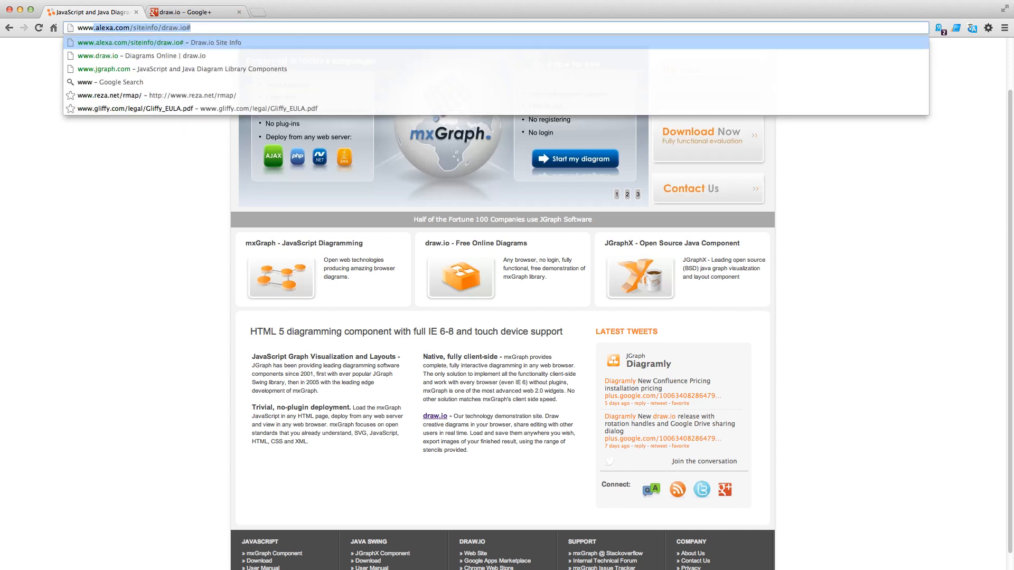
pyautogui.press('Return')
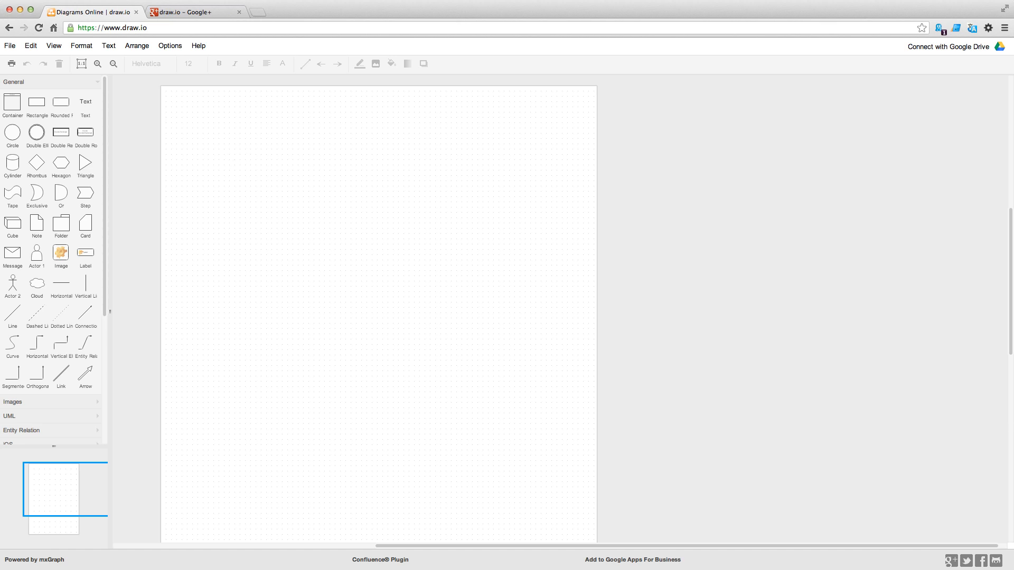
# Add two rectangles to the blank page, one in its upper-left corner and one nearer the middle
pyautogui.click(145, 89)
pyautogui.moveTo(846, 460); pyautogui.dragTo(140, 83)
pyautogui.click(37, 103)
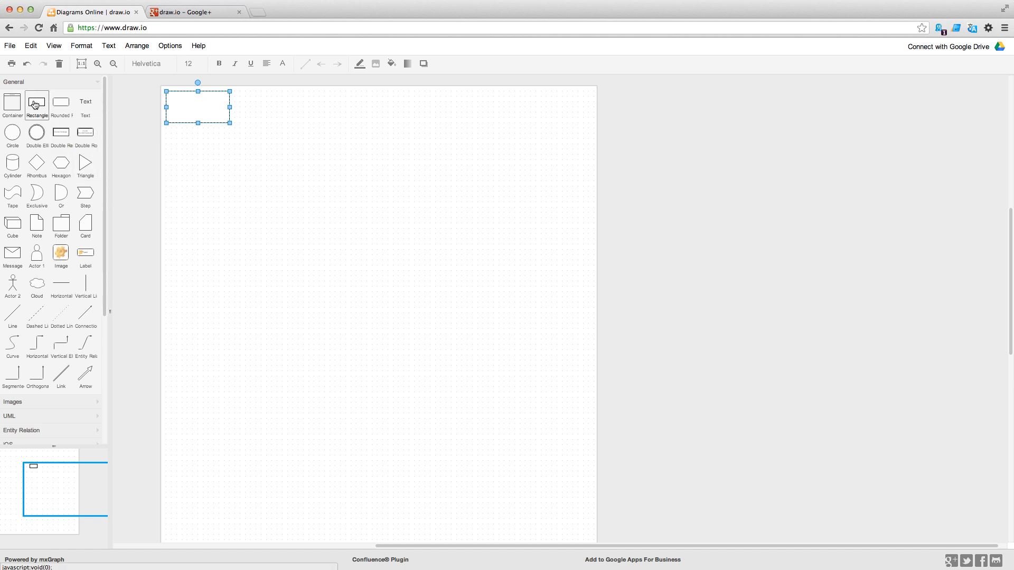
pyautogui.moveTo(35, 105); pyautogui.dragTo(321, 256)
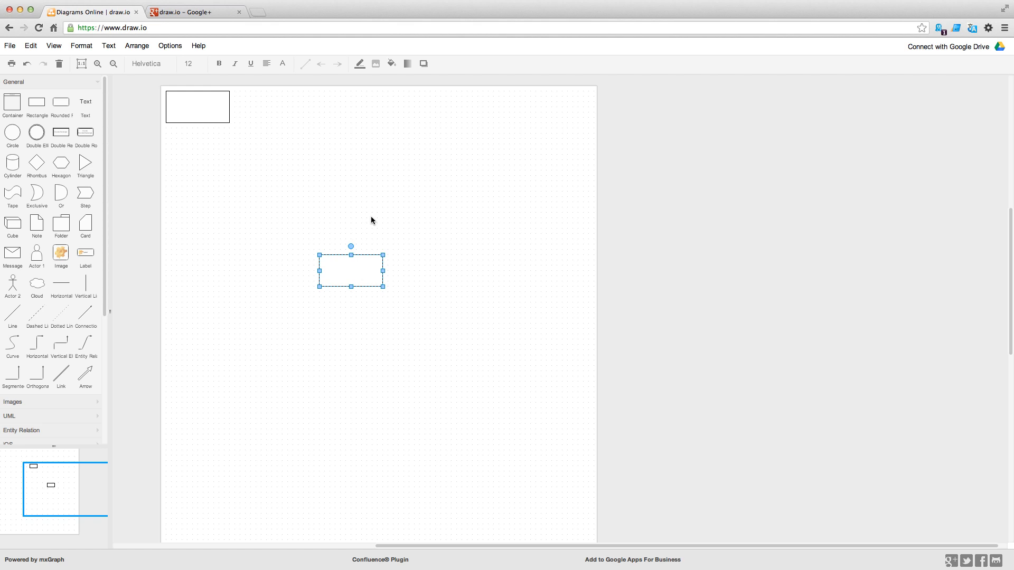
# Collapse the General shapes section and add the Cisco shape library to the palette
pyautogui.click(97, 83)
pyautogui.click(75, 159)
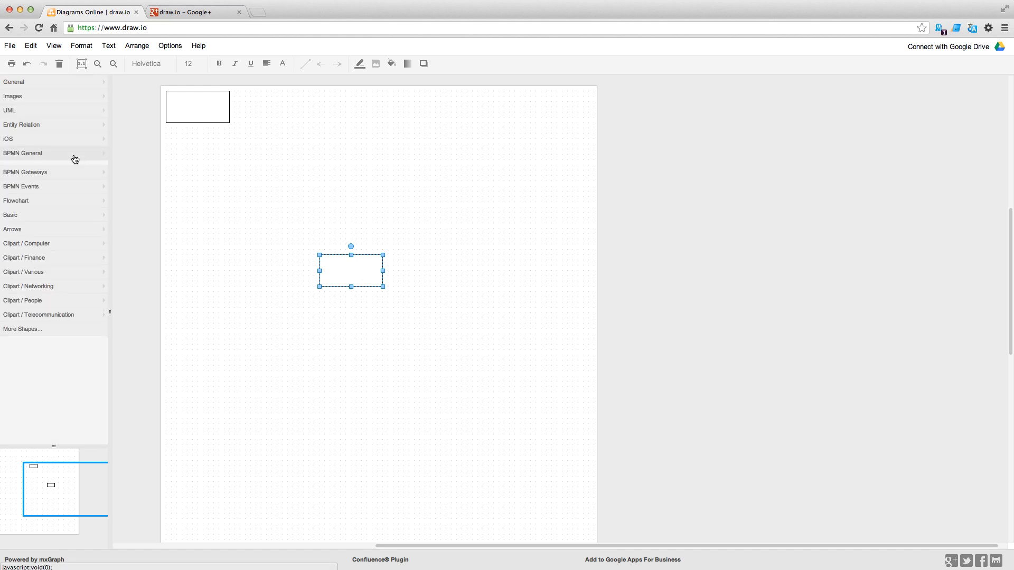
pyautogui.click(75, 159)
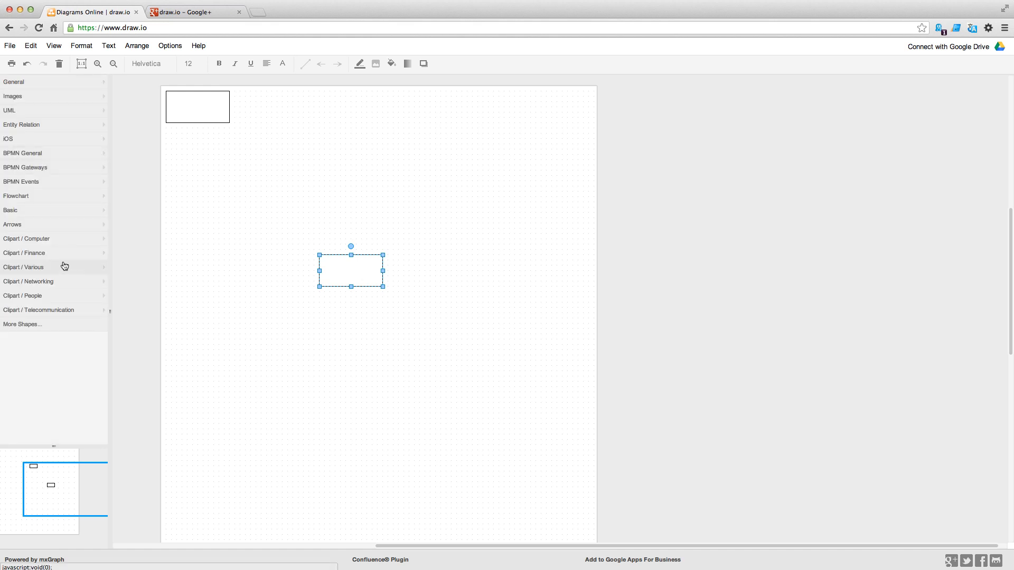
pyautogui.click(66, 254)
pyautogui.click(66, 256)
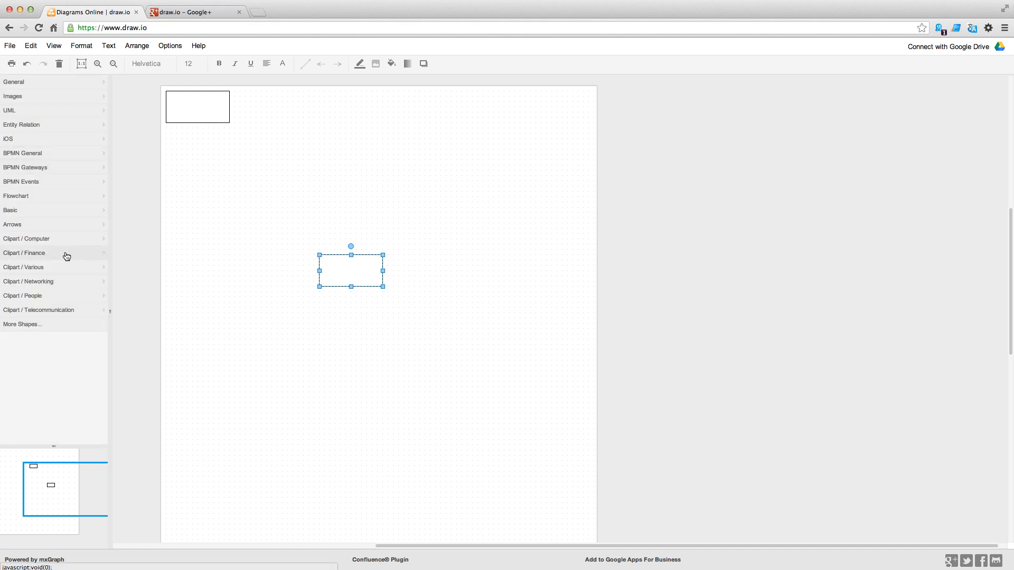
pyautogui.click(73, 327)
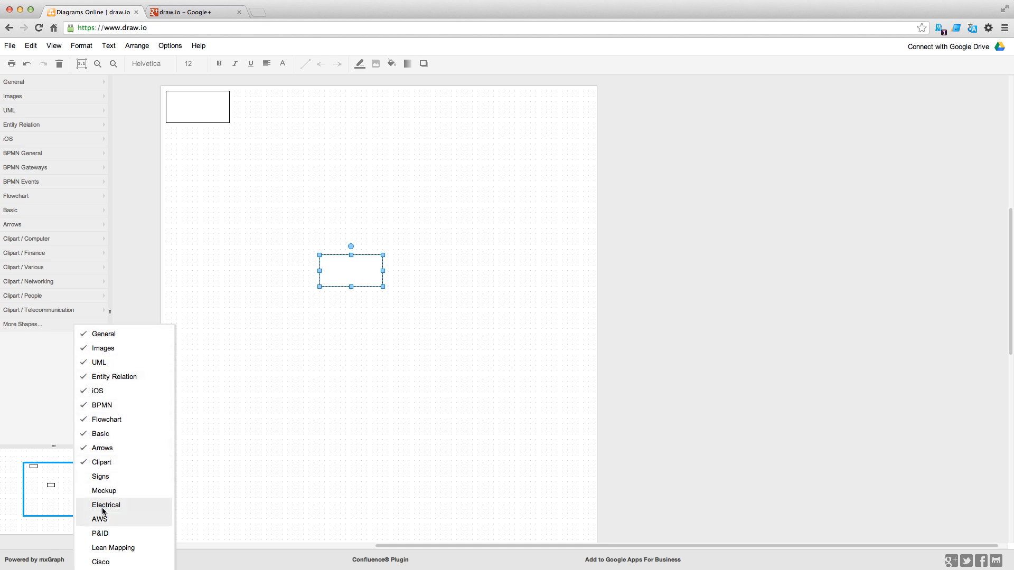
pyautogui.click(106, 564)
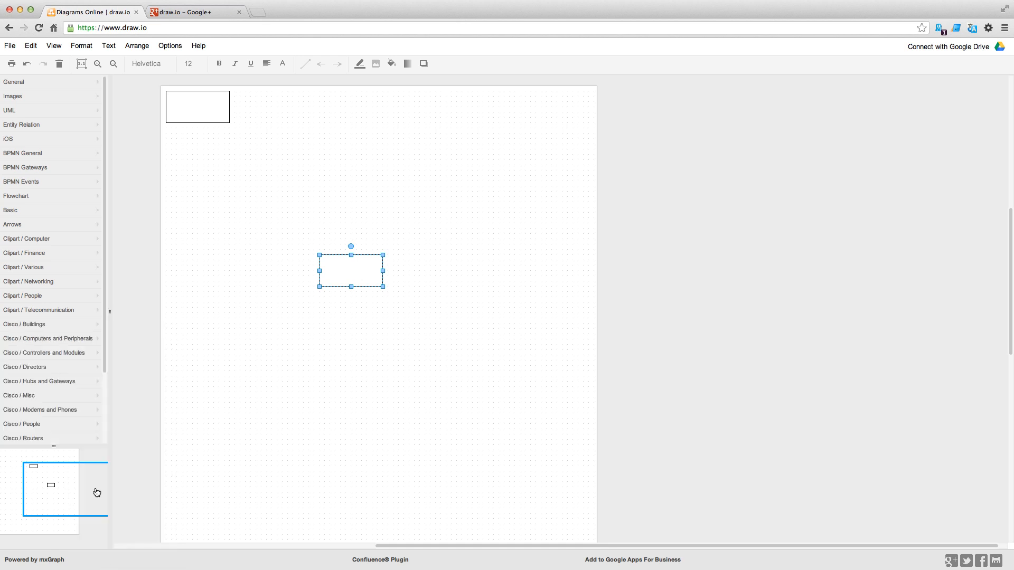
# Place the standing man-and-woman figure from Cisco / People and a cylindrical device from Cisco / Misc on the page
pyautogui.moveTo(102, 325); pyautogui.dragTo(104, 413)
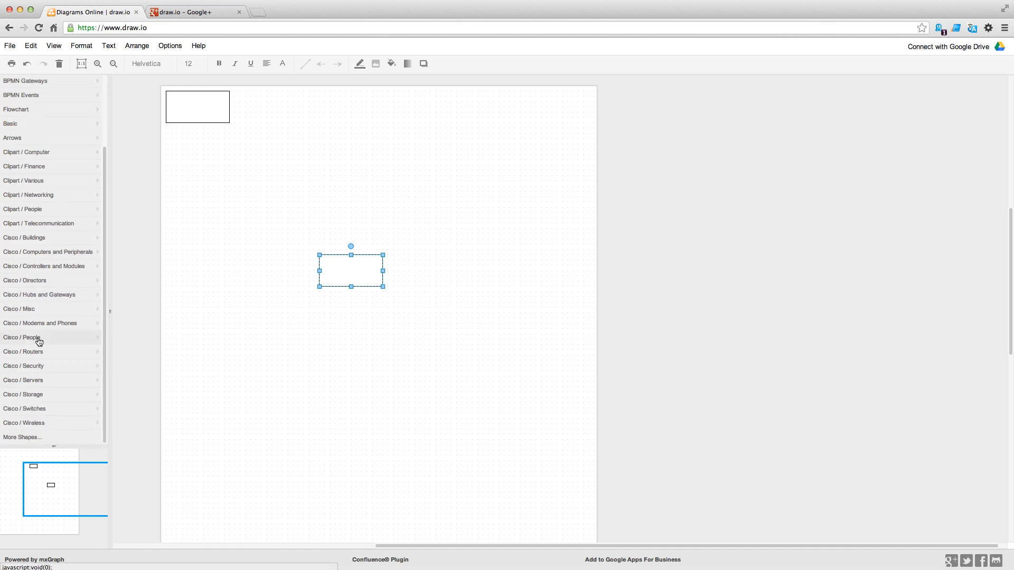
pyautogui.click(38, 338)
pyautogui.moveTo(55, 368); pyautogui.dragTo(179, 368)
pyautogui.click(53, 309)
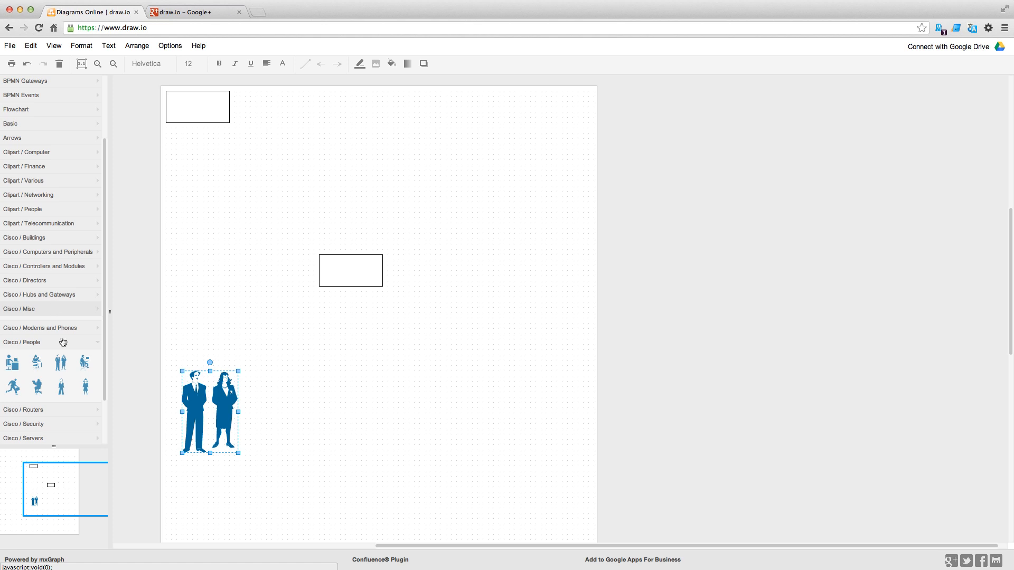
pyautogui.moveTo(103, 314); pyautogui.dragTo(201, 224)
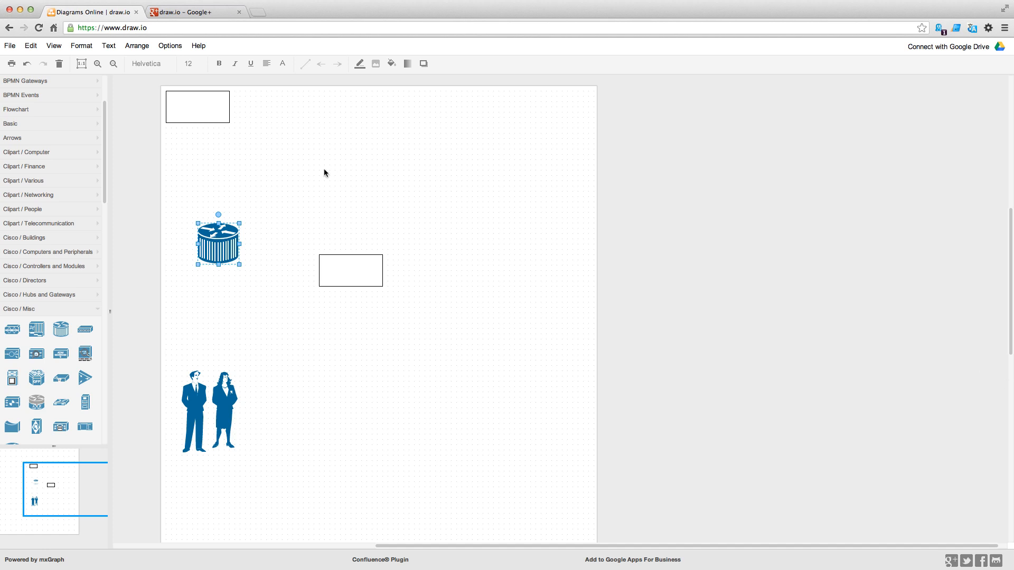
# Move the rectangle from the page's upper-left corner to X 430, Y 100
pyautogui.click(264, 144)
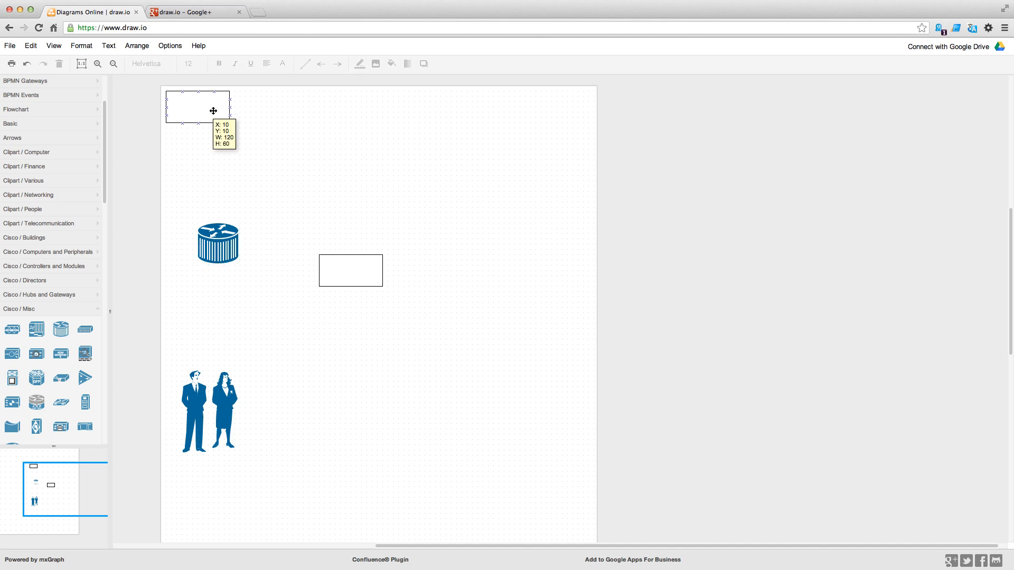
pyautogui.click(213, 110)
pyautogui.moveTo(213, 110); pyautogui.dragTo(433, 162)
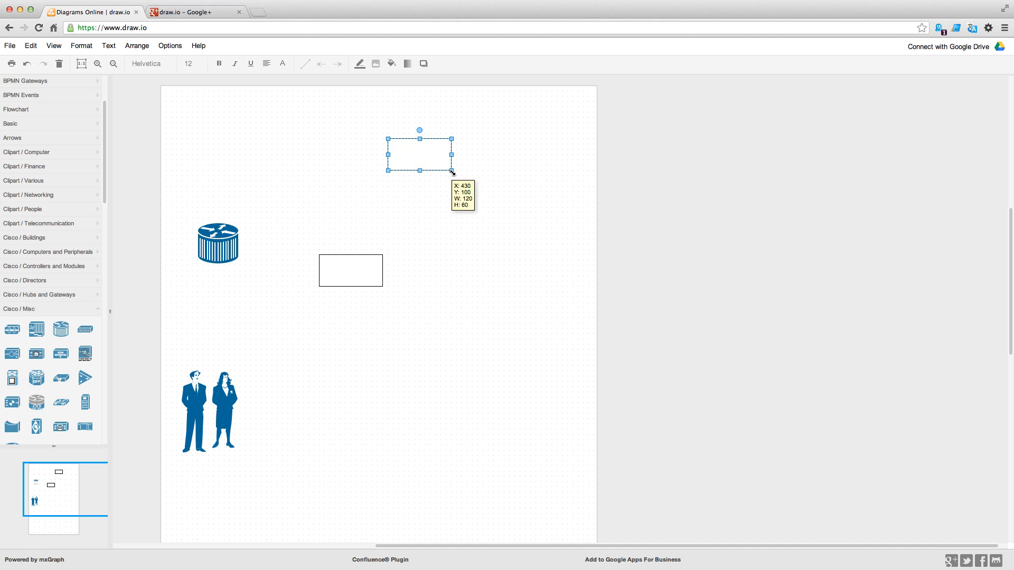
# Resize the moved rectangle to 420 wide by 140 high and rotate it a quarter turn counterclockwise
pyautogui.moveTo(452, 171); pyautogui.dragTo(609, 246)
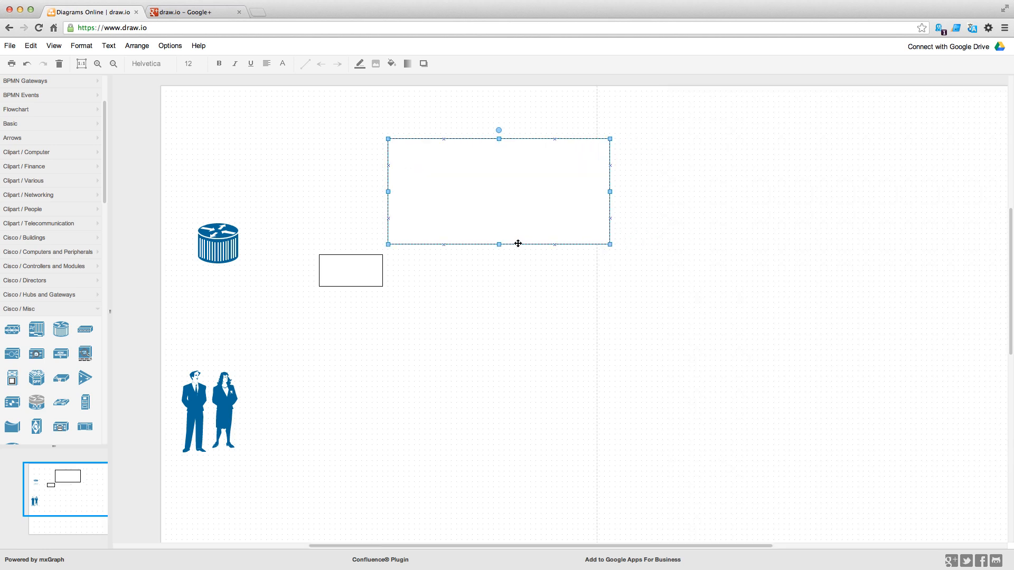
pyautogui.moveTo(499, 245); pyautogui.dragTo(497, 211)
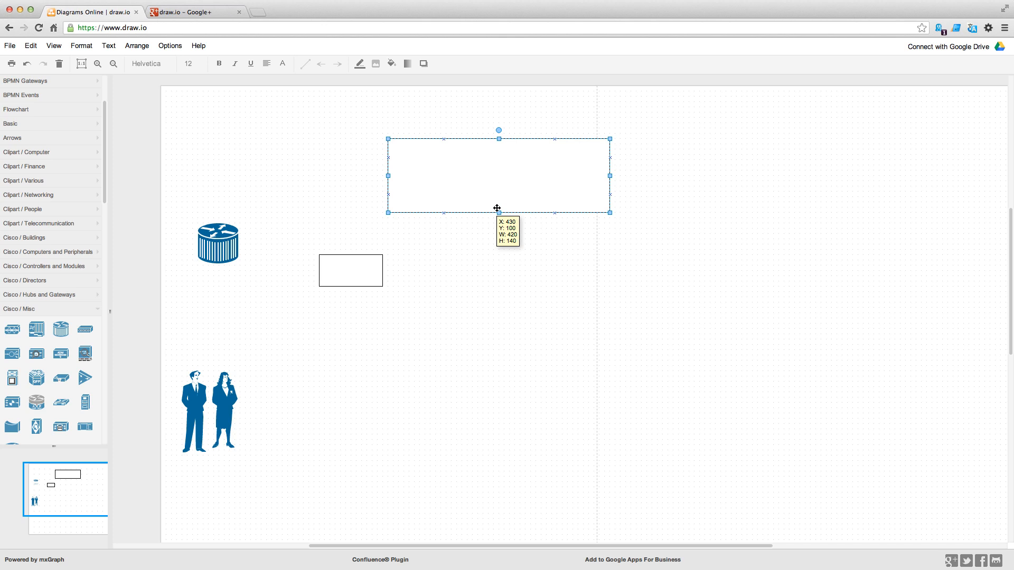
pyautogui.moveTo(499, 130); pyautogui.dragTo(448, 181)
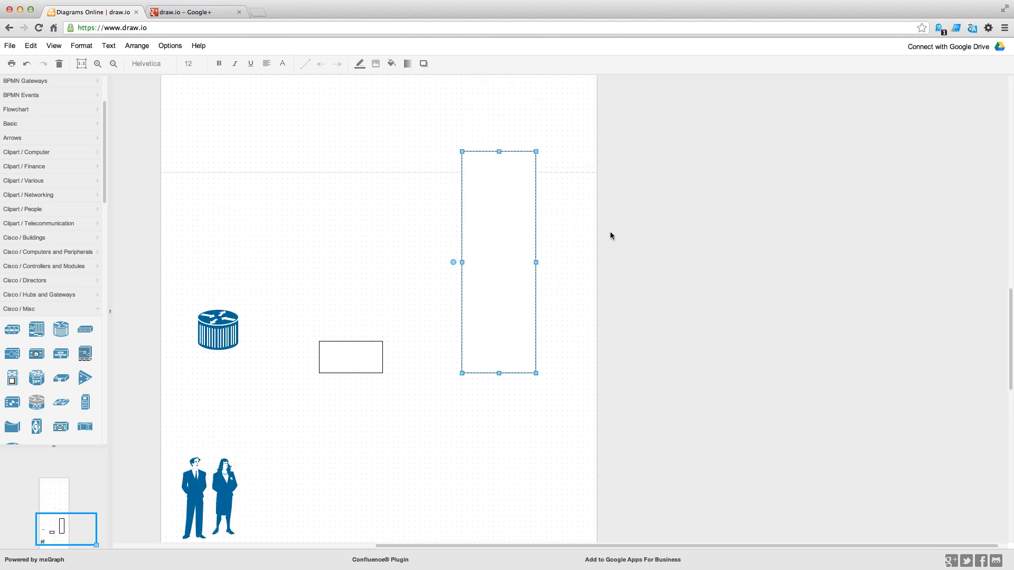
pyautogui.scroll(-1, 610, 236)
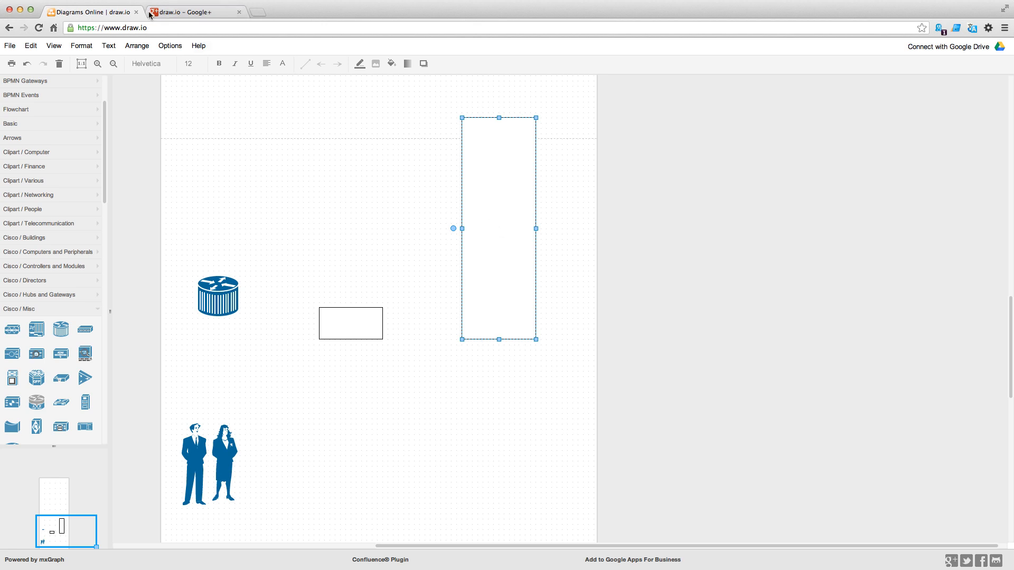
# Reload the editor with the URL parameter ?touch=1, discarding the current diagram
pyautogui.click(164, 29)
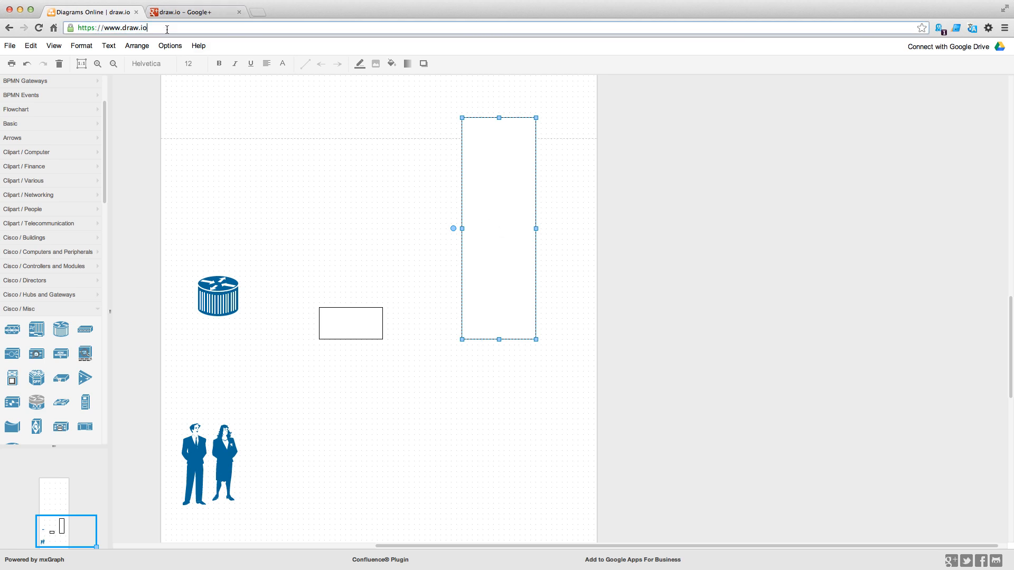
pyautogui.write('?')
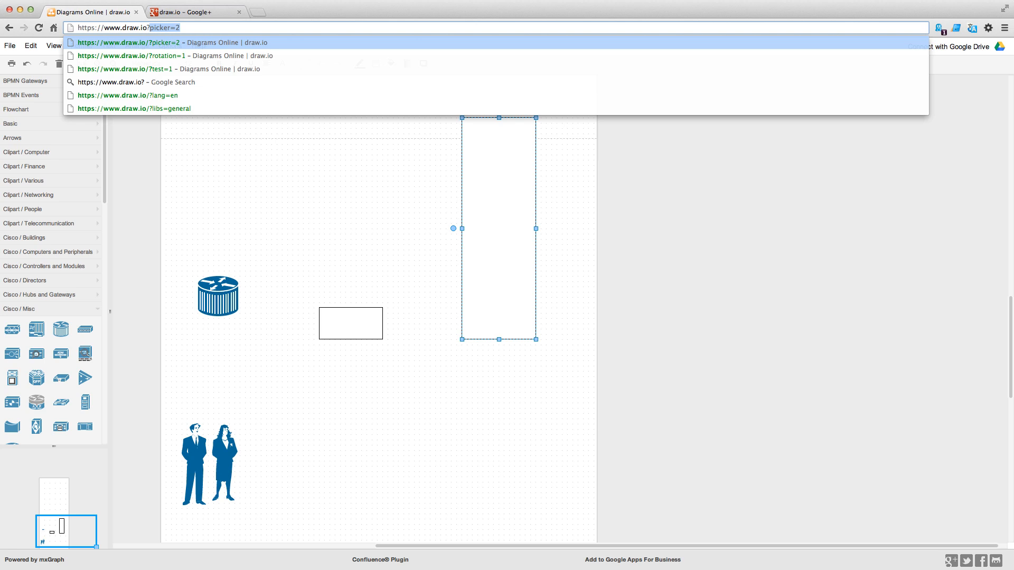
pyautogui.write('touch=1')
pyautogui.press('Return')
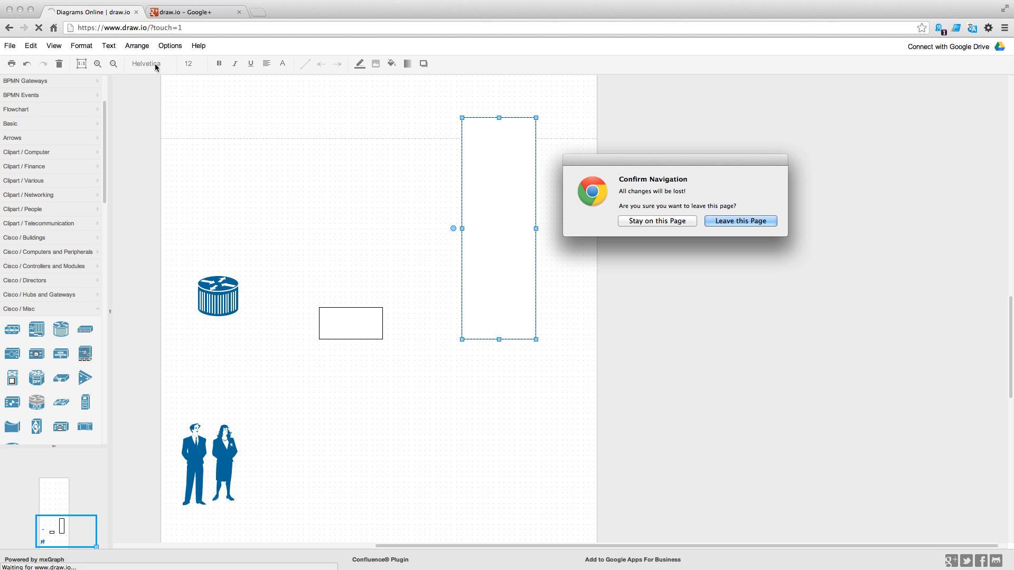
pyautogui.click(762, 221)
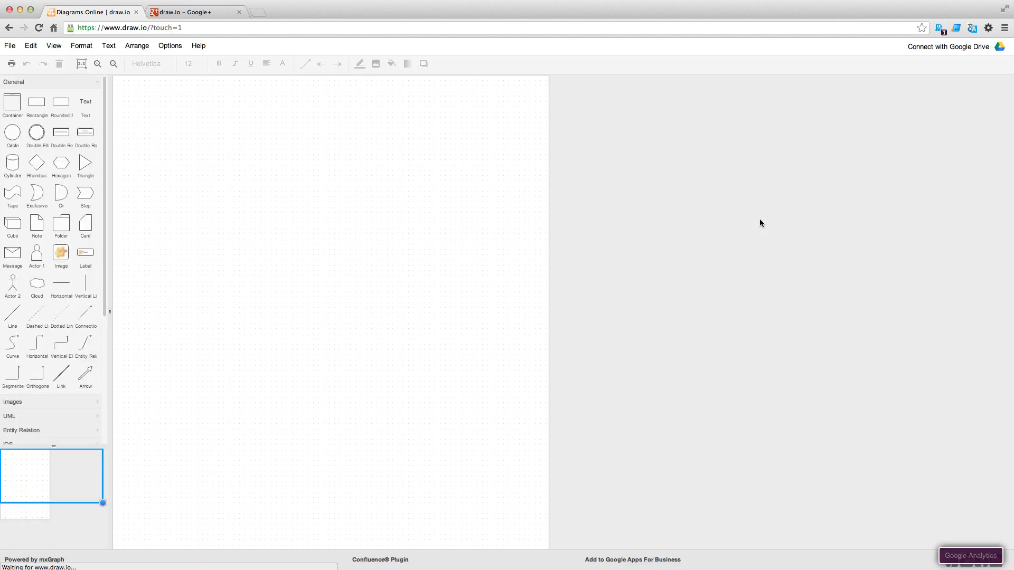
# Place a rectangle with a connected copy to its right, and move the first rectangle lower
pyautogui.moveTo(37, 103); pyautogui.dragTo(240, 218)
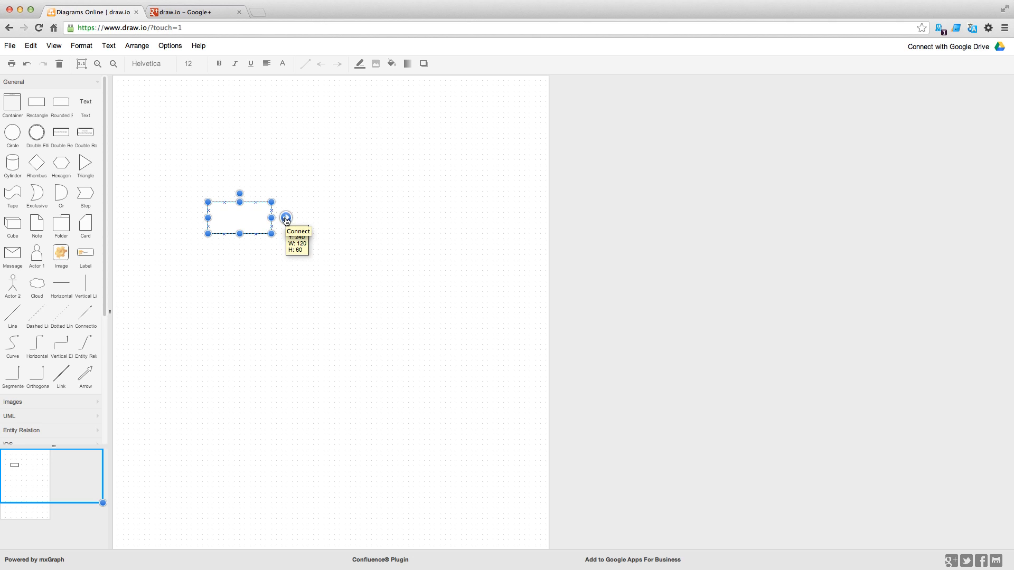
pyautogui.moveTo(285, 218); pyautogui.dragTo(414, 218)
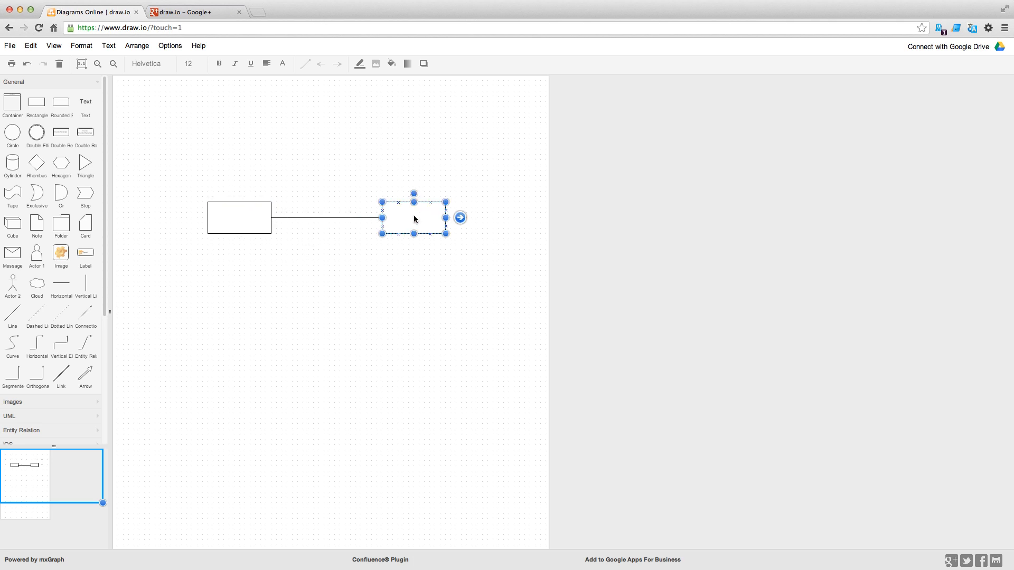
pyautogui.click(246, 219)
pyautogui.moveTo(246, 217); pyautogui.dragTo(249, 282)
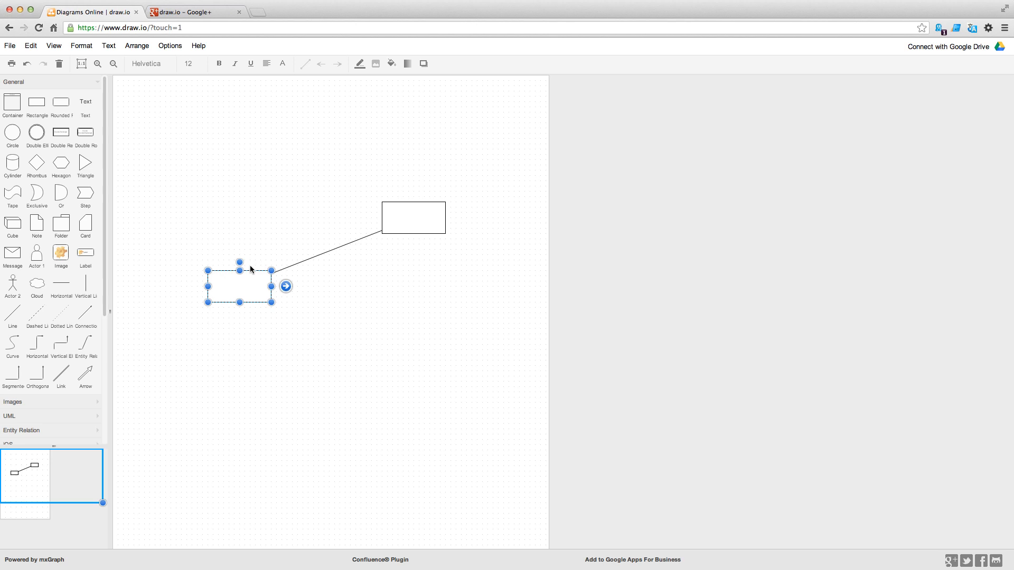
pyautogui.click(157, 27)
pyautogui.click(148, 28)
pyautogui.moveTo(148, 28); pyautogui.dragTo(301, 29)
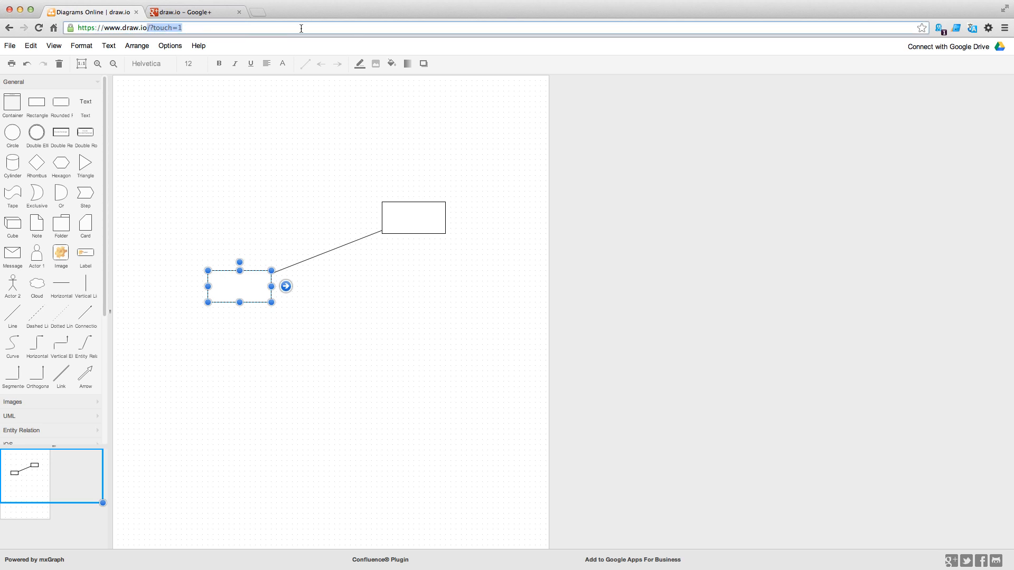
pyautogui.press('BackSpace')
pyautogui.press('Return')
pyautogui.click(728, 225)
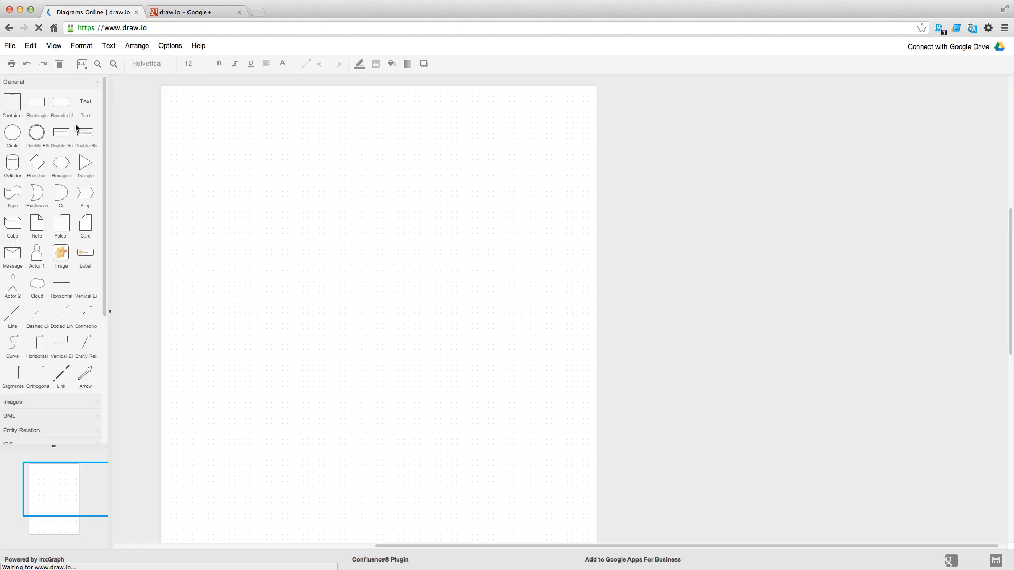
# Place two rectangles side by side on the page and join them with a straight connector
pyautogui.moveTo(36, 102); pyautogui.dragTo(505, 225)
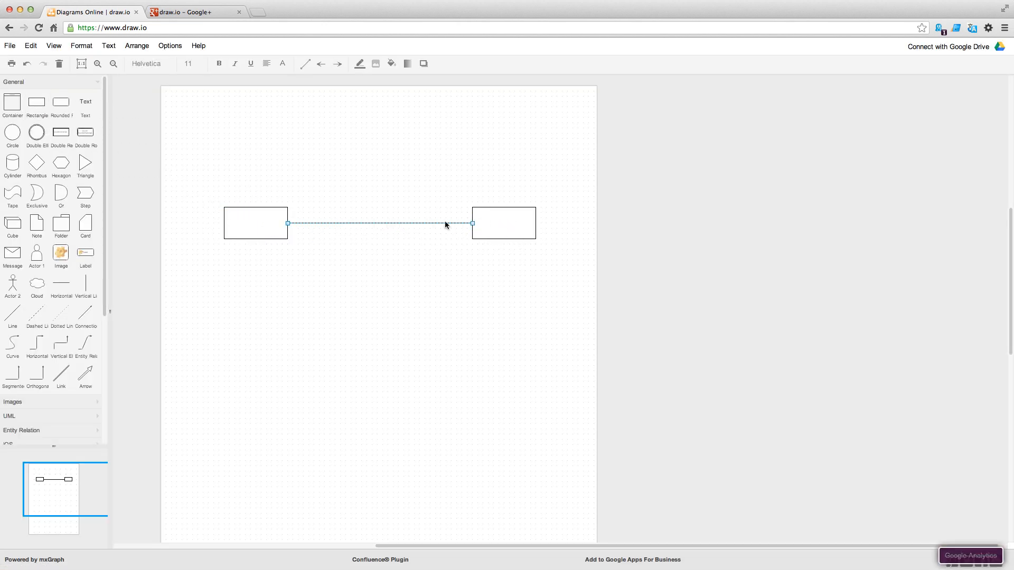
pyautogui.moveTo(260, 225)
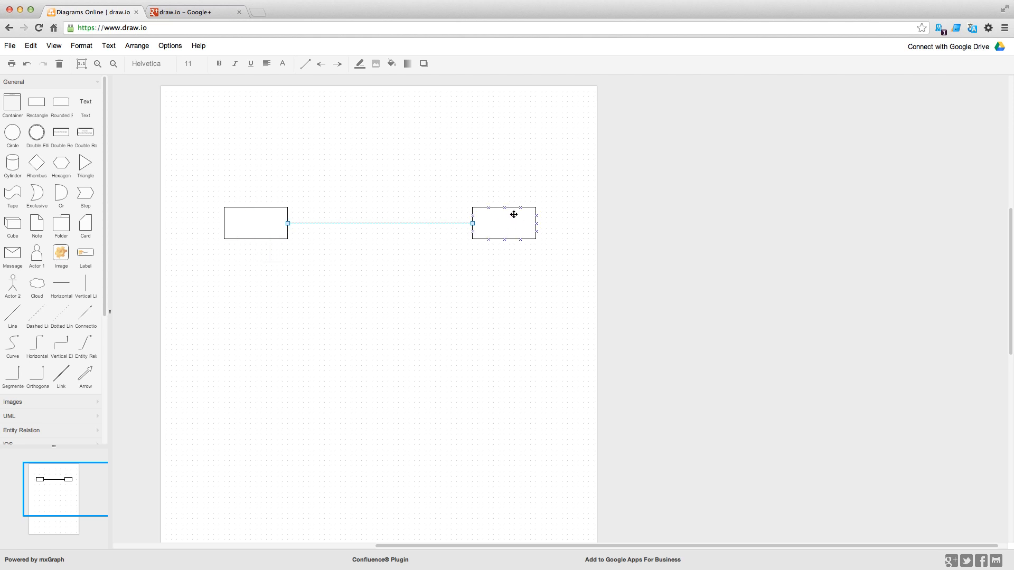
pyautogui.moveTo(515, 217)
# Add a third rectangle above the pair and connect the left rectangle to it
pyautogui.click(36, 102)
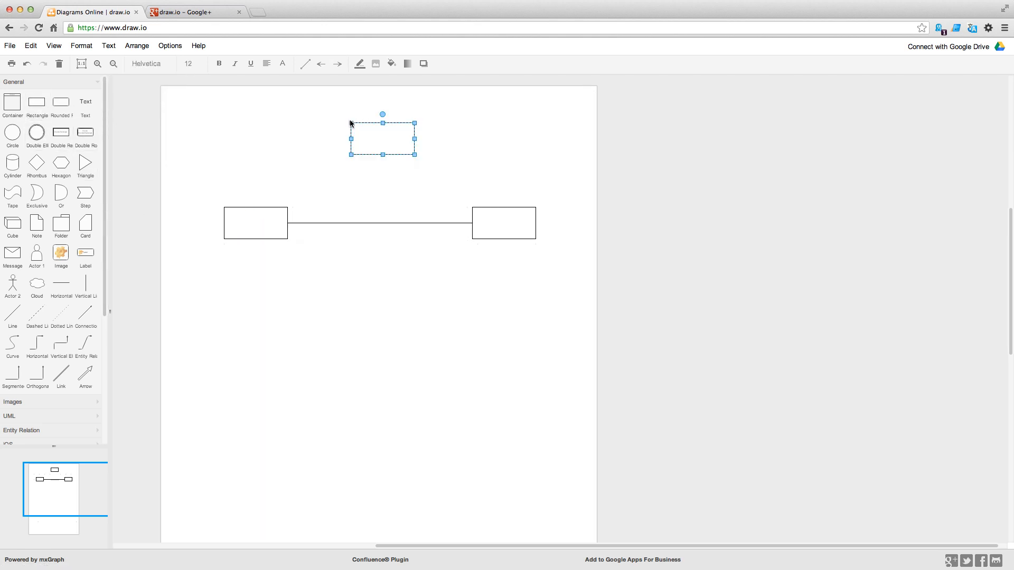
pyautogui.moveTo(256, 224)
pyautogui.mouseDown()
pyautogui.moveTo(369, 163)
pyautogui.moveTo(386, 139)
pyautogui.moveTo(372, 159)
pyautogui.moveTo(350, 131)
pyautogui.moveTo(384, 136)
pyautogui.mouseUp()
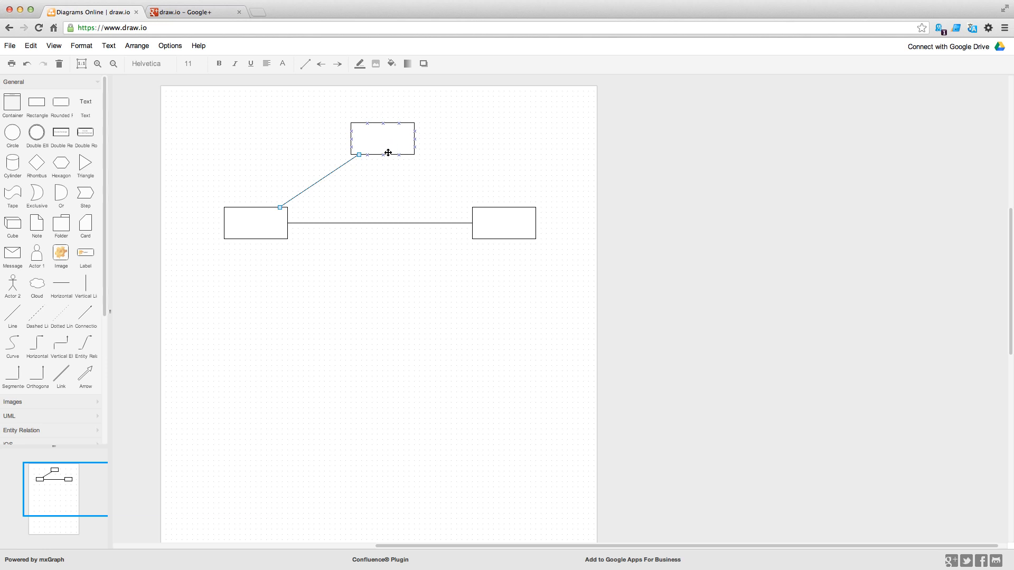
# Delete the diagonal connector and the rectangle above the pair
pyautogui.press('Delete')
pyautogui.click(393, 140)
pyautogui.press('Delete')
pyautogui.click(275, 219)
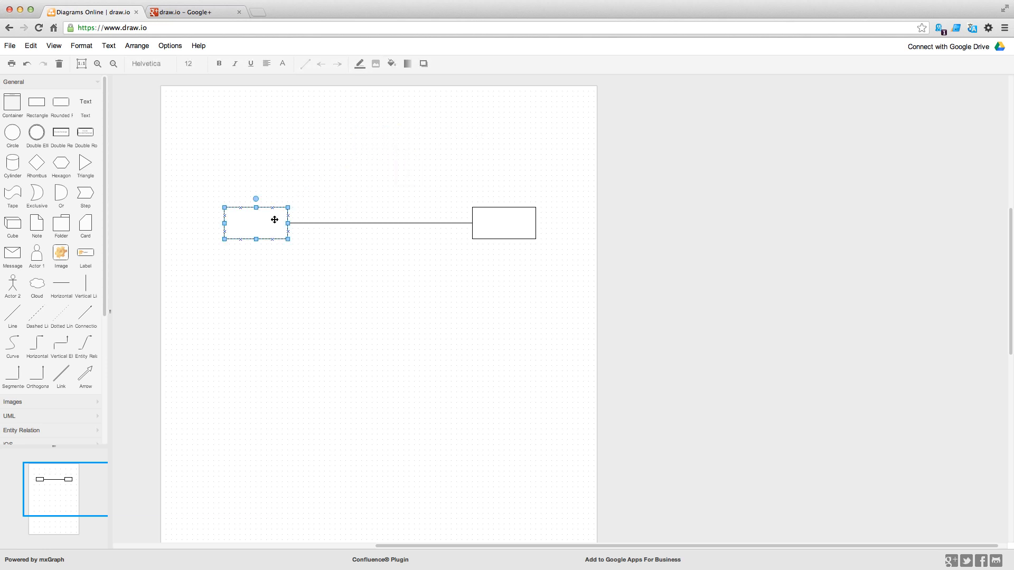
# Place two more rectangles below the connected pair and lay a loose line from one to the other
pyautogui.click(491, 219)
pyautogui.moveTo(37, 102); pyautogui.dragTo(222, 297)
pyautogui.moveTo(288, 321); pyautogui.dragTo(520, 300)
pyautogui.click(531, 317)
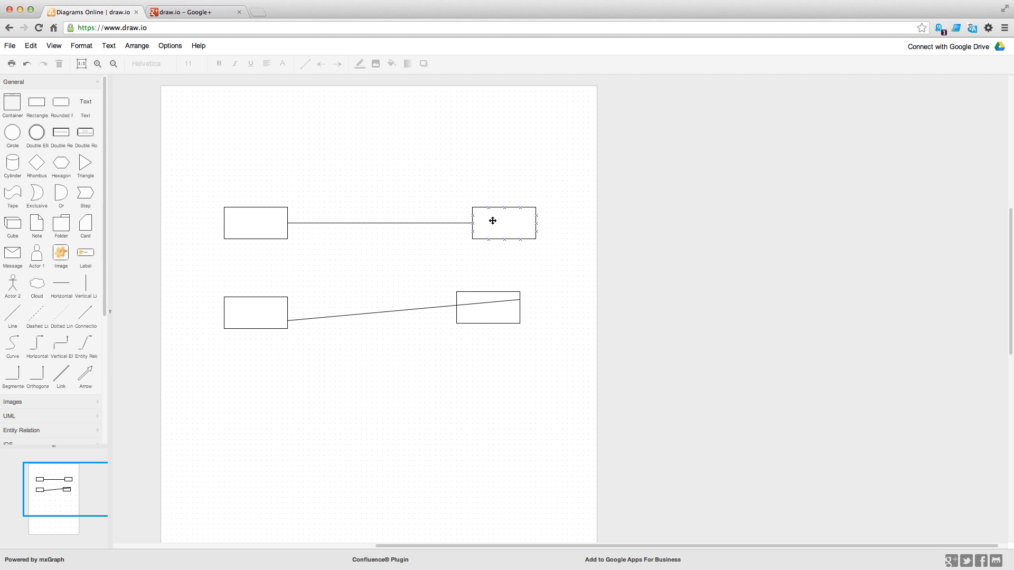
# Move both rectangles of the connected upper pair to new positions, one above the other, over the lower pair
pyautogui.moveTo(492, 220); pyautogui.dragTo(413, 147)
pyautogui.moveTo(271, 214); pyautogui.dragTo(472, 218)
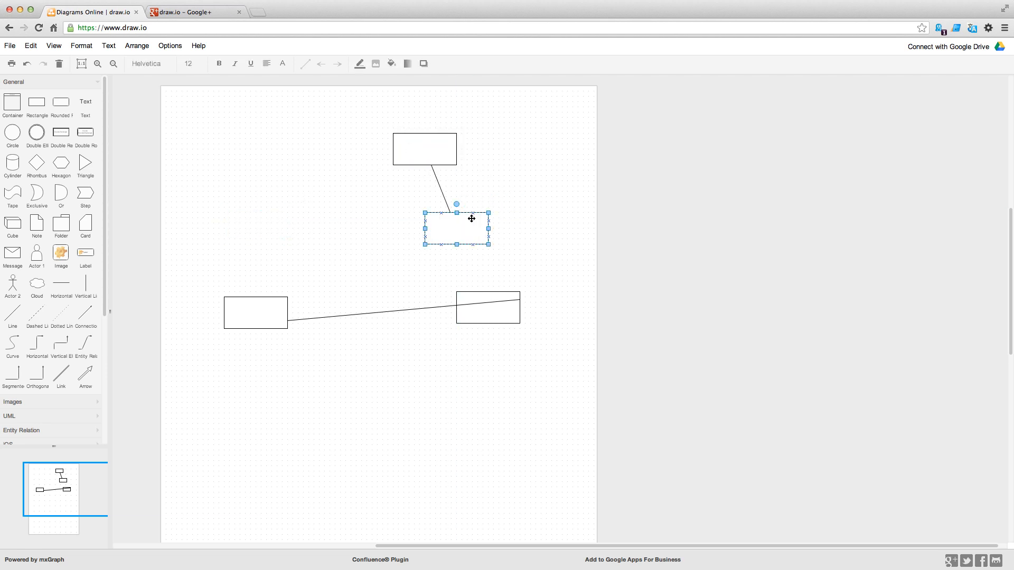
pyautogui.moveTo(441, 154); pyautogui.dragTo(394, 170)
pyautogui.moveTo(450, 228); pyautogui.dragTo(382, 225)
pyautogui.moveTo(441, 159); pyautogui.dragTo(405, 147)
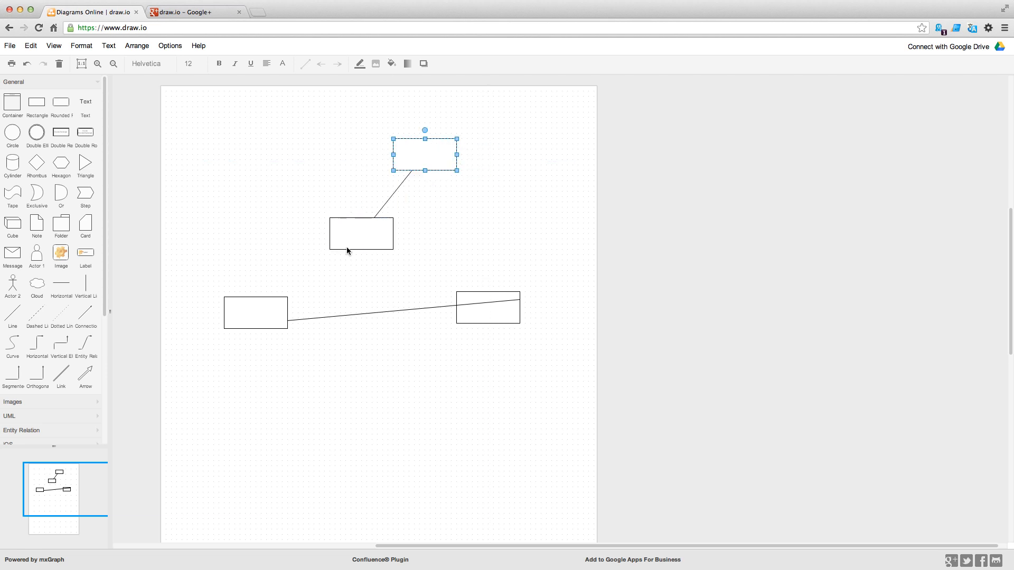
# Reposition both rectangles of the lower pair with their connecting line, placing one at the upper left of the other
pyautogui.click(274, 303)
pyautogui.moveTo(274, 303); pyautogui.dragTo(343, 395)
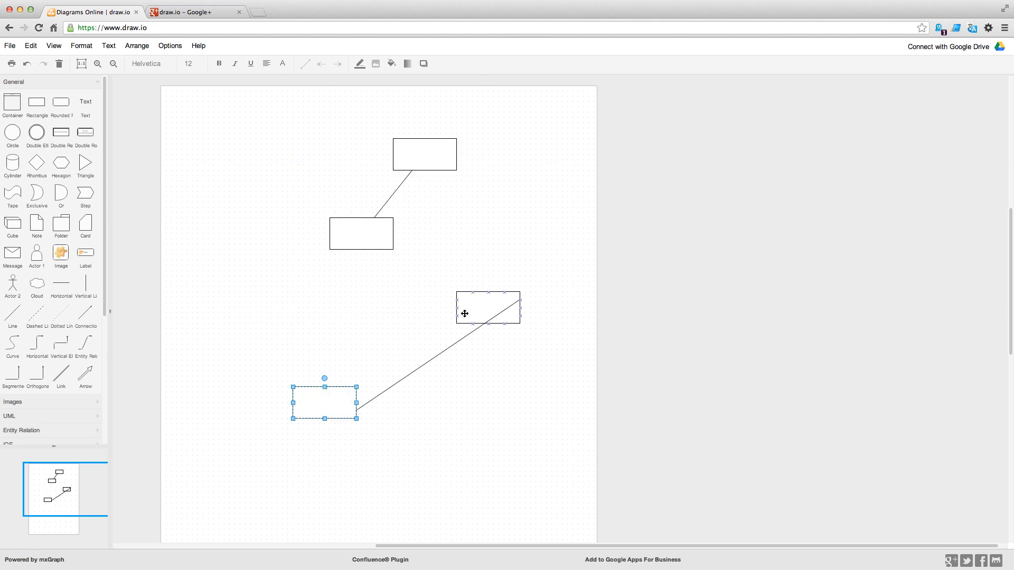
pyautogui.moveTo(465, 313); pyautogui.dragTo(391, 304)
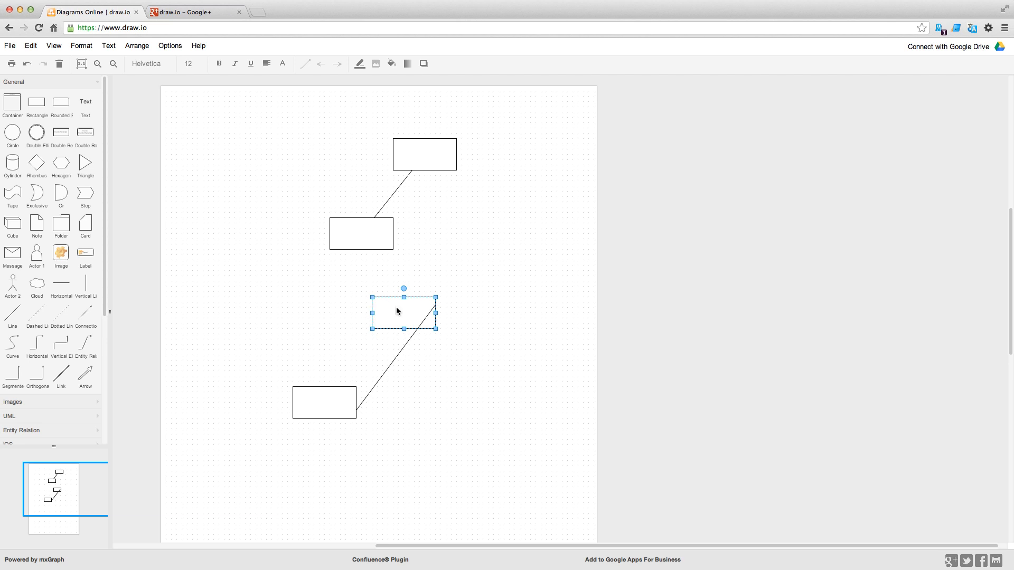
pyautogui.moveTo(428, 310); pyautogui.dragTo(456, 329)
pyautogui.moveTo(344, 399); pyautogui.dragTo(567, 407)
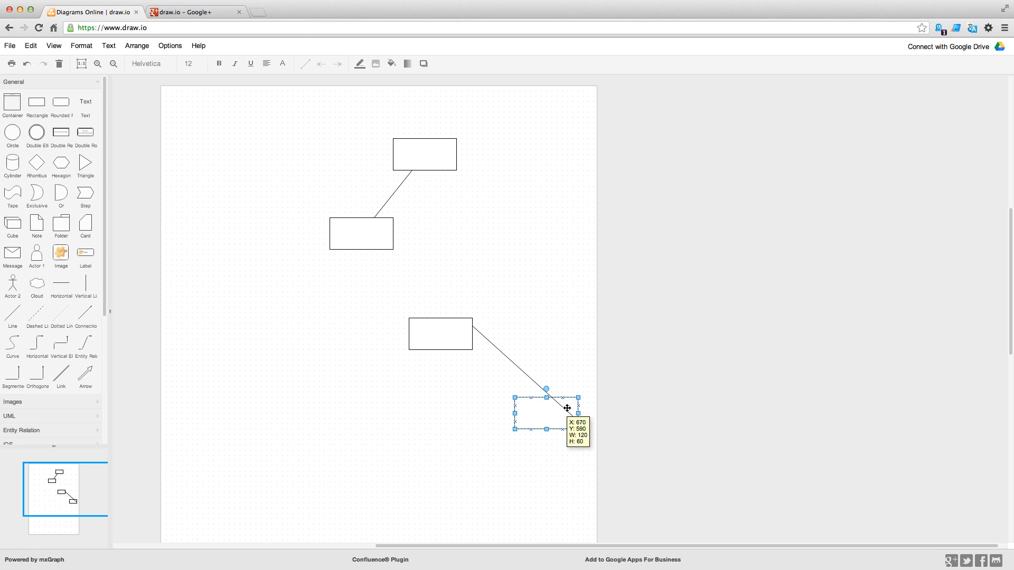
pyautogui.moveTo(567, 408); pyautogui.dragTo(567, 408)
# Change the lower pair's straight connector to the right-angled orthogonal line style
pyautogui.click(516, 362)
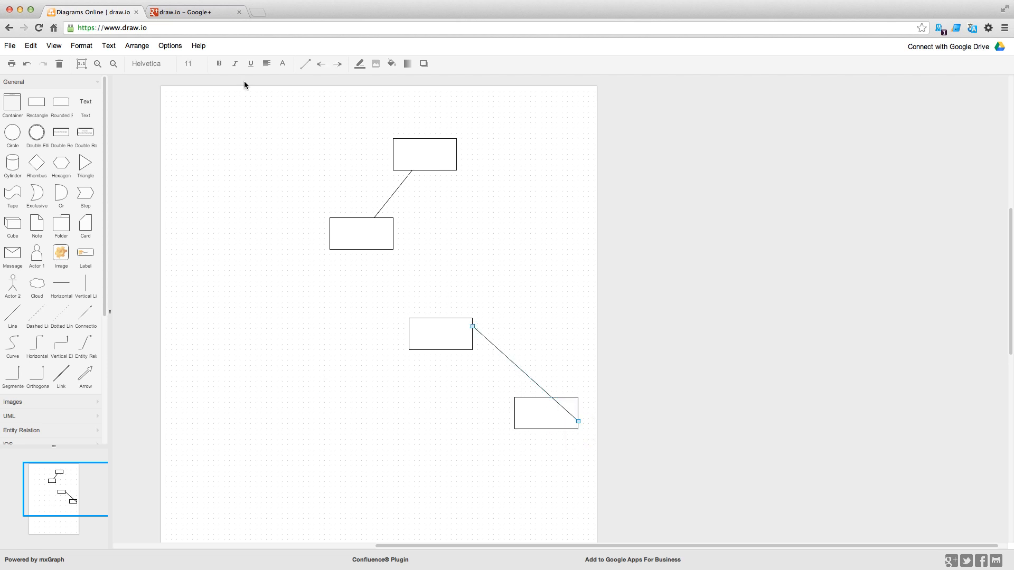
pyautogui.click(305, 65)
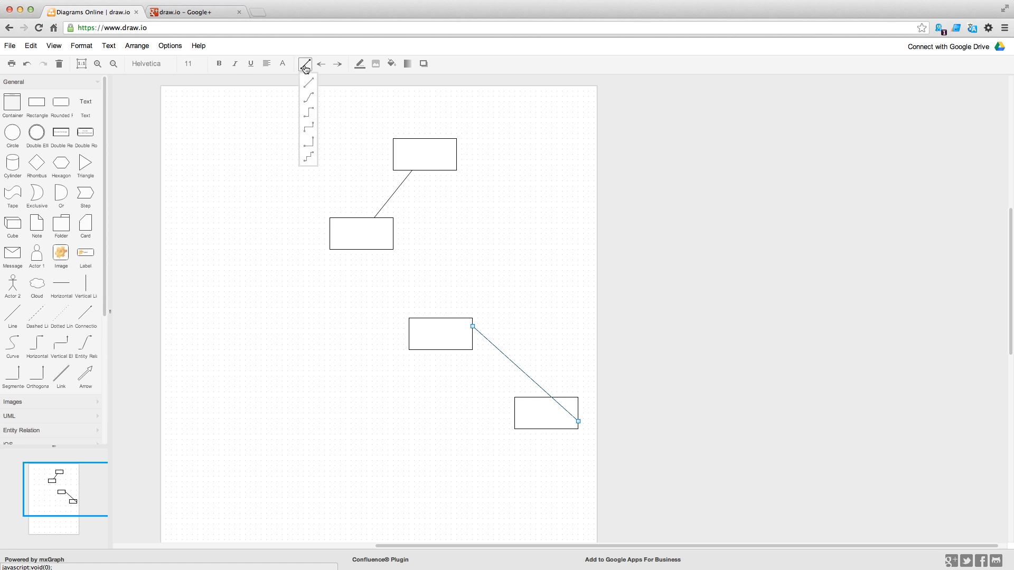
pyautogui.click(309, 157)
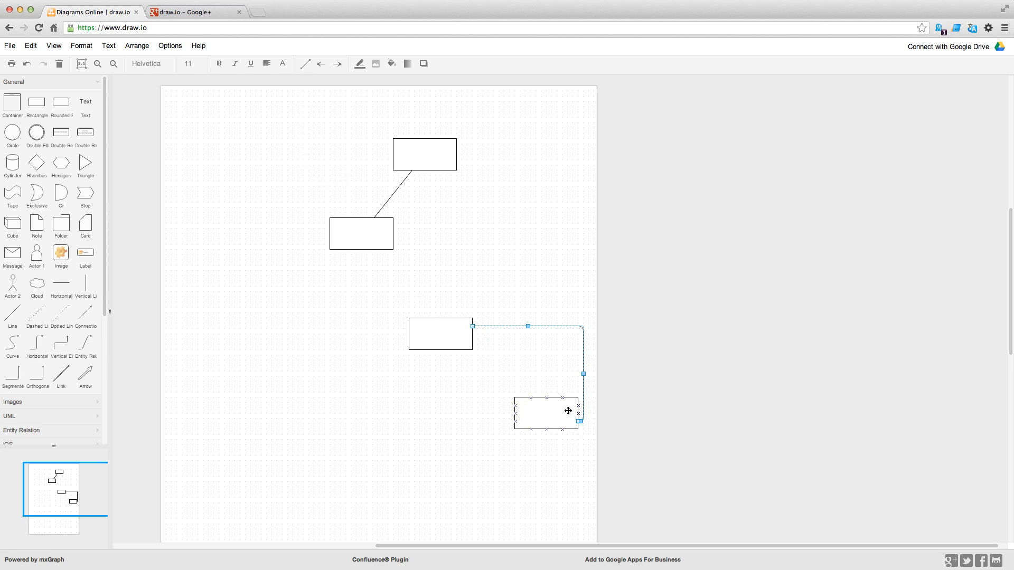
# Move both rectangles of the lower pair around each other, leaving one lower left and the other upper right
pyautogui.moveTo(568, 409); pyautogui.dragTo(500, 426)
pyautogui.moveTo(572, 308); pyautogui.dragTo(360, 425)
pyautogui.moveTo(491, 420); pyautogui.dragTo(485, 372)
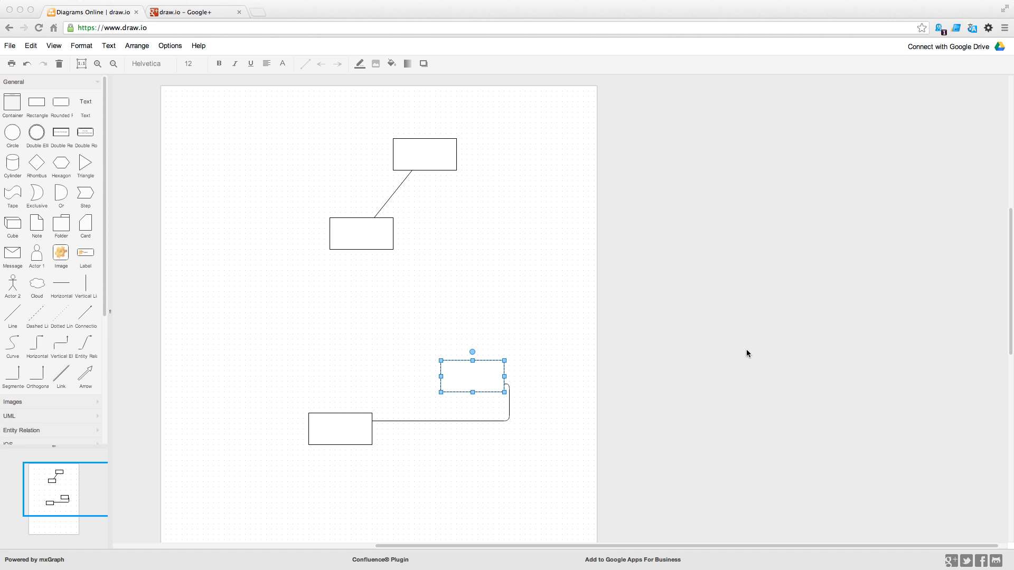
# Label the lower rectangle of the upper pair "some text" with "some more text" on a second line
pyautogui.doubleClick(374, 232)
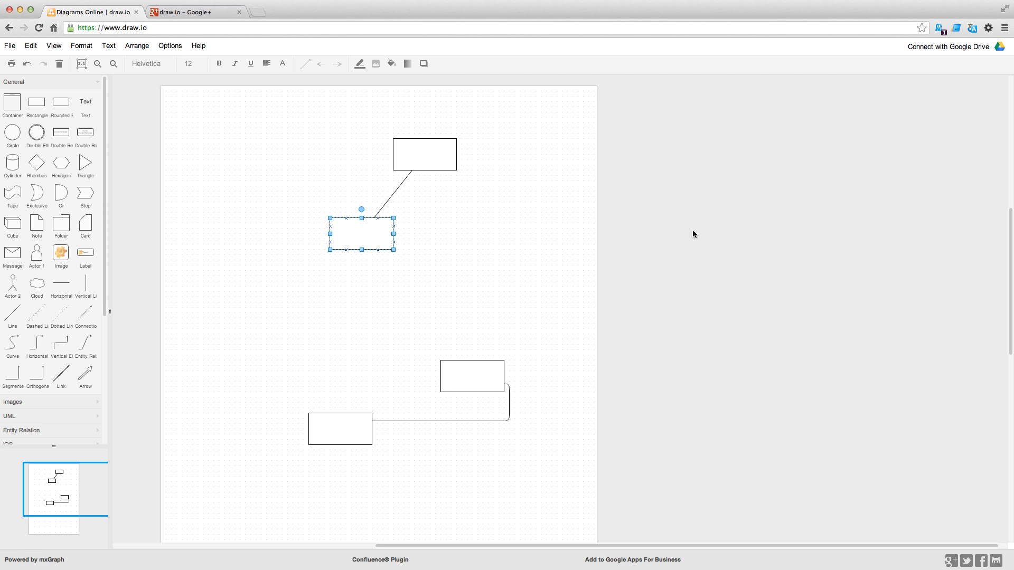
pyautogui.write('some text')
pyautogui.hotkey('shift', 'Return')
pyautogui.write('some more text')
pyautogui.click(452, 210)
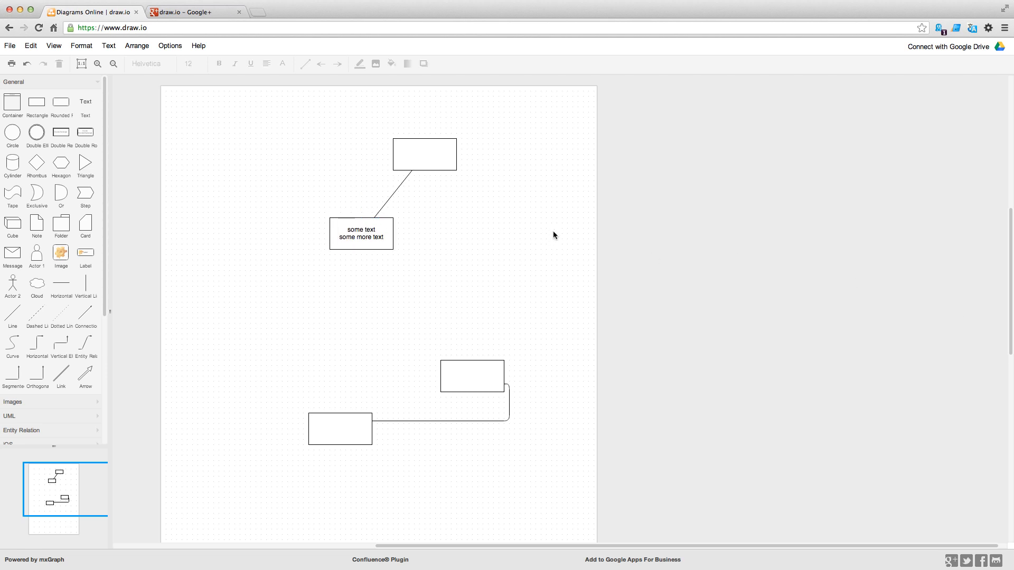
# Start labelling the topmost rectangle "press escape to cancel" and discard the text edit
pyautogui.doubleClick(430, 159)
pyautogui.write('press esa')
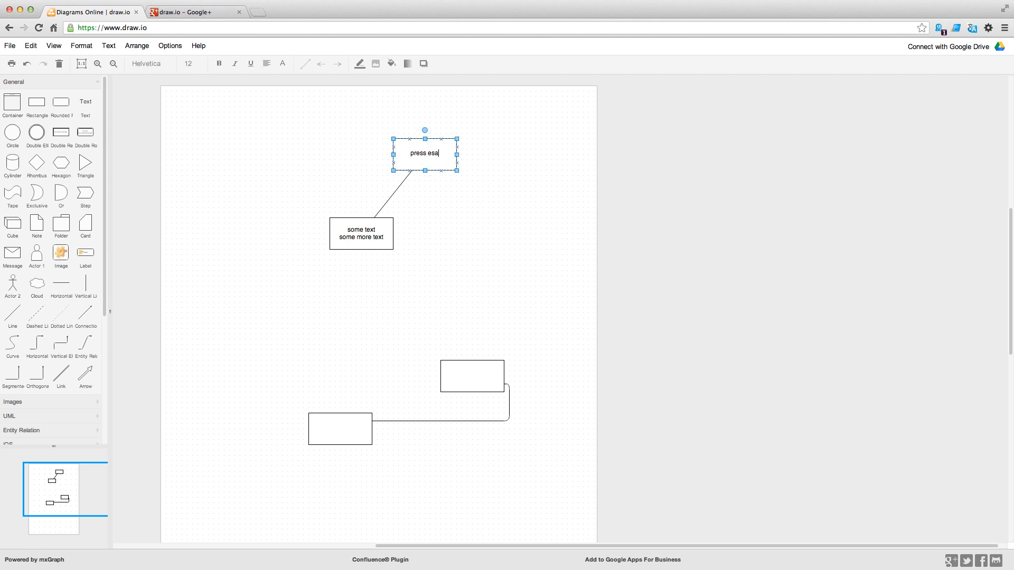
pyautogui.press('BackSpace')
pyautogui.write('cape to cancel')
pyautogui.press('Escape')
pyautogui.click(353, 225)
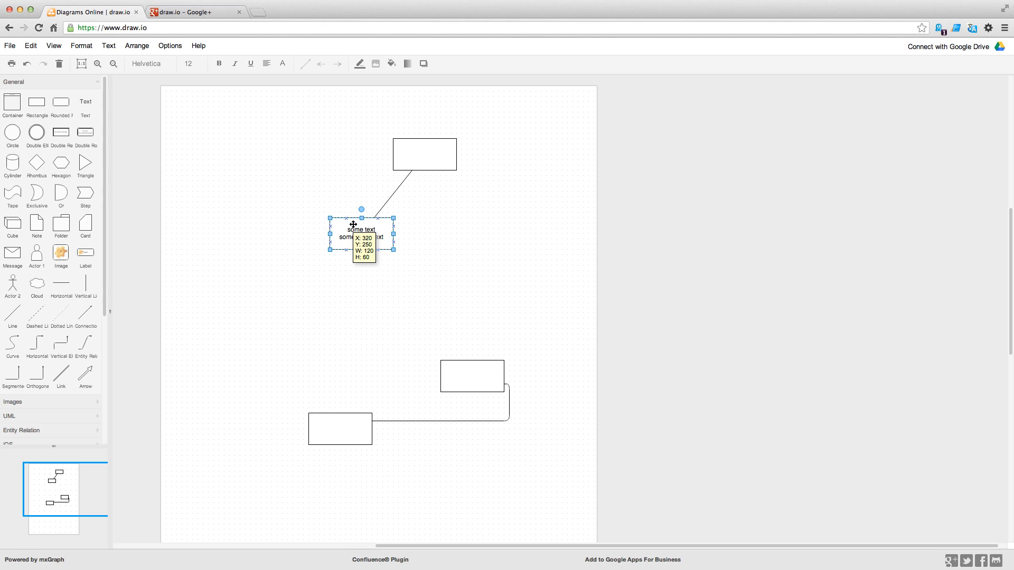
pyautogui.click(409, 152)
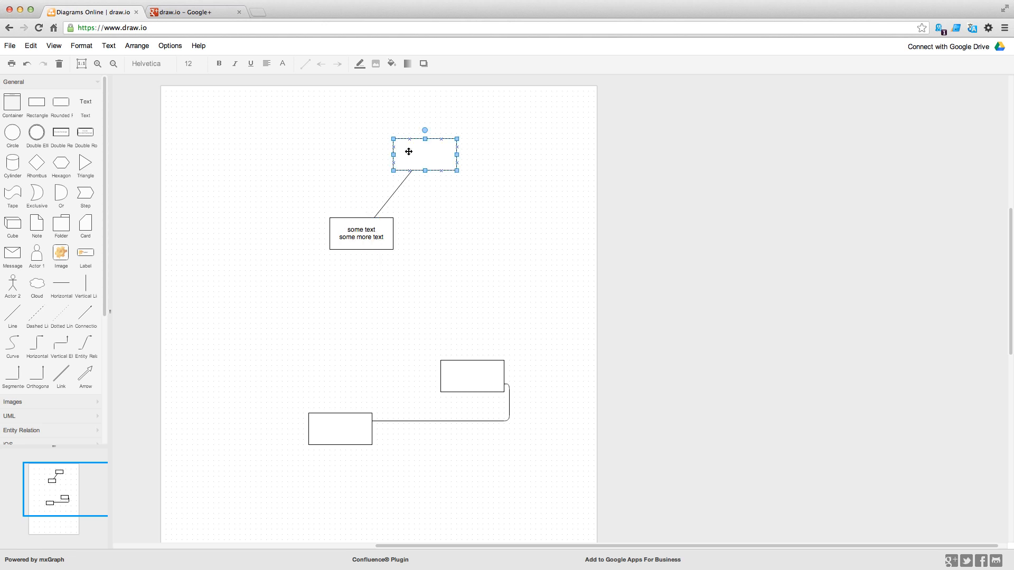
# Label the lower pair's right-angled connector "text"
pyautogui.click(445, 421)
pyautogui.doubleClick(445, 421)
pyautogui.write('text')
pyautogui.click(497, 335)
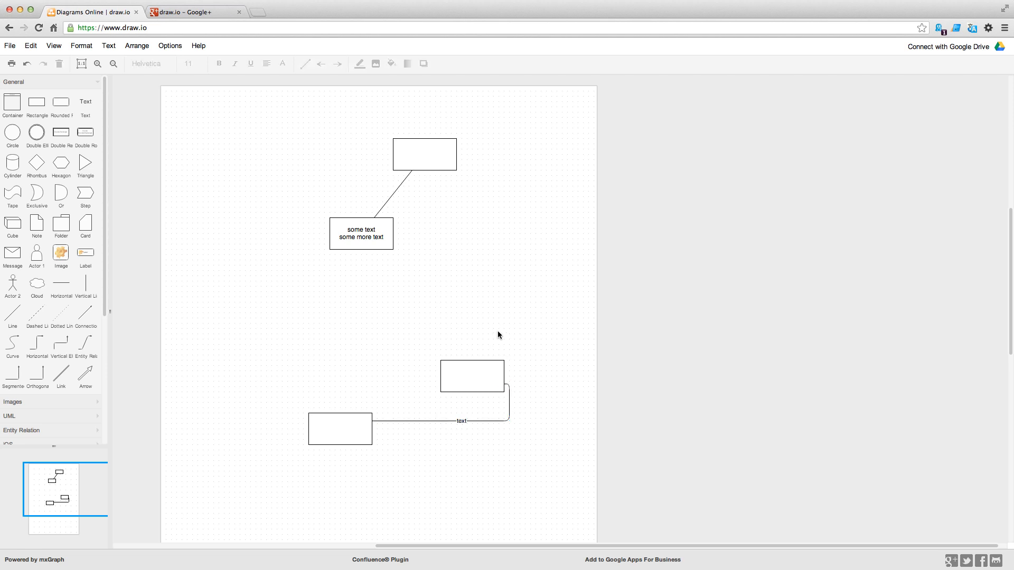
# Format the "some text" rectangle's label as bold, italic and underlined
pyautogui.click(361, 233)
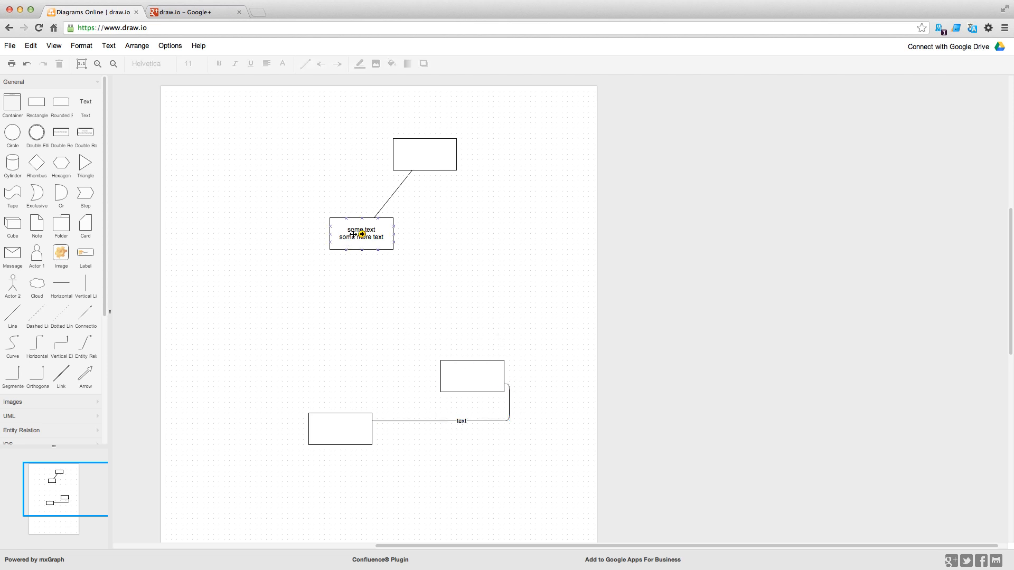
pyautogui.click(140, 63)
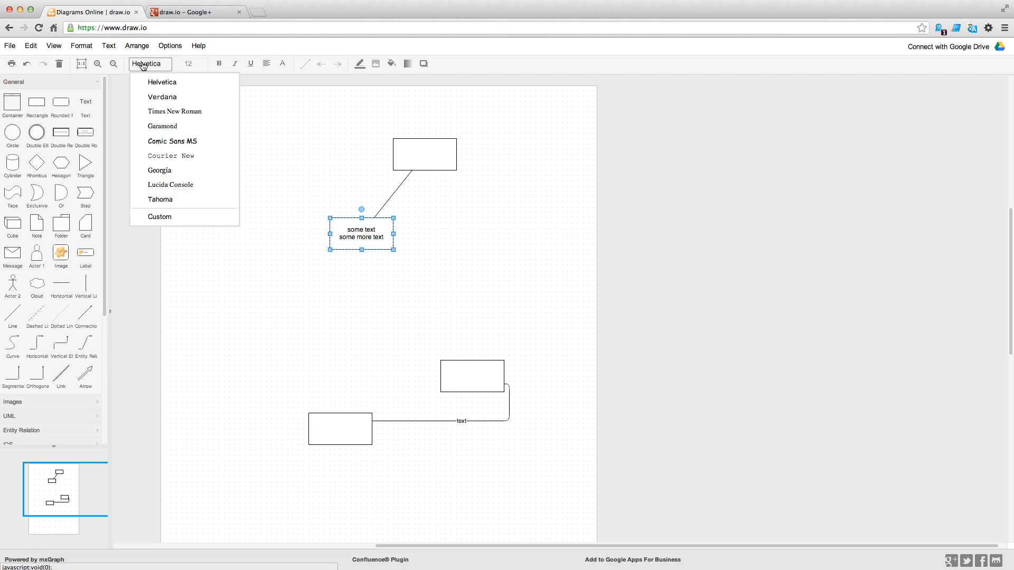
pyautogui.click(186, 64)
pyautogui.click(219, 63)
pyautogui.click(219, 64)
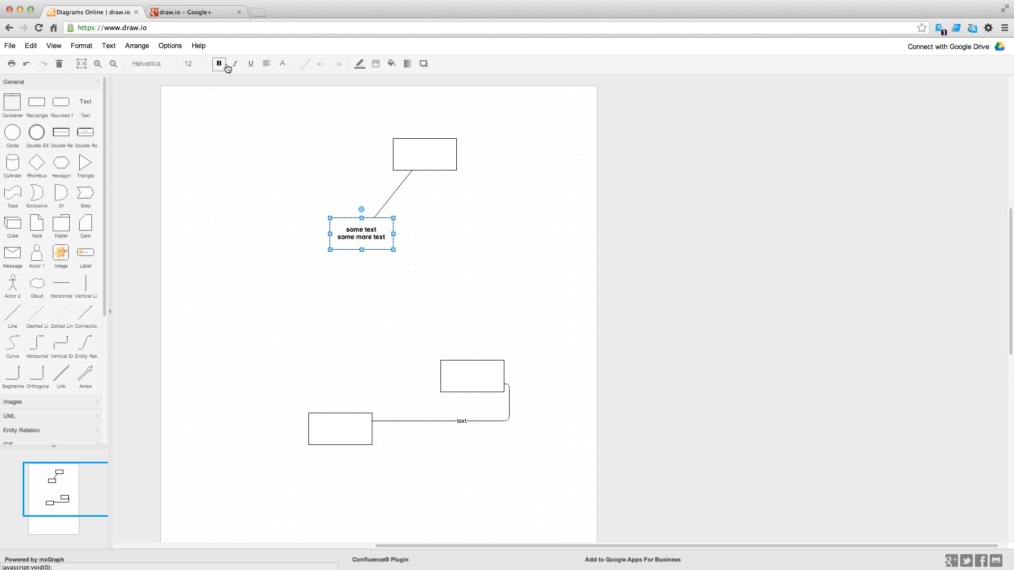
pyautogui.click(235, 64)
pyautogui.click(251, 64)
# Set the font colour of the formatted rectangle label to violet
pyautogui.click(266, 64)
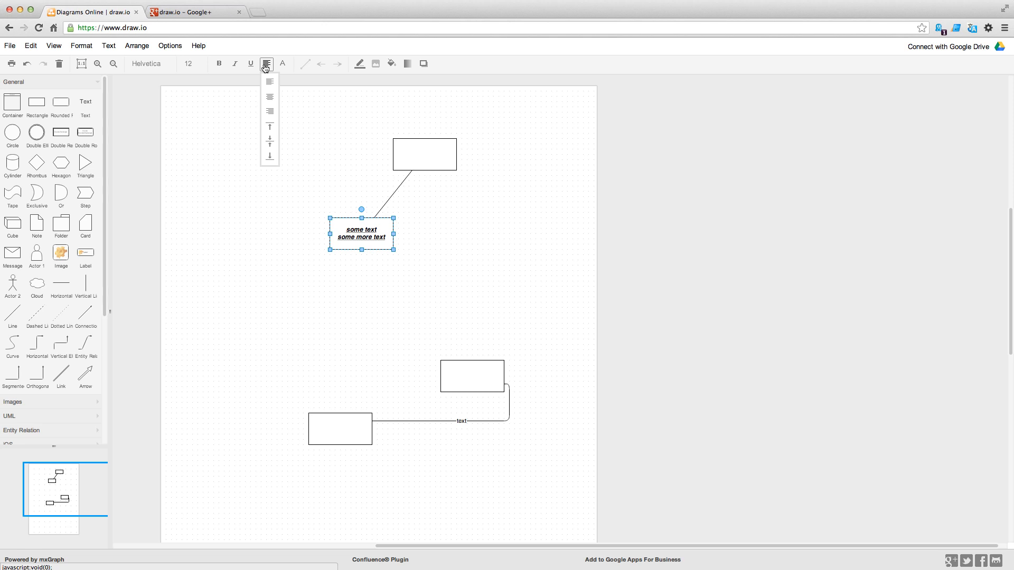
pyautogui.click(283, 64)
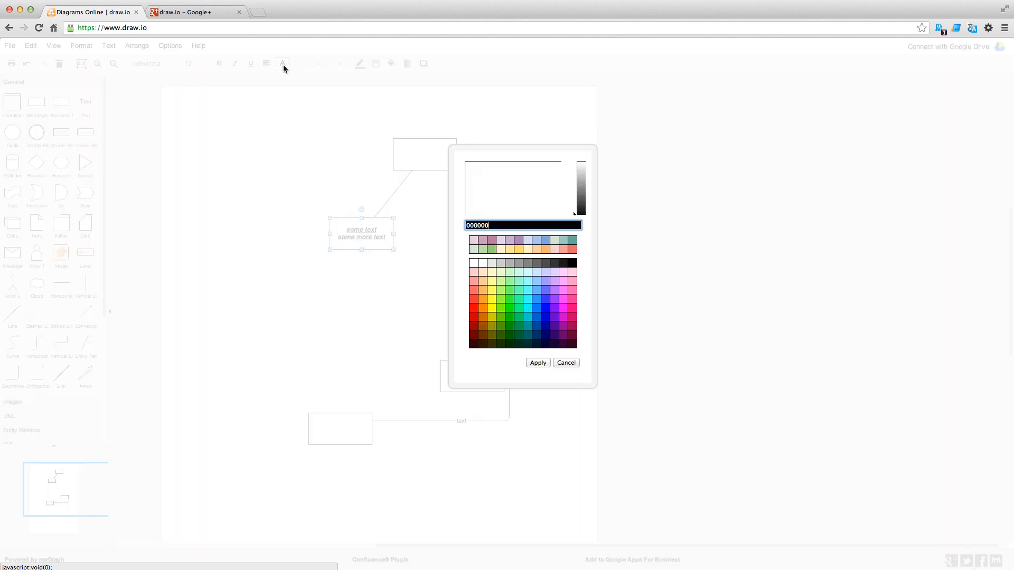
pyautogui.click(552, 313)
pyautogui.click(539, 363)
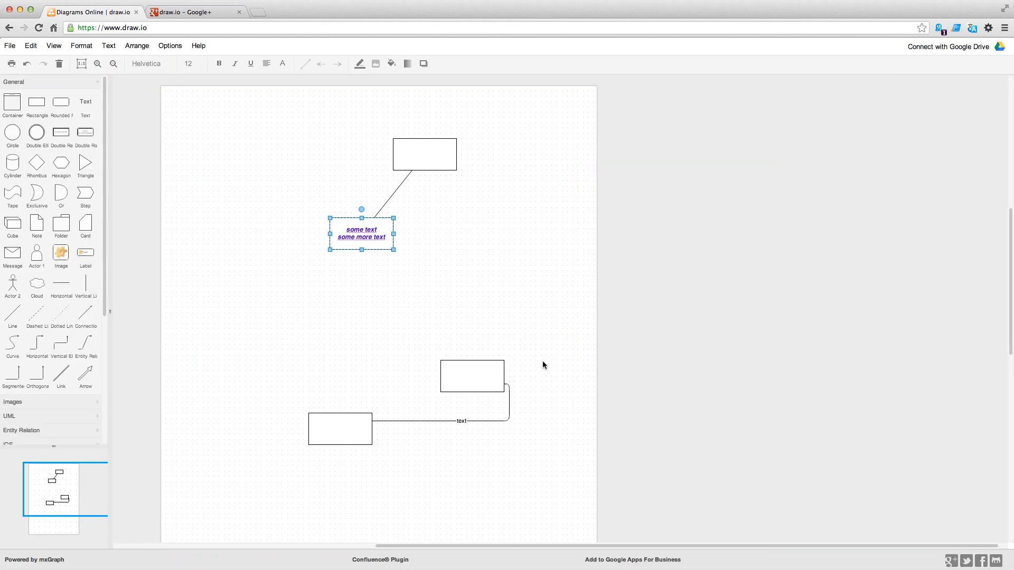
# Extend the first line of the violet label with "sdfsdfsdfsd f sdfsdfsff sd f" so it runs wider than the rectangle
pyautogui.doubleClick(385, 225)
pyautogui.click(108, 46)
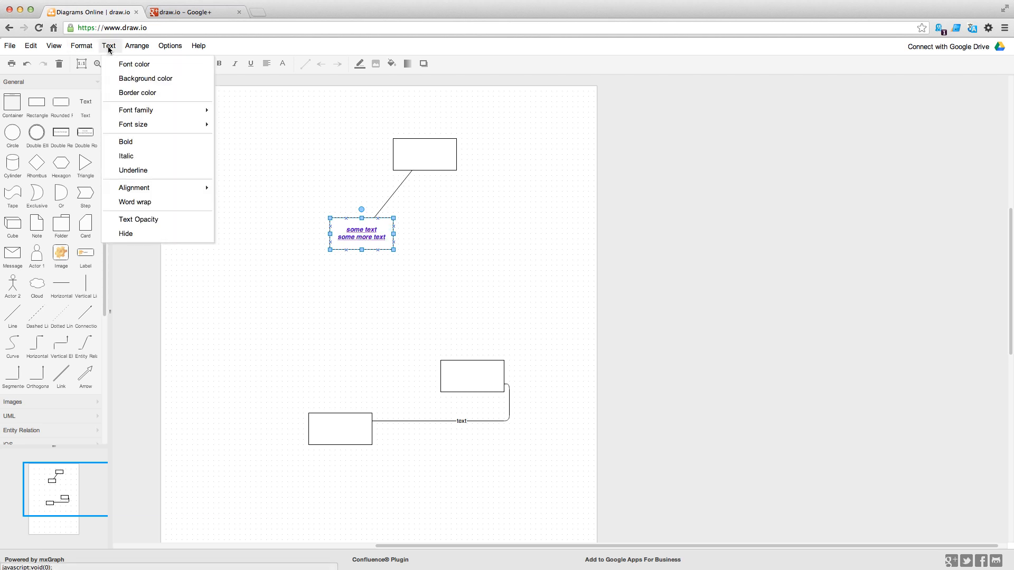
pyautogui.click(153, 203)
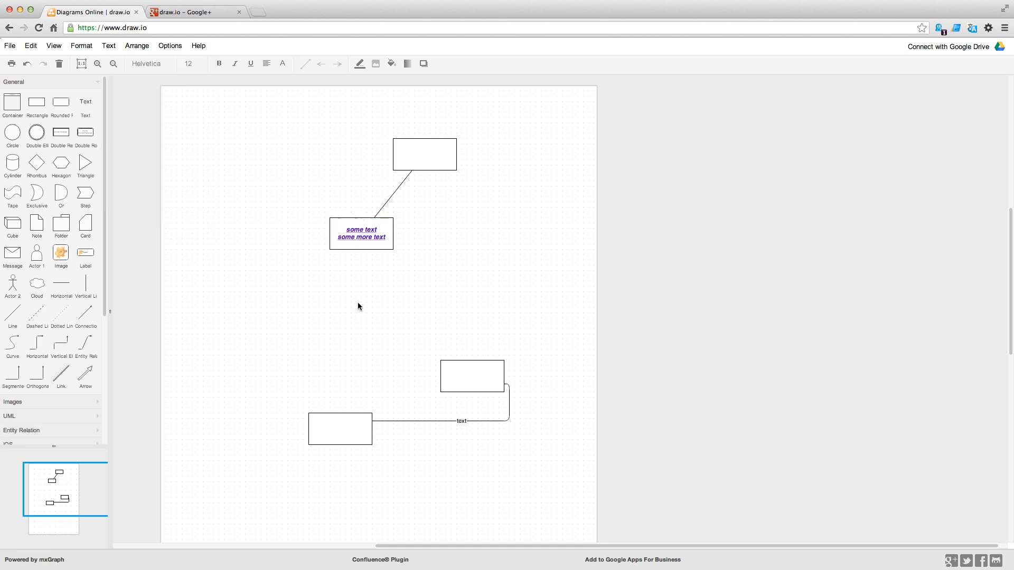
pyautogui.doubleClick(385, 227)
pyautogui.click(391, 227)
pyautogui.write('sdfsdfsd')
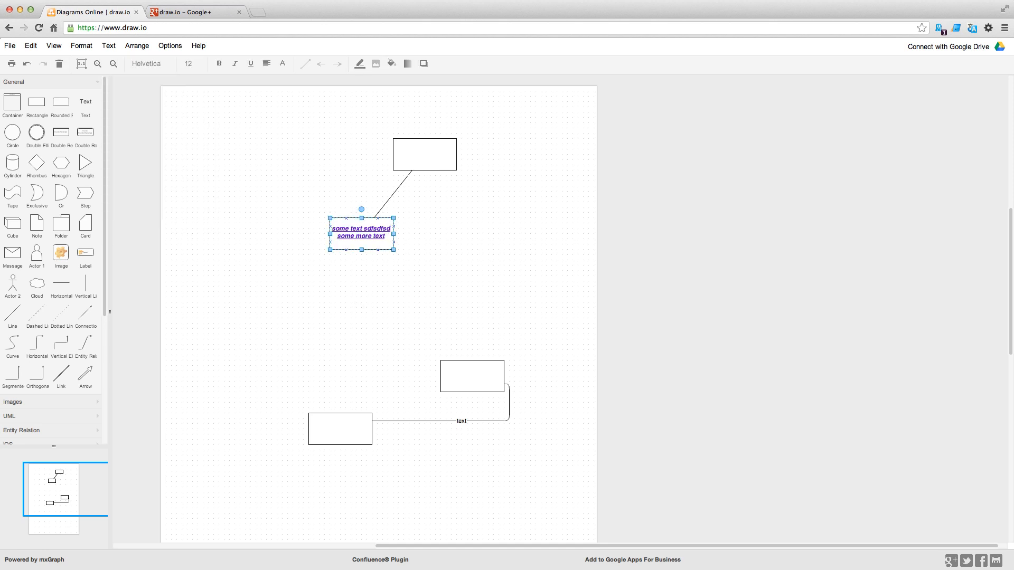
pyautogui.write('fsd f sdfsdfsff sd f sdfsdfsff')
pyautogui.click(465, 227)
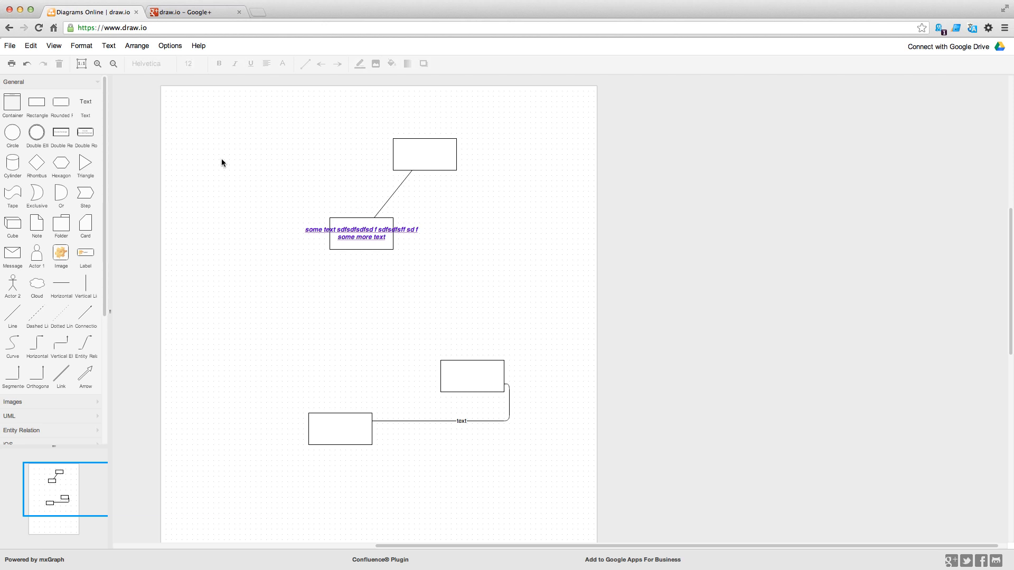
# Turn on word wrap for the rectangle with the overlong violet label and clear the selection
pyautogui.click(343, 223)
pyautogui.click(110, 46)
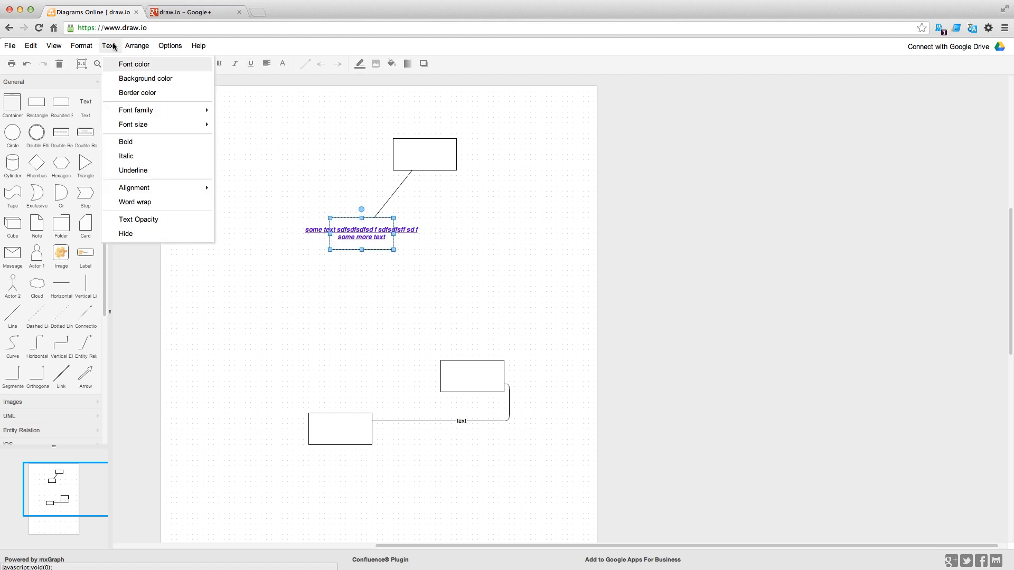
pyautogui.click(142, 202)
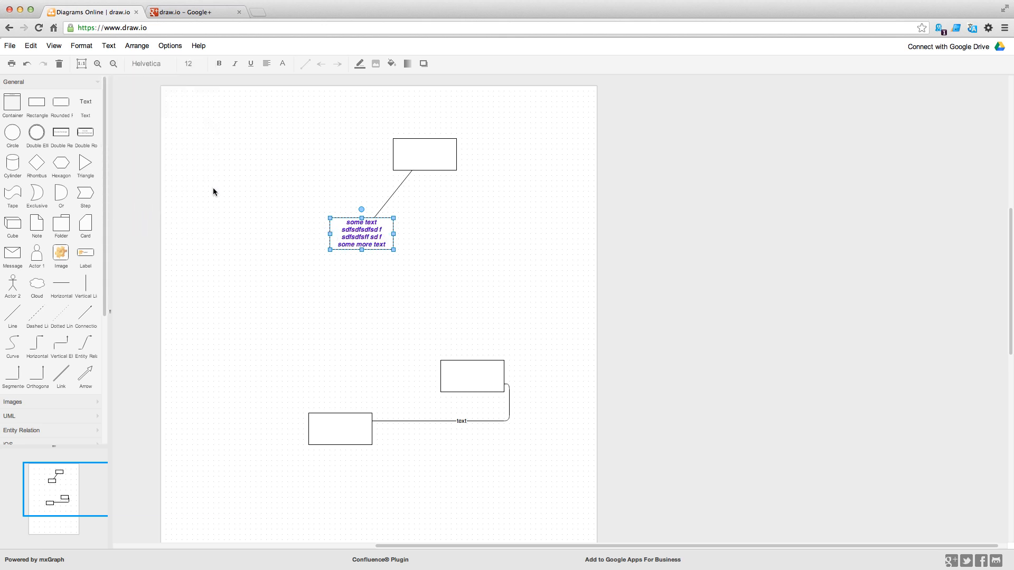
pyautogui.click(247, 198)
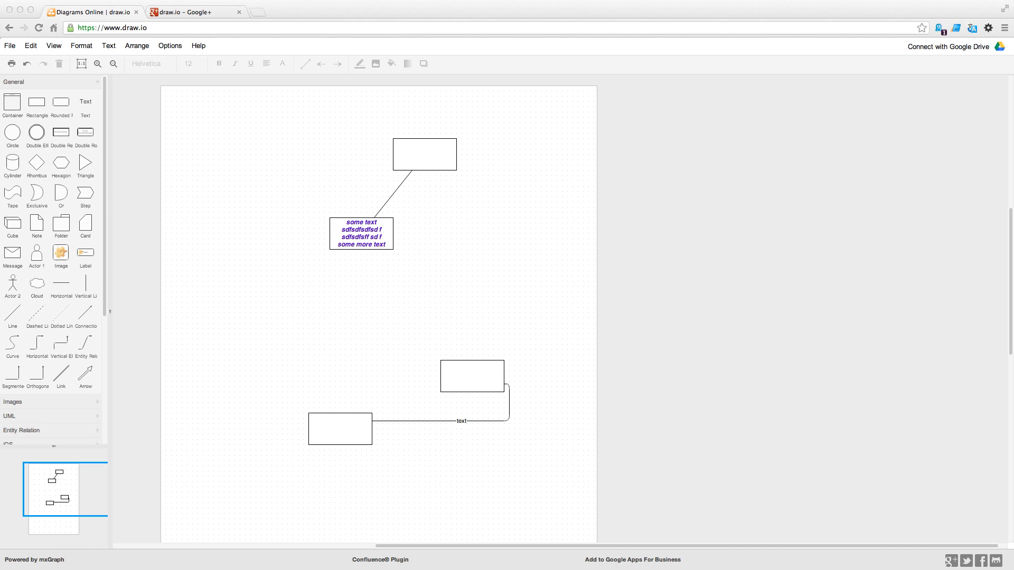
pyautogui.click(479, 306)
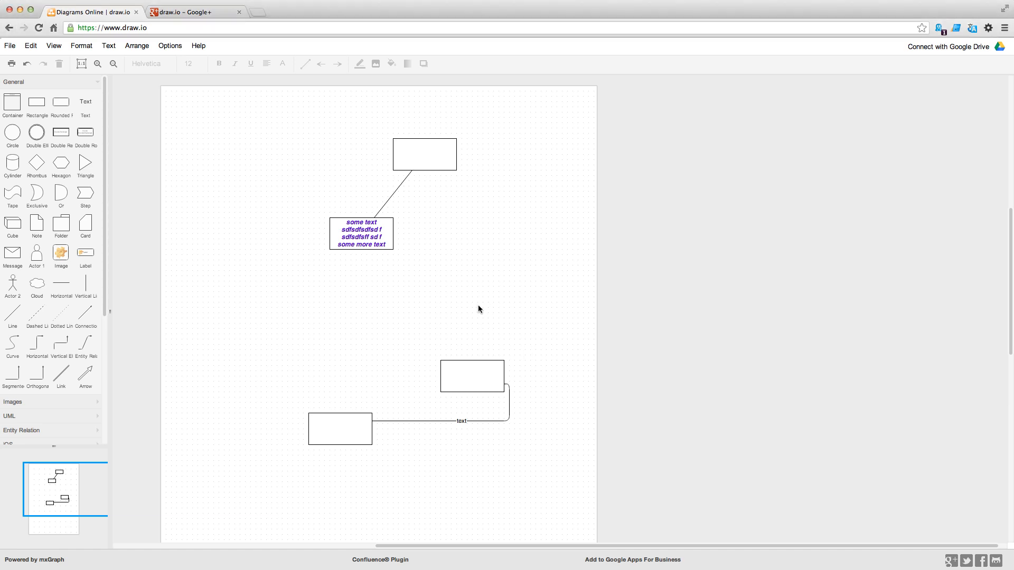
# Duplicate the rectangle with the violet label and place the copy above the lower pair
pyautogui.click(406, 148)
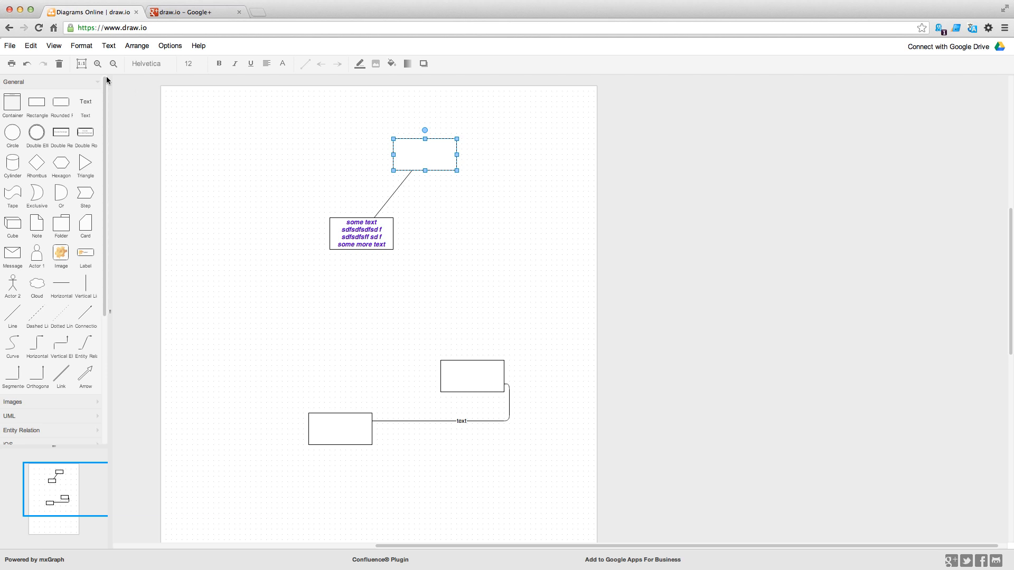
pyautogui.click(30, 46)
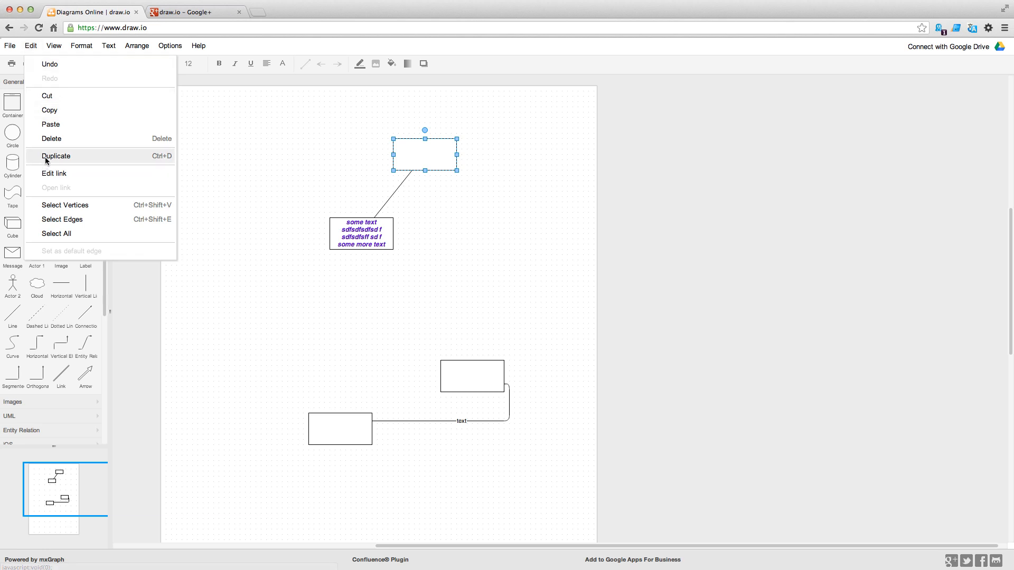
pyautogui.click(348, 297)
pyautogui.click(364, 235)
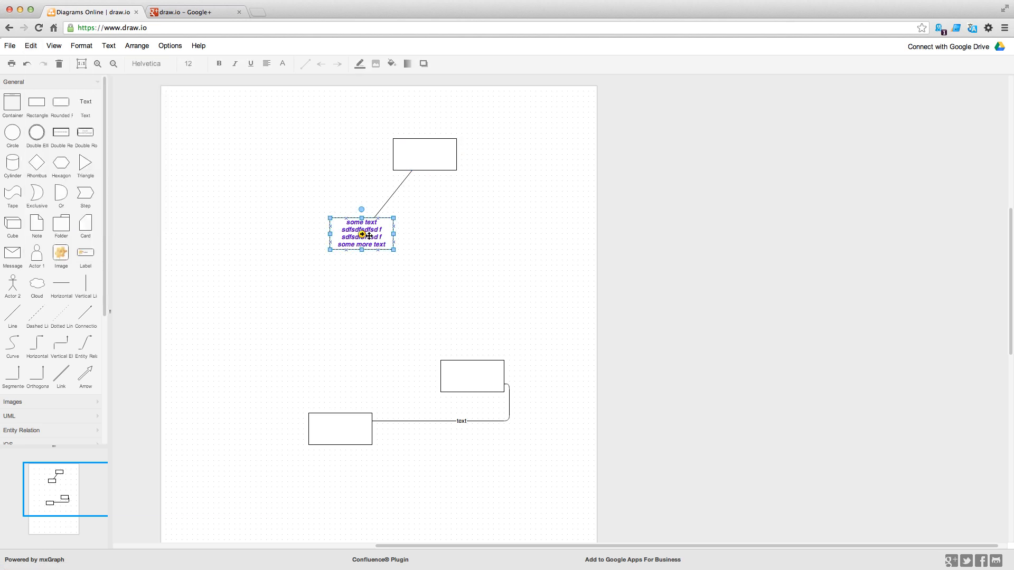
pyautogui.hotkey('ctrl', 'd')
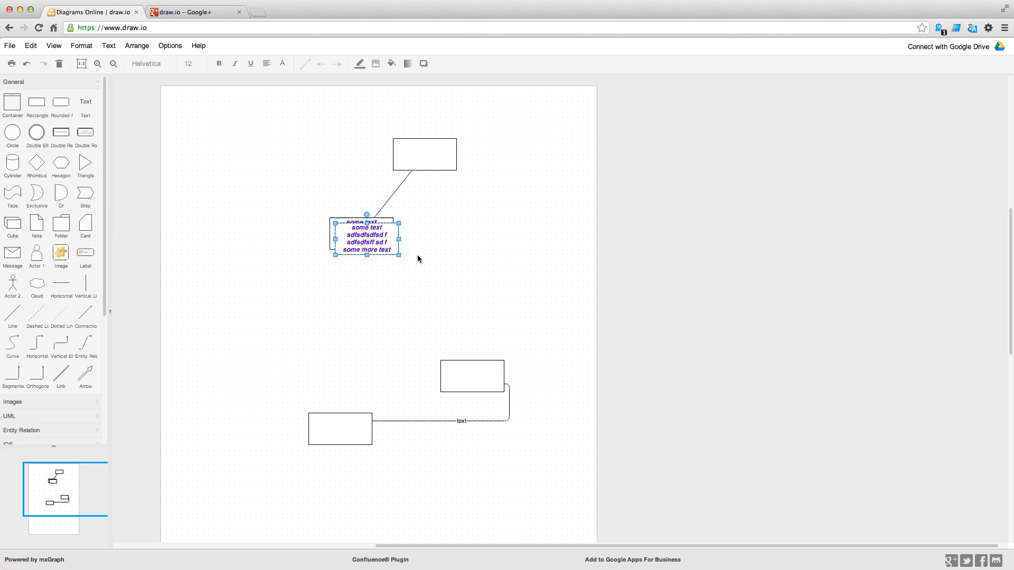
pyautogui.moveTo(382, 233); pyautogui.dragTo(503, 291)
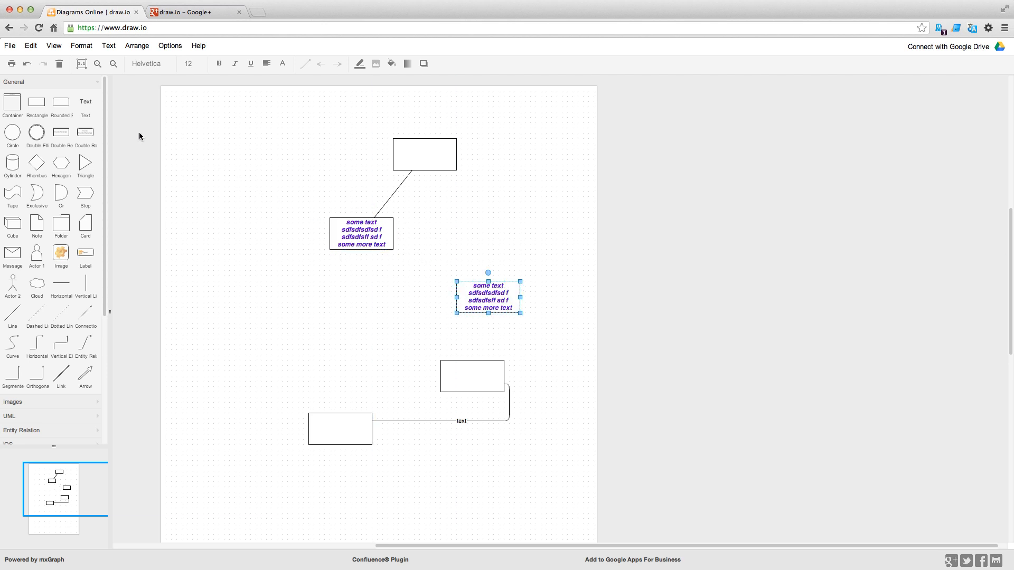
pyautogui.click(32, 45)
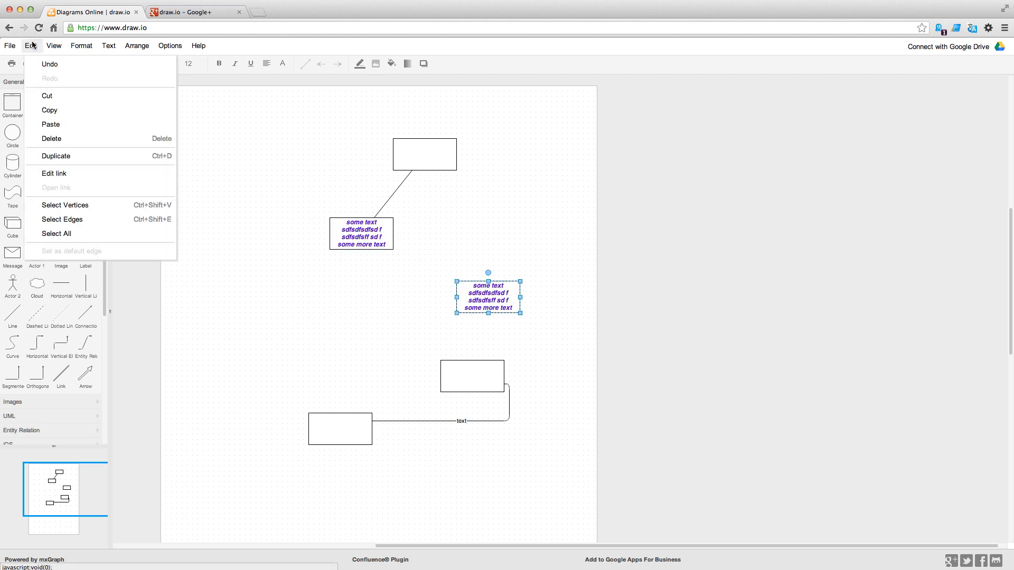
pyautogui.click(284, 328)
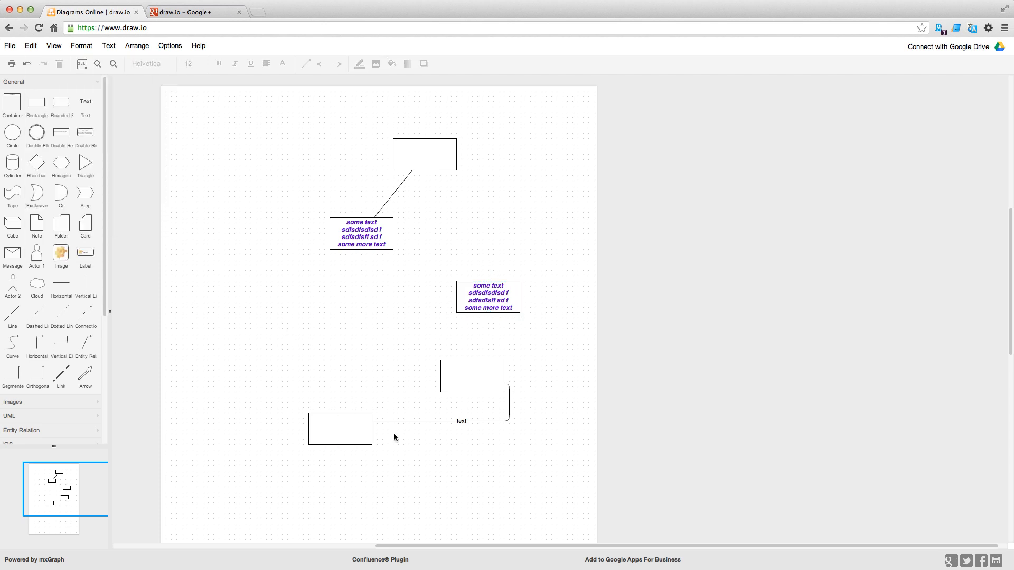
# Set the line start of the labelled connector between the lower pair of rectangles to a Classic arrow and clear the selection
pyautogui.click(419, 422)
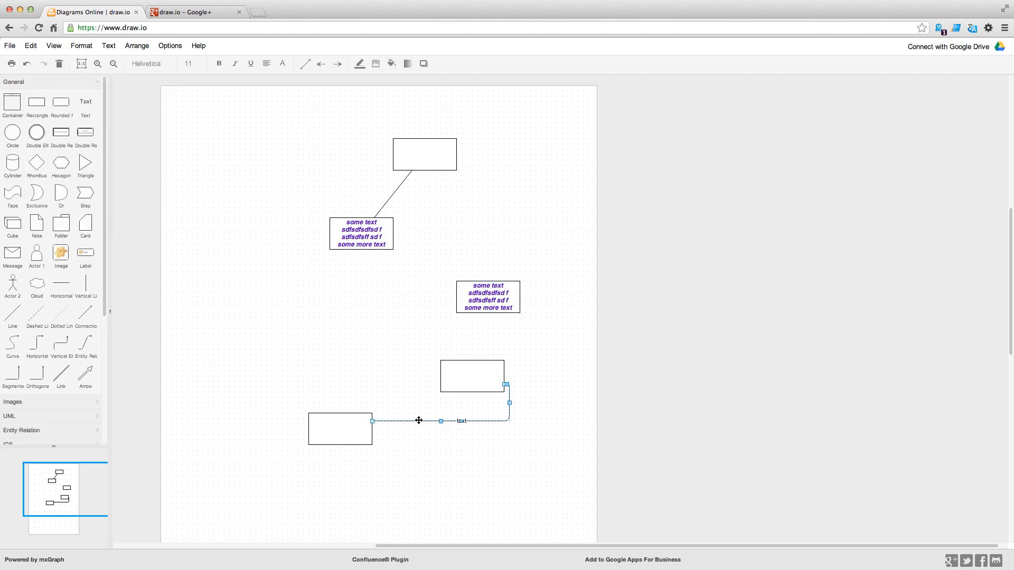
pyautogui.click(75, 46)
pyautogui.moveTo(129, 223)
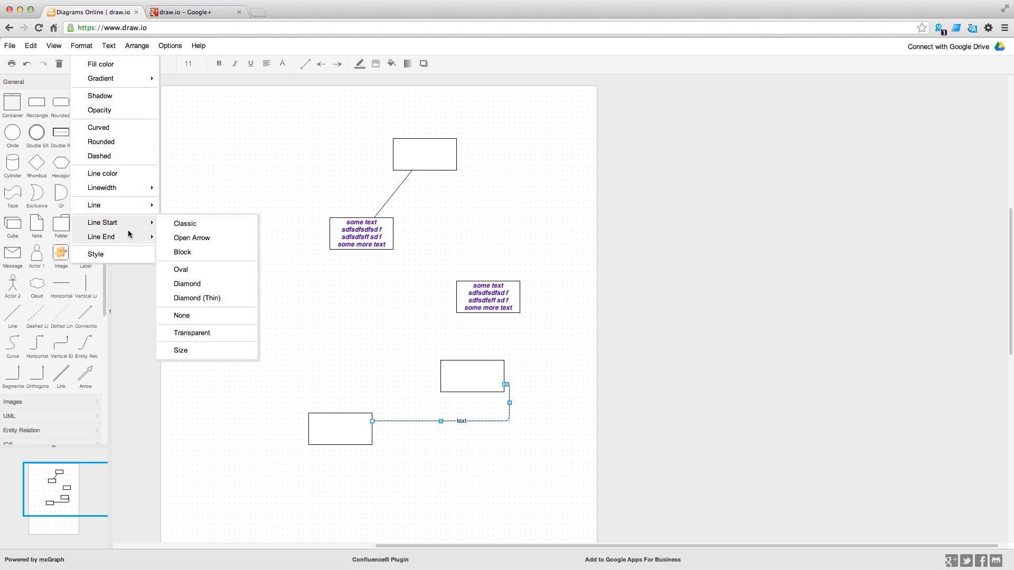
pyautogui.click(178, 227)
pyautogui.click(402, 474)
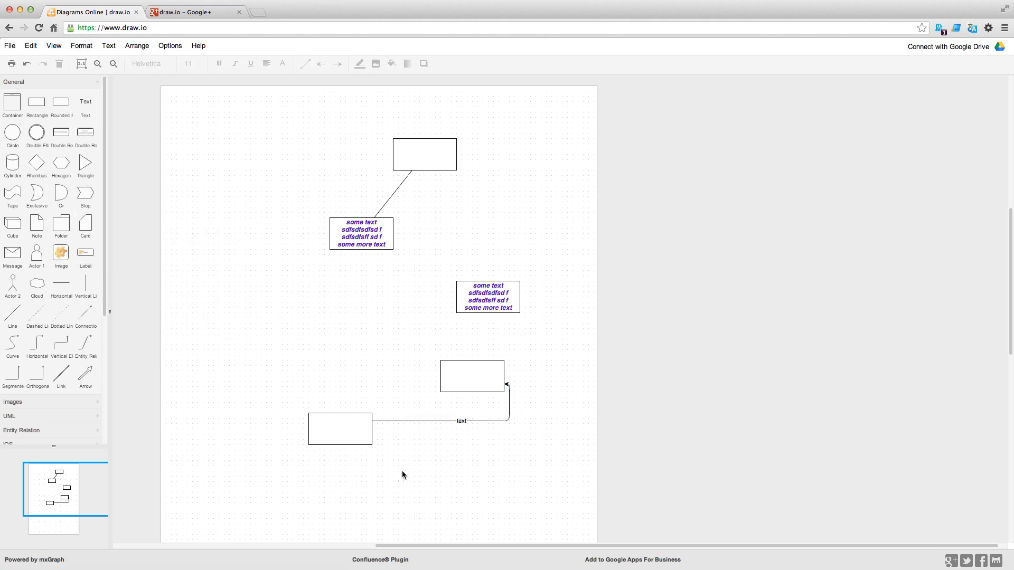
# Set the line color of the connector labelled "text" between the lower pair of rectangles to blue
pyautogui.click(411, 421)
pyautogui.click(88, 47)
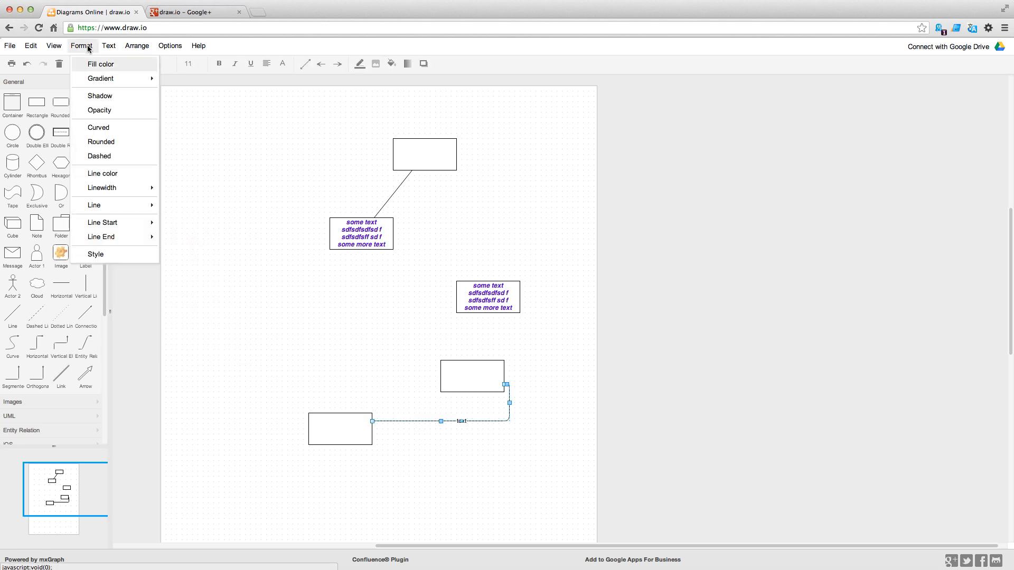
pyautogui.click(128, 174)
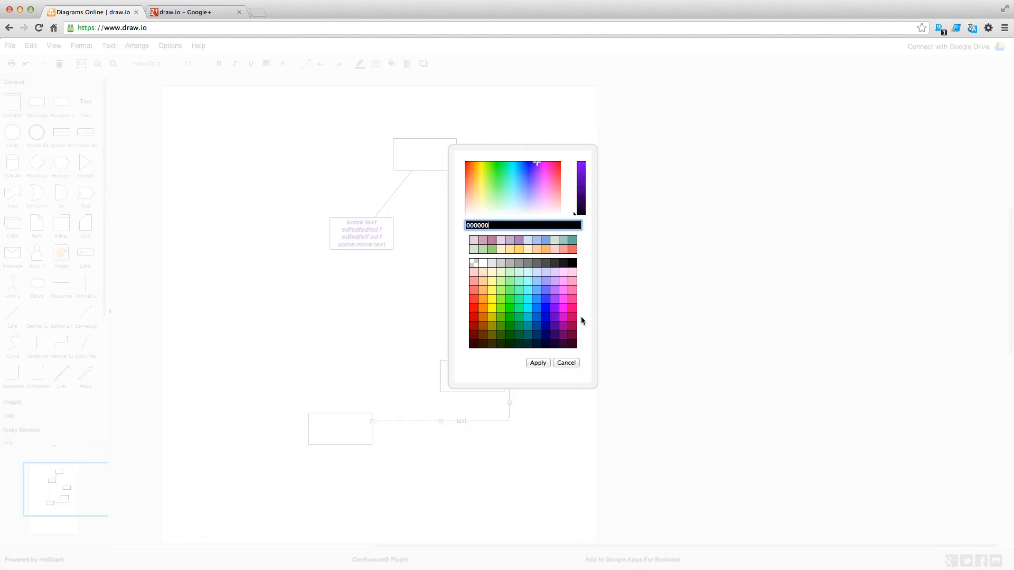
pyautogui.click(550, 315)
pyautogui.click(538, 362)
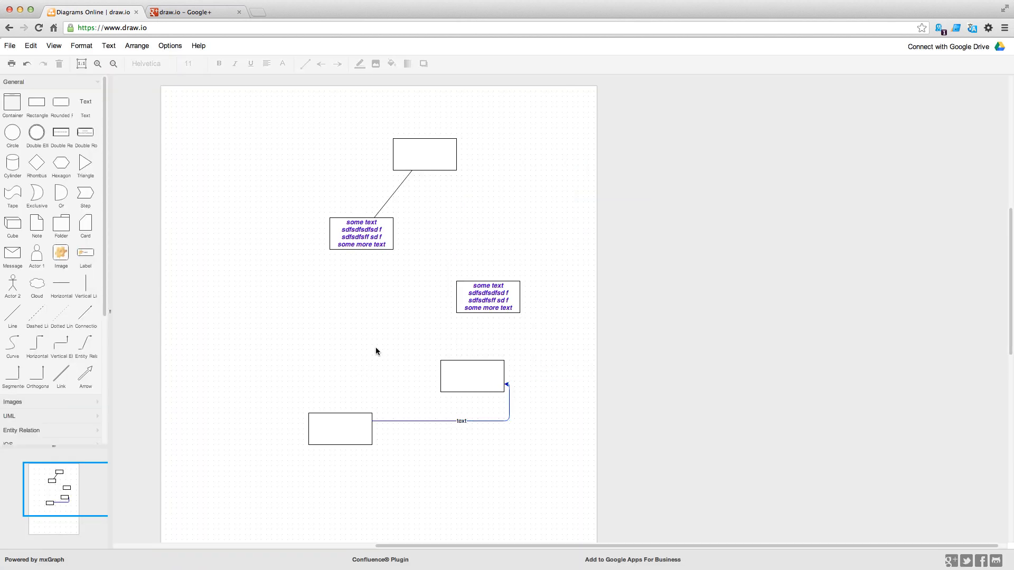
# Set the blue labelled connector as the default edge and clear the selection
pyautogui.click(433, 421)
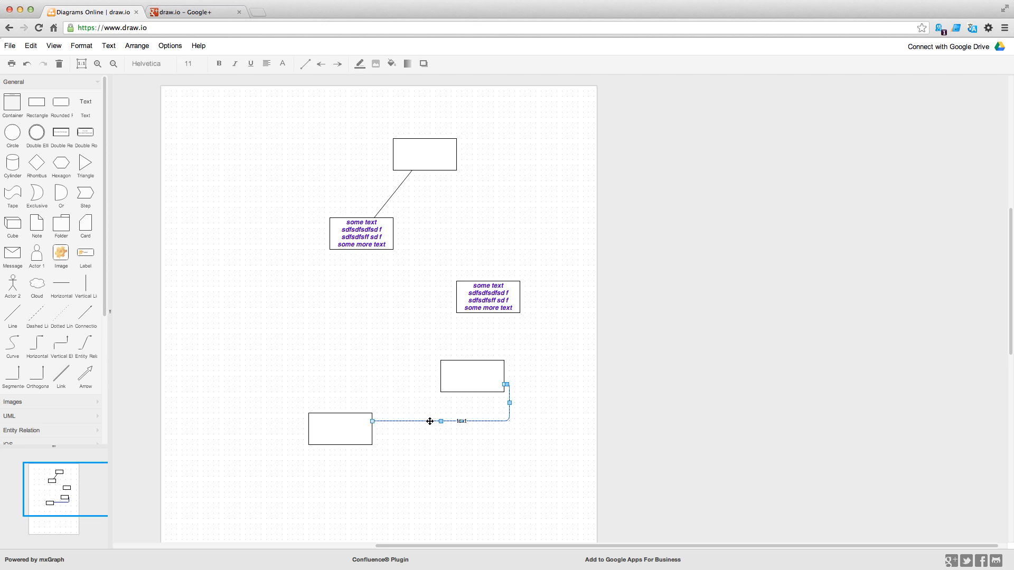
pyautogui.rightClick(430, 421)
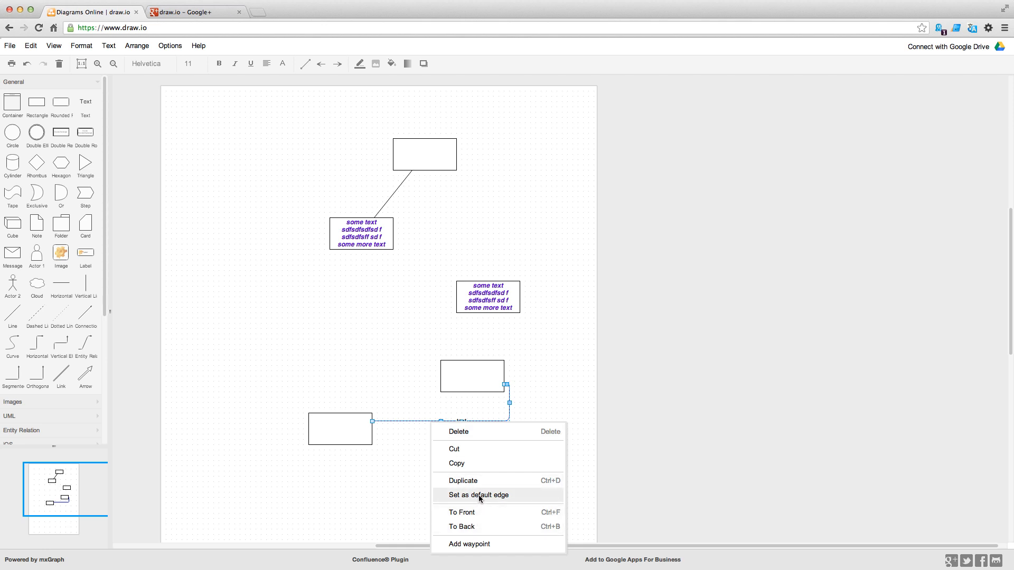
pyautogui.click(480, 497)
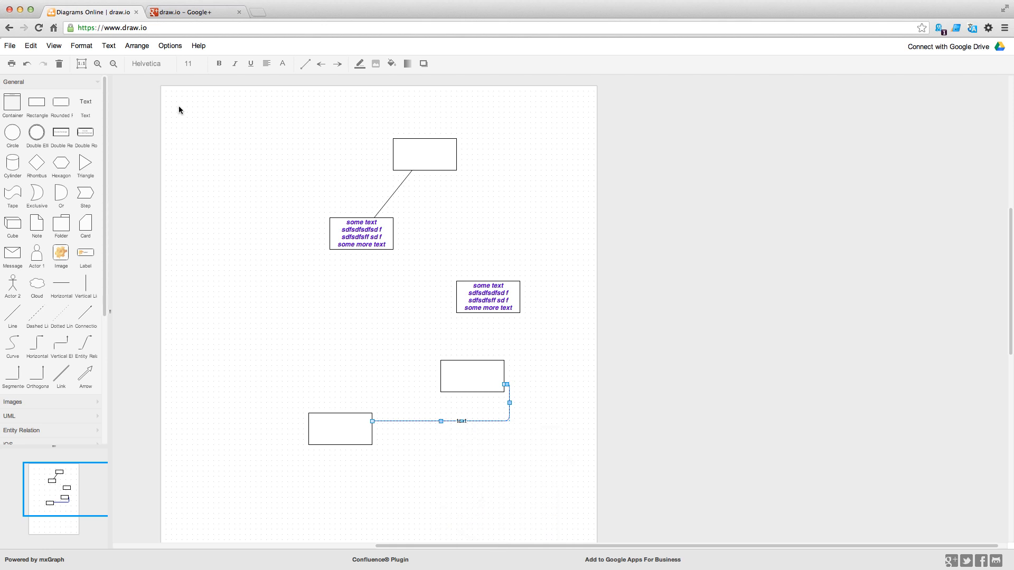
pyautogui.click(49, 47)
pyautogui.moveTo(31, 46)
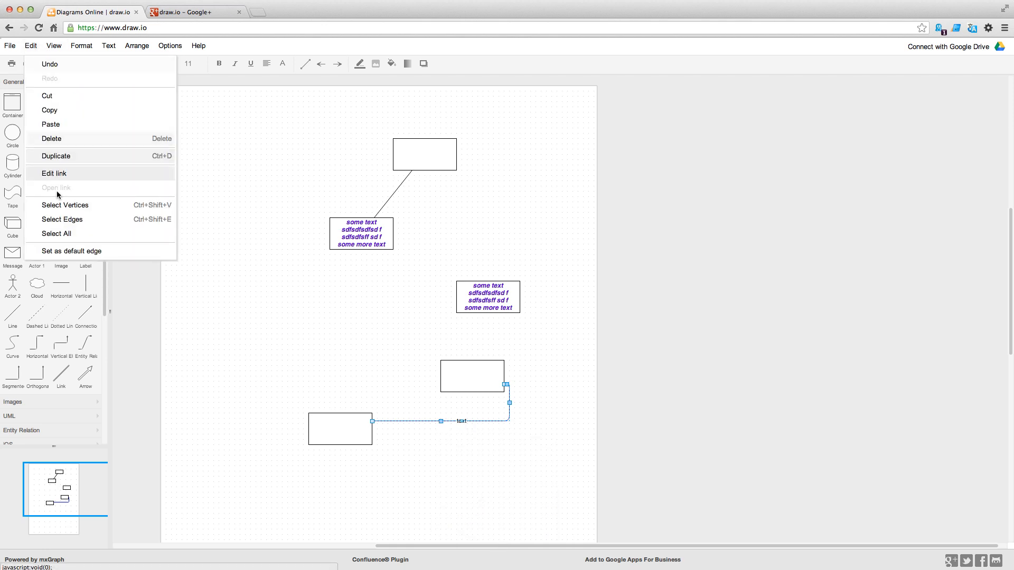
pyautogui.click(303, 314)
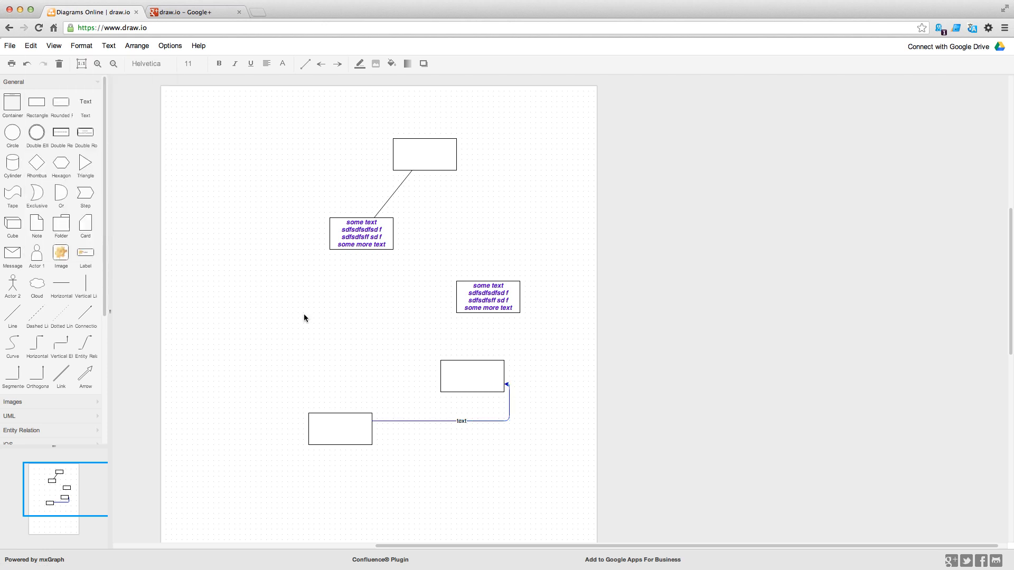
# Connect the left violet-labelled rectangle to its copy with a new default connector and clear the selection
pyautogui.moveTo(361, 241); pyautogui.dragTo(489, 300)
pyautogui.click(526, 340)
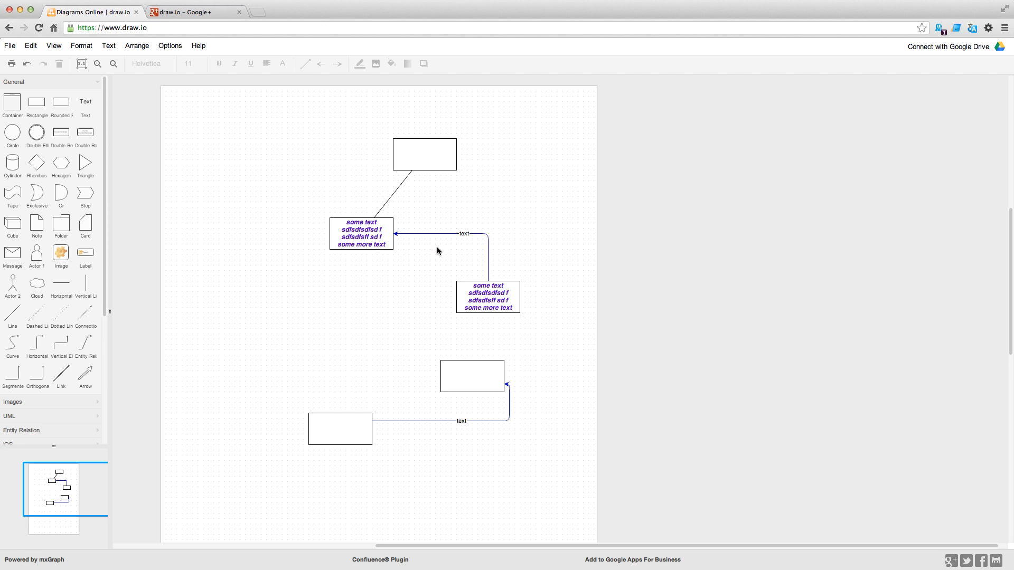
# Compare the formatting options available with nothing selected, with the top rectangle selected, and with its straight connector selected
pyautogui.click(56, 47)
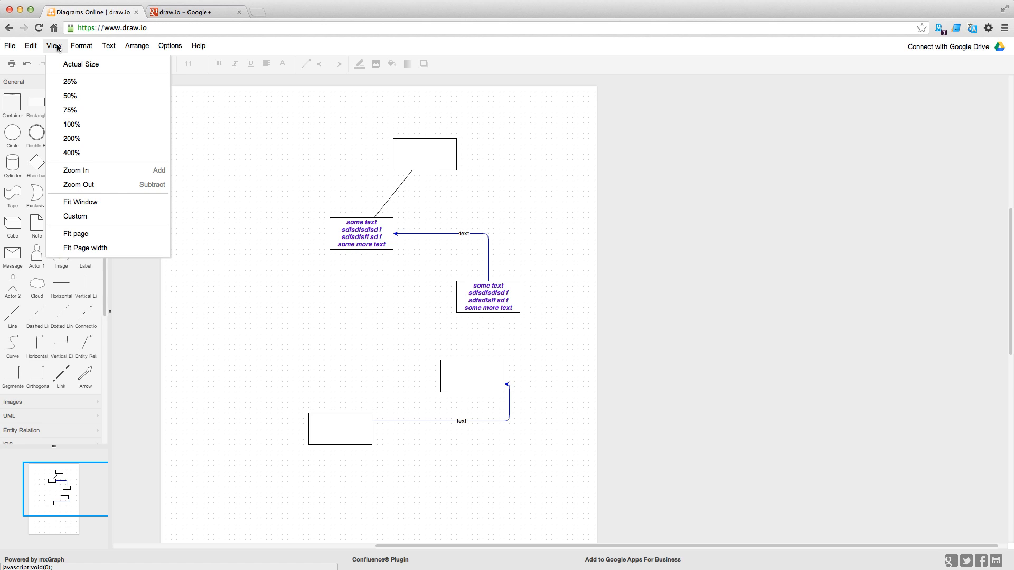
pyautogui.moveTo(86, 47)
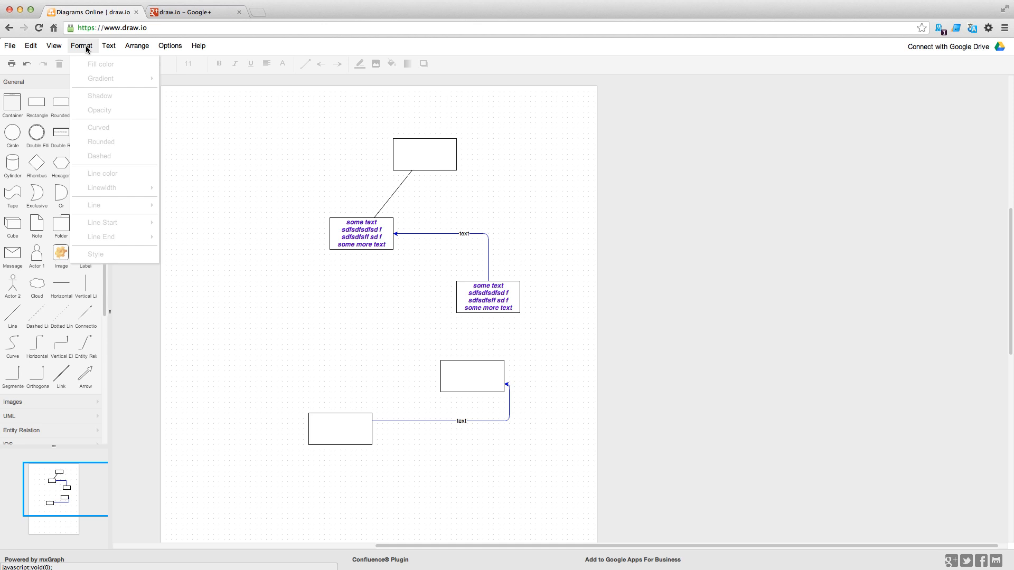
pyautogui.click(431, 153)
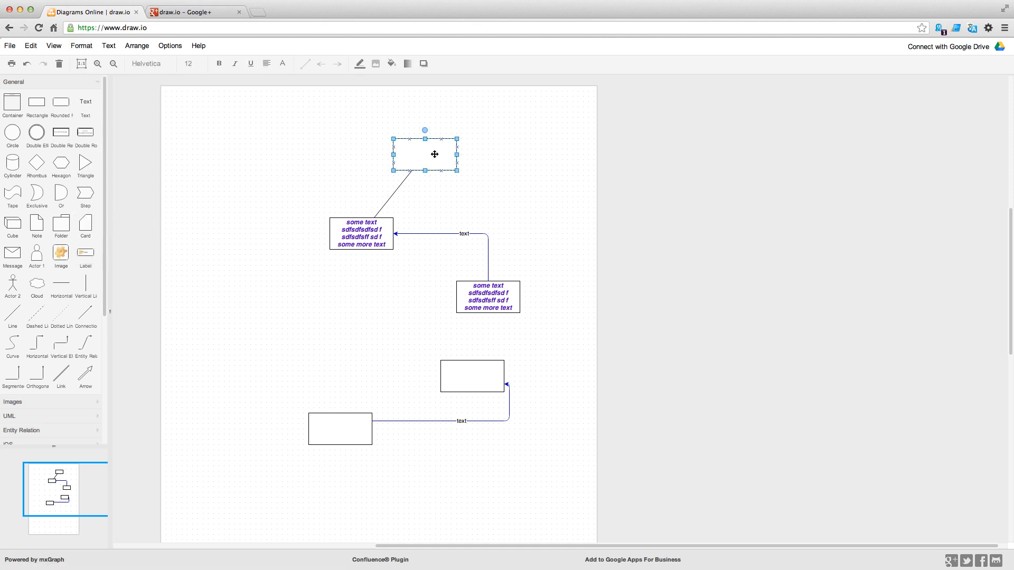
pyautogui.click(82, 46)
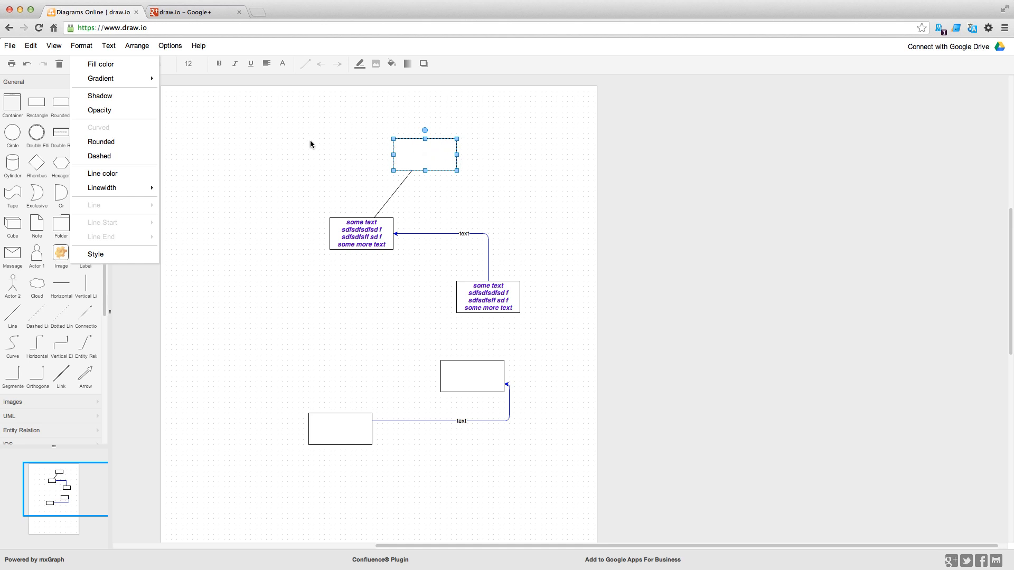
pyautogui.click(385, 203)
pyautogui.click(81, 45)
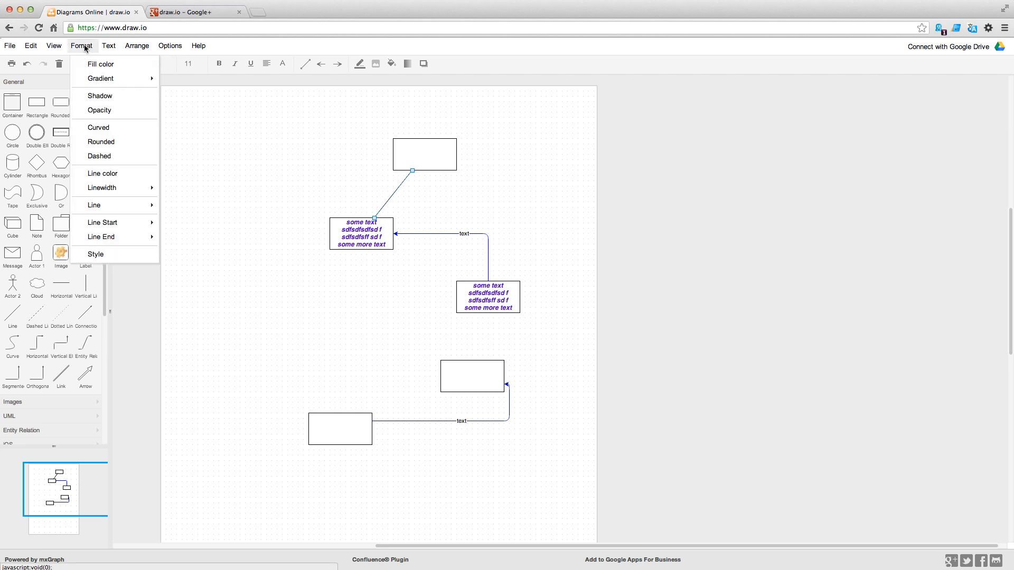
pyautogui.moveTo(109, 51)
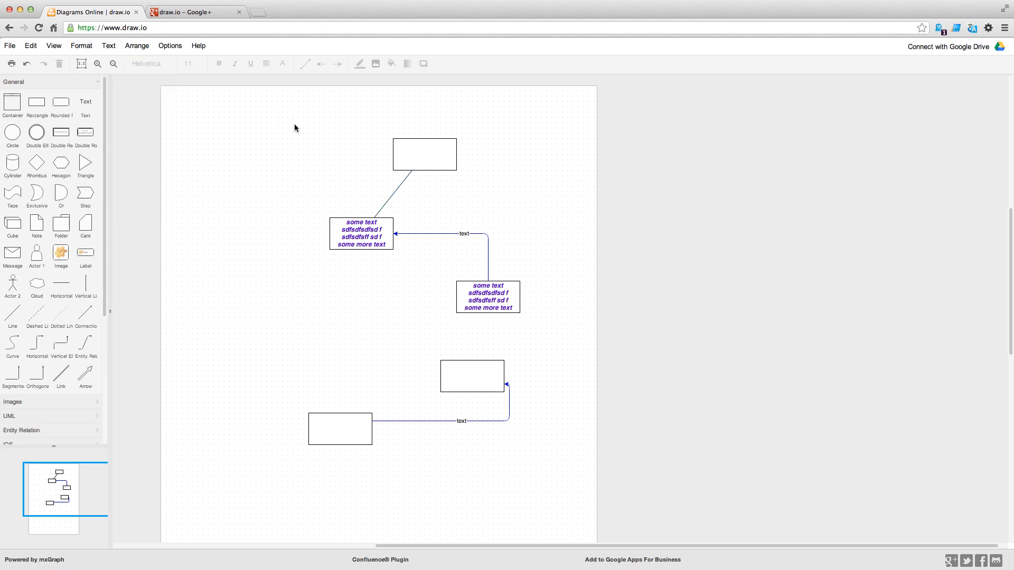
# Give the straight connector below the top rectangle a Classic line start and a Diamond line end
pyautogui.click(396, 194)
pyautogui.click(82, 45)
pyautogui.moveTo(117, 224)
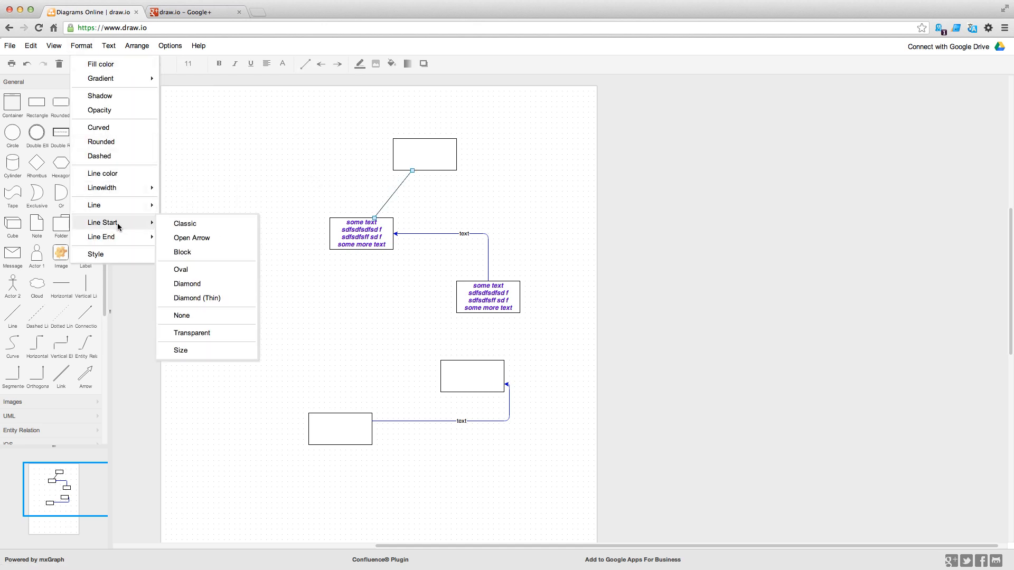
pyautogui.click(194, 225)
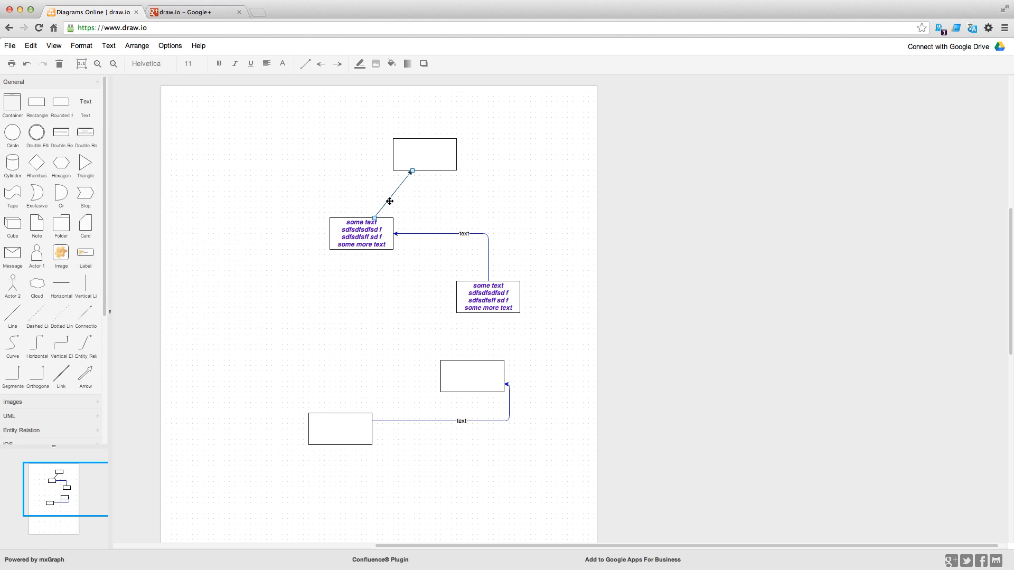
pyautogui.click(82, 45)
pyautogui.moveTo(115, 241)
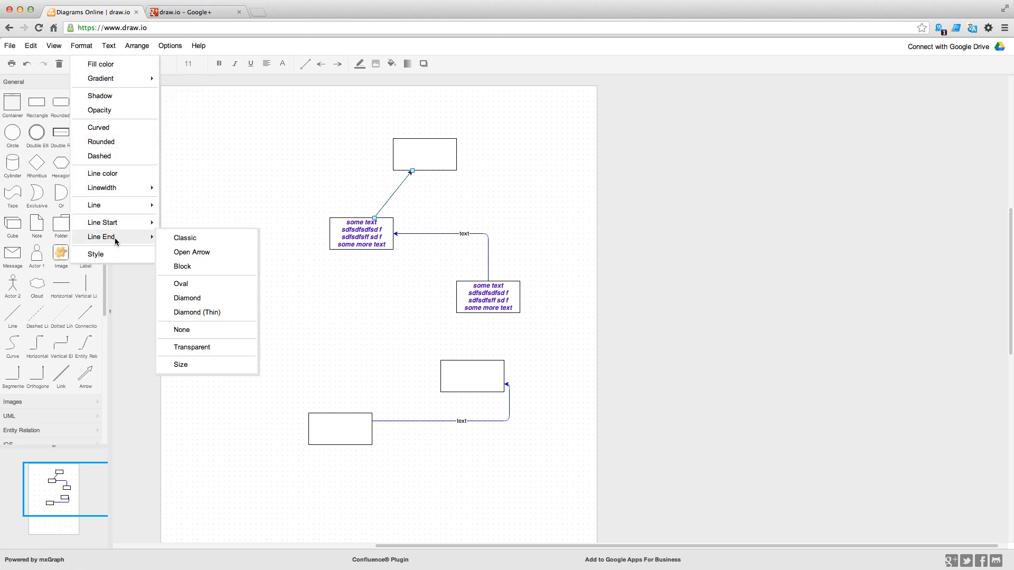
pyautogui.click(189, 298)
pyautogui.click(256, 205)
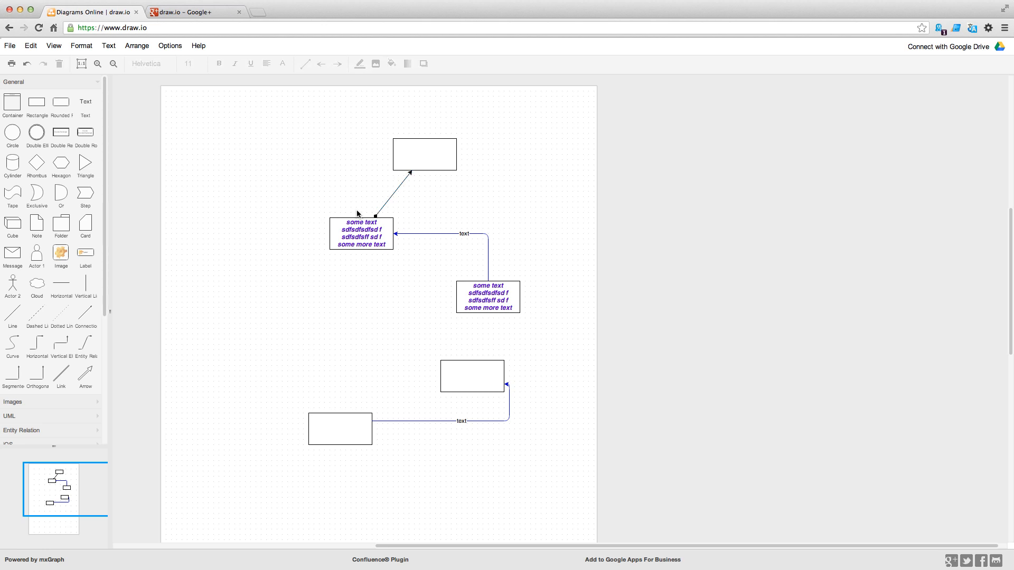
# Examine the line width and line end options for the straight connector and the relationship connectors in the Entity Relation library
pyautogui.click(383, 206)
pyautogui.click(82, 46)
pyautogui.moveTo(126, 189)
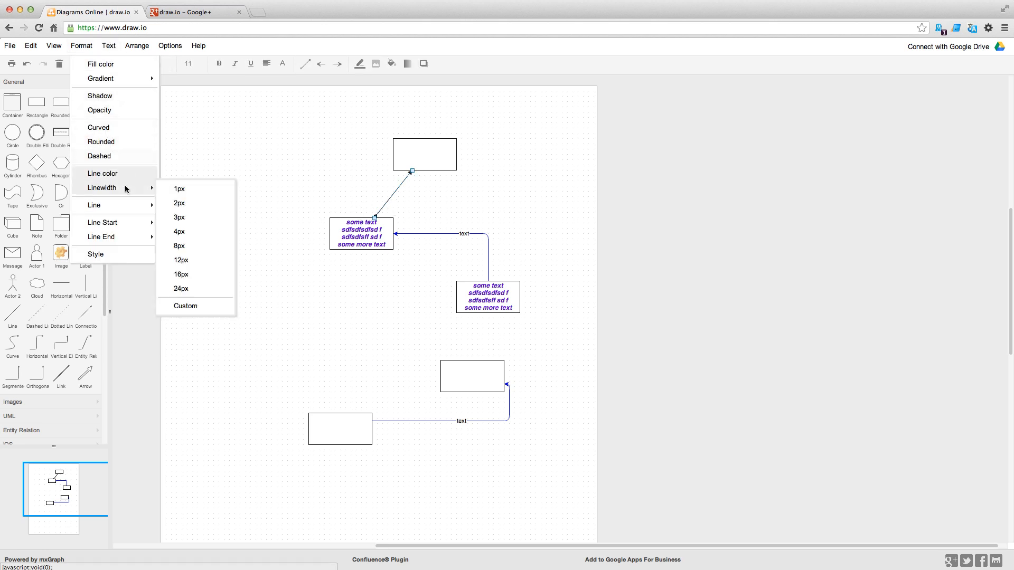
pyautogui.moveTo(118, 236)
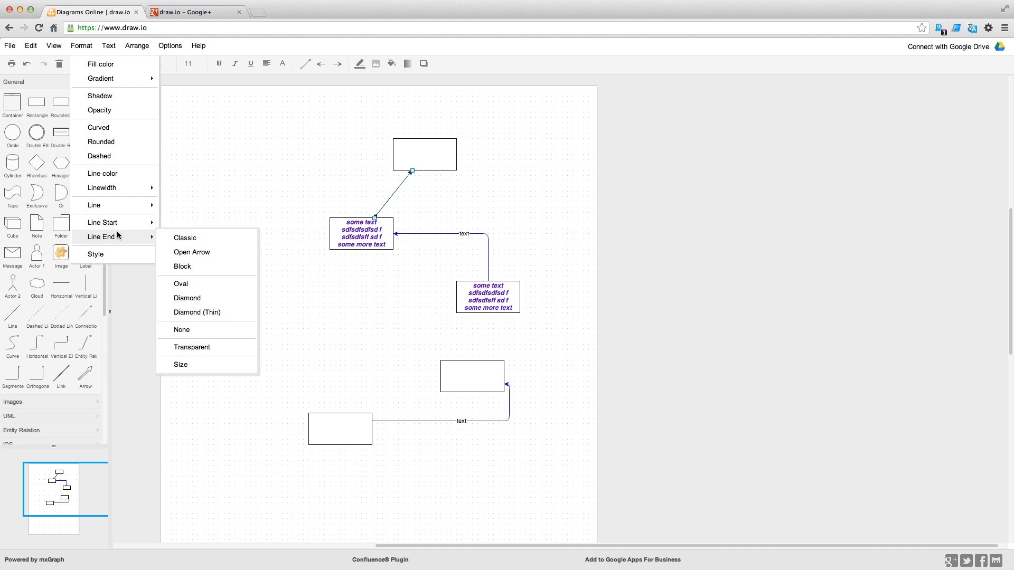
pyautogui.click(165, 339)
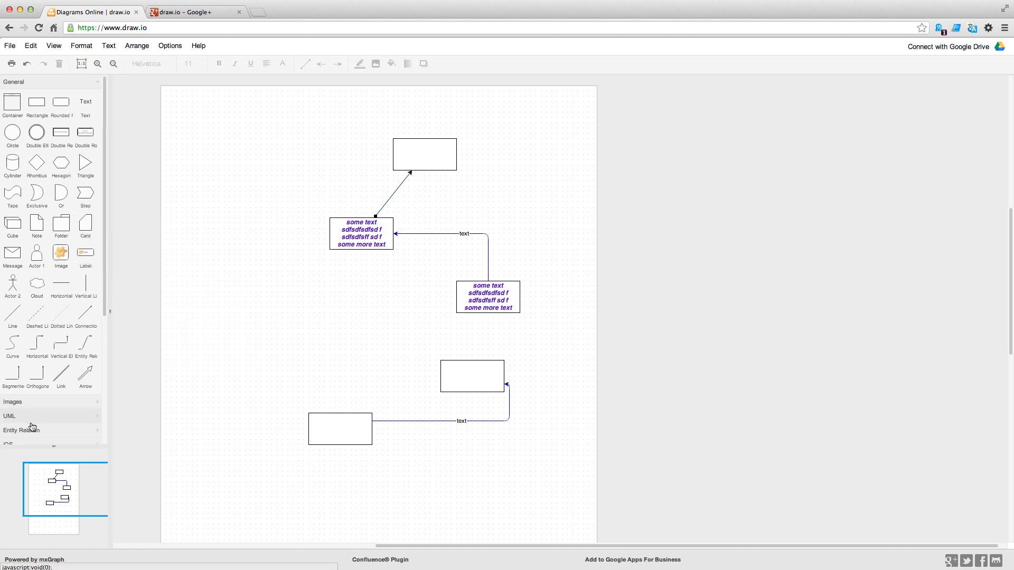
pyautogui.scroll(-6, 48, 419)
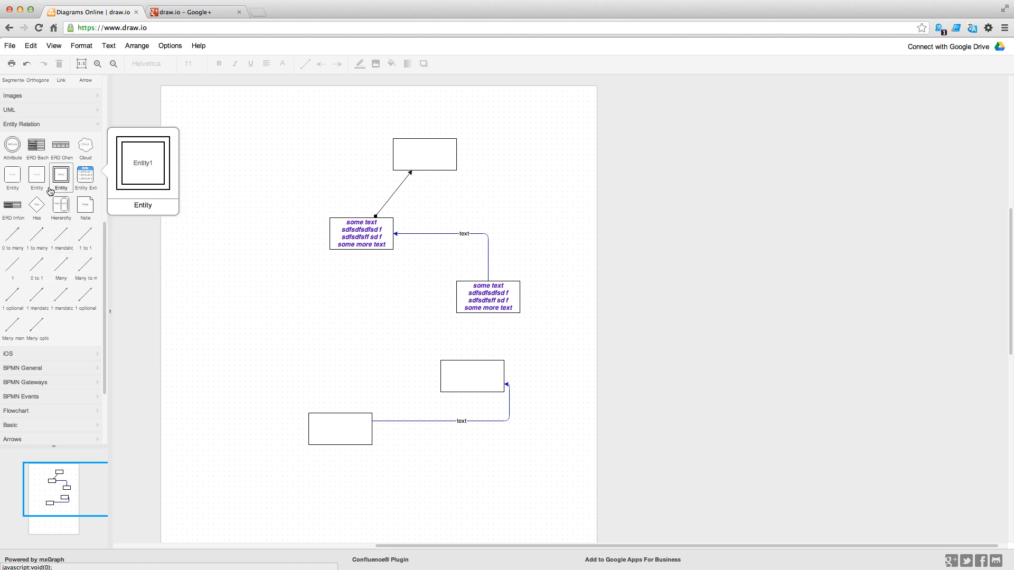
pyautogui.moveTo(42, 337)
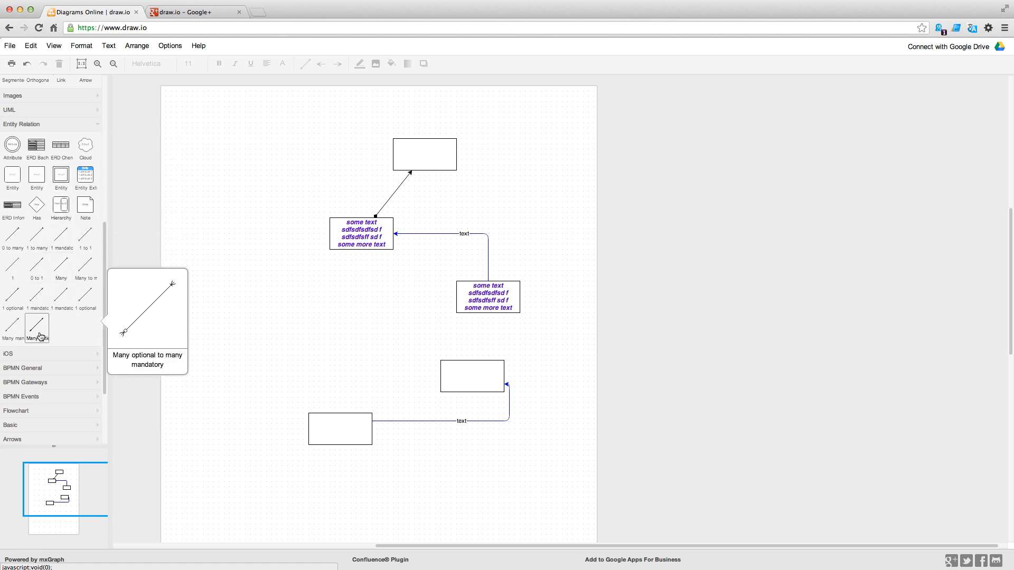
pyautogui.moveTo(9, 302)
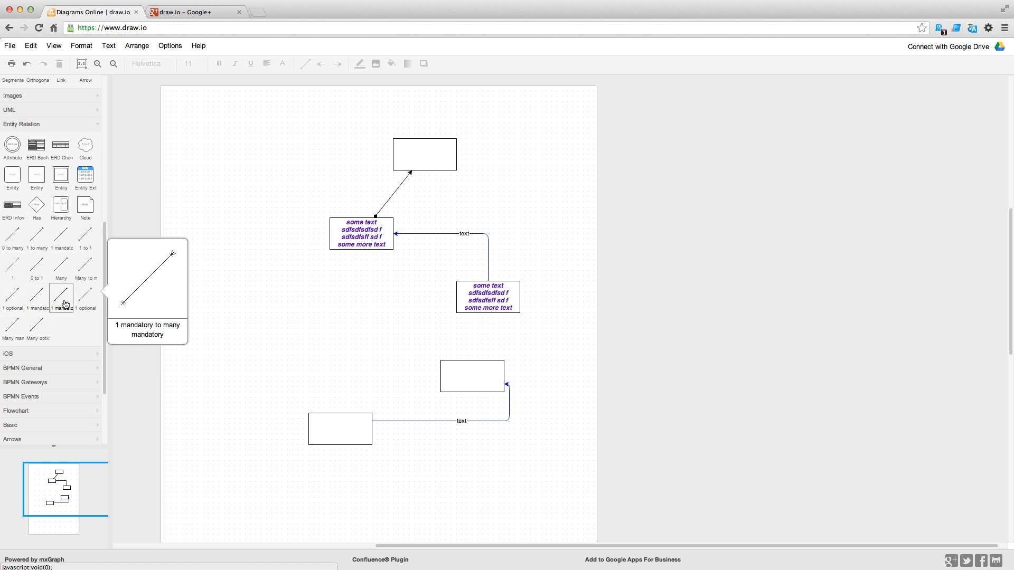
pyautogui.moveTo(90, 273)
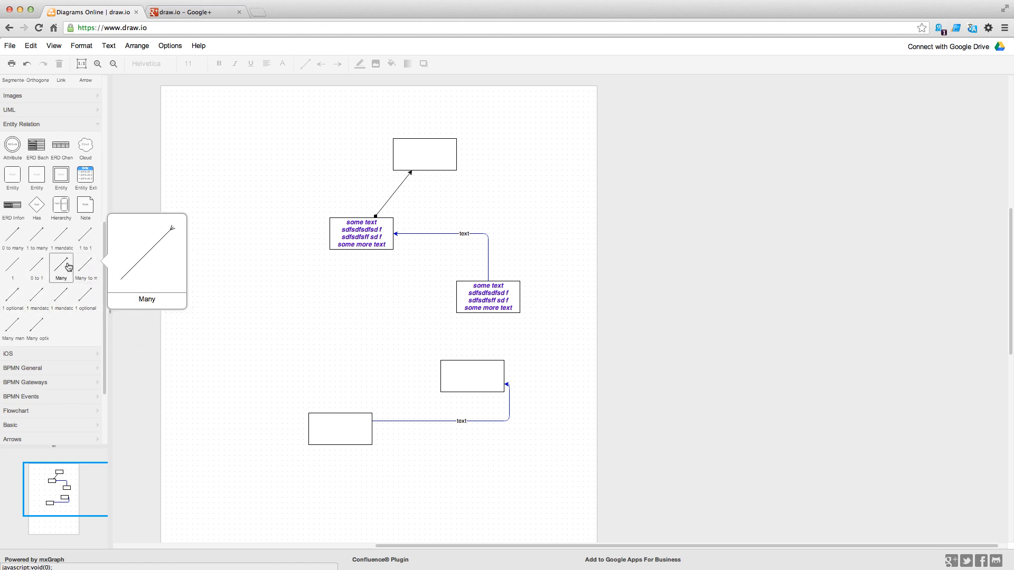
pyautogui.moveTo(83, 236)
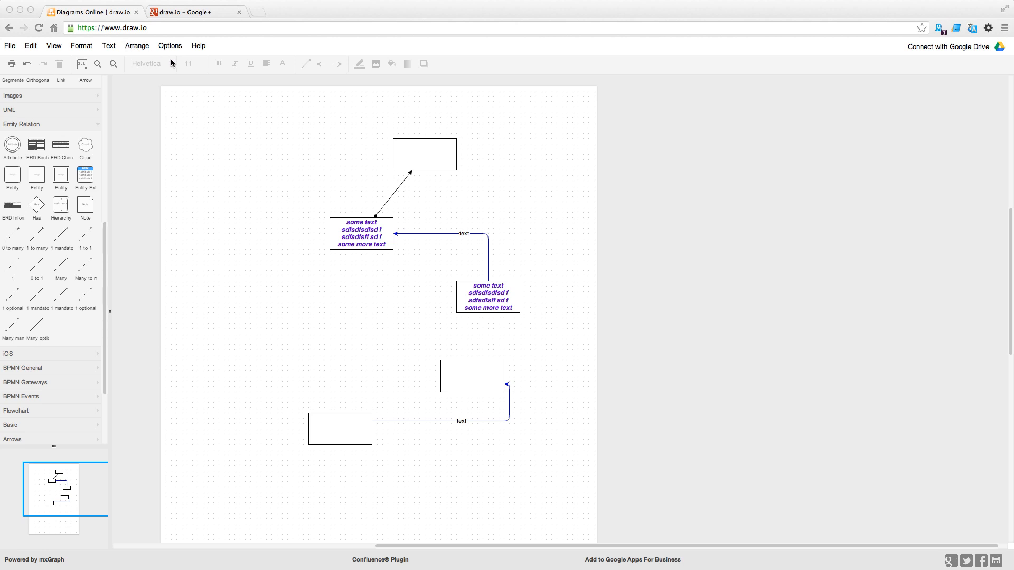
# Move the copied violet-labelled rectangle to about X 380, Y 270 so it overlaps the original, and clear the selection
pyautogui.click(135, 46)
pyautogui.click(135, 46)
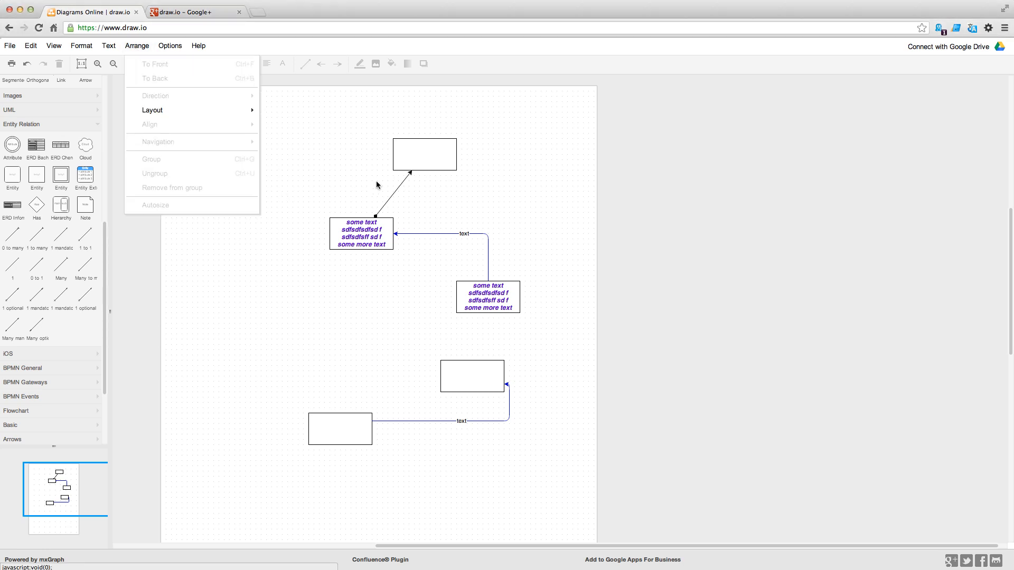
pyautogui.click(370, 225)
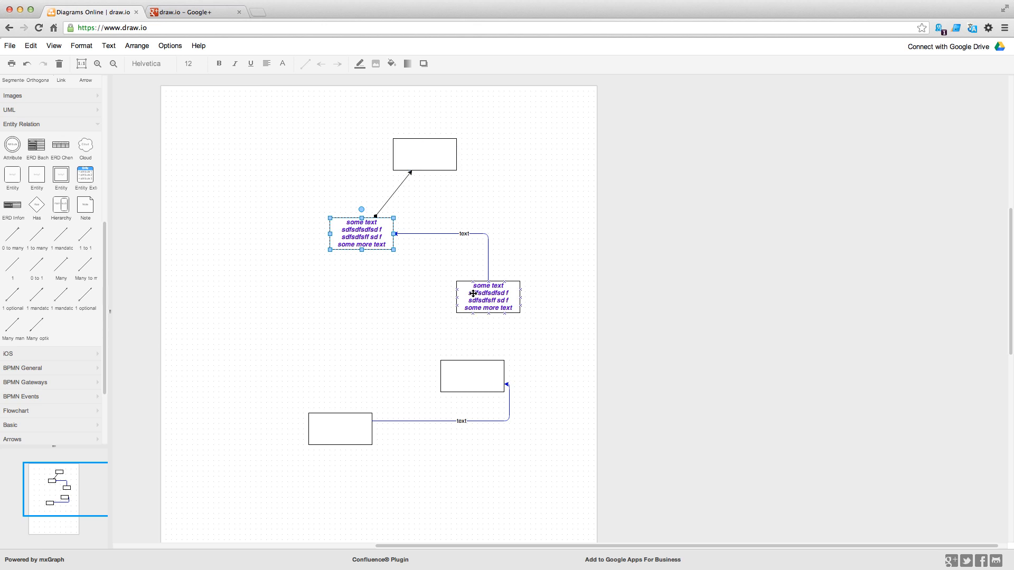
pyautogui.moveTo(485, 299); pyautogui.dragTo(390, 245)
pyautogui.click(317, 351)
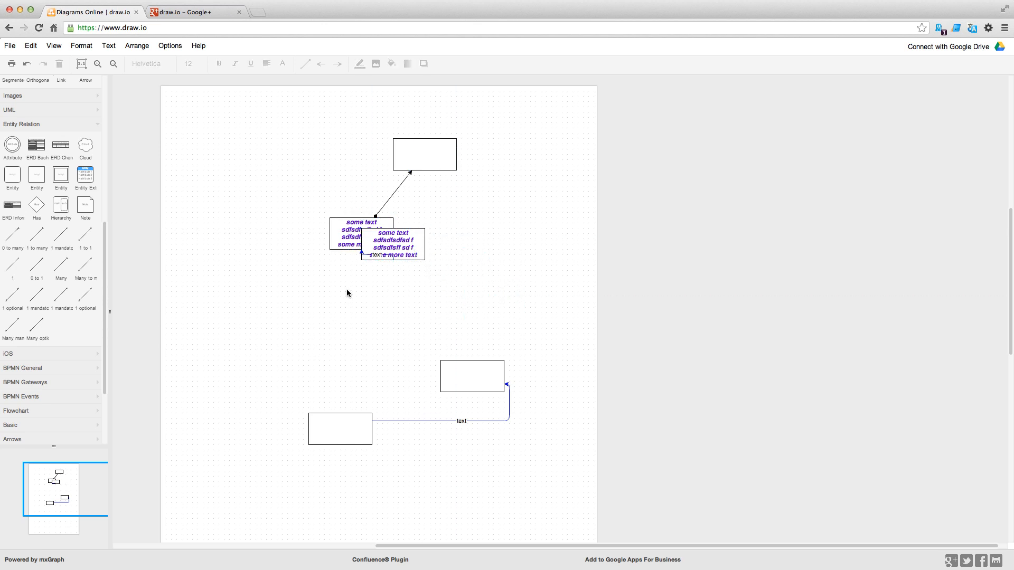
# Bring the original violet-labelled rectangle to the front, and move its overlapping copy clear of it to the right
pyautogui.click(381, 239)
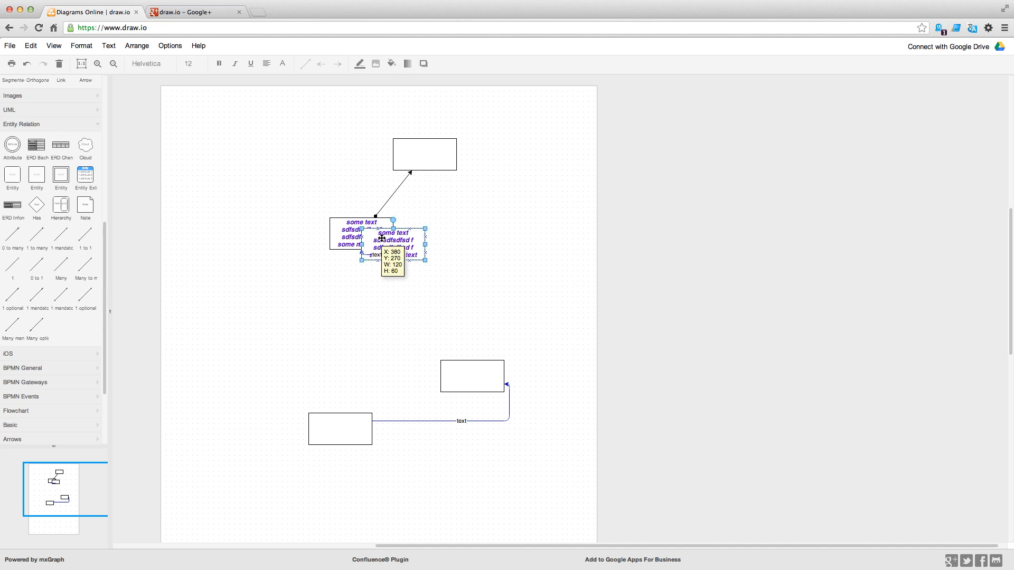
pyautogui.click(347, 226)
pyautogui.rightClick(342, 228)
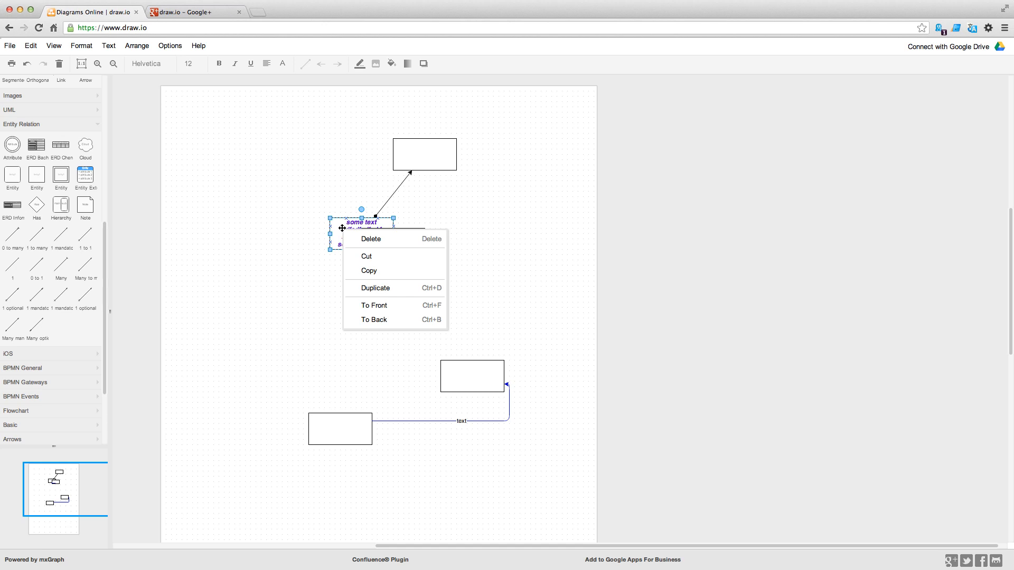
pyautogui.click(375, 306)
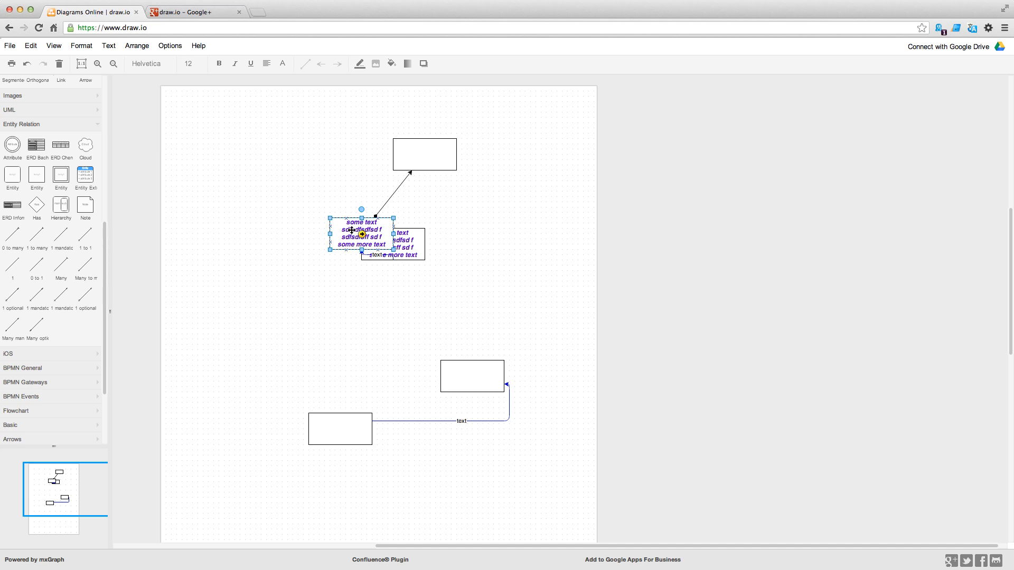
pyautogui.moveTo(366, 229); pyautogui.dragTo(398, 239)
pyautogui.moveTo(413, 239); pyautogui.dragTo(528, 239)
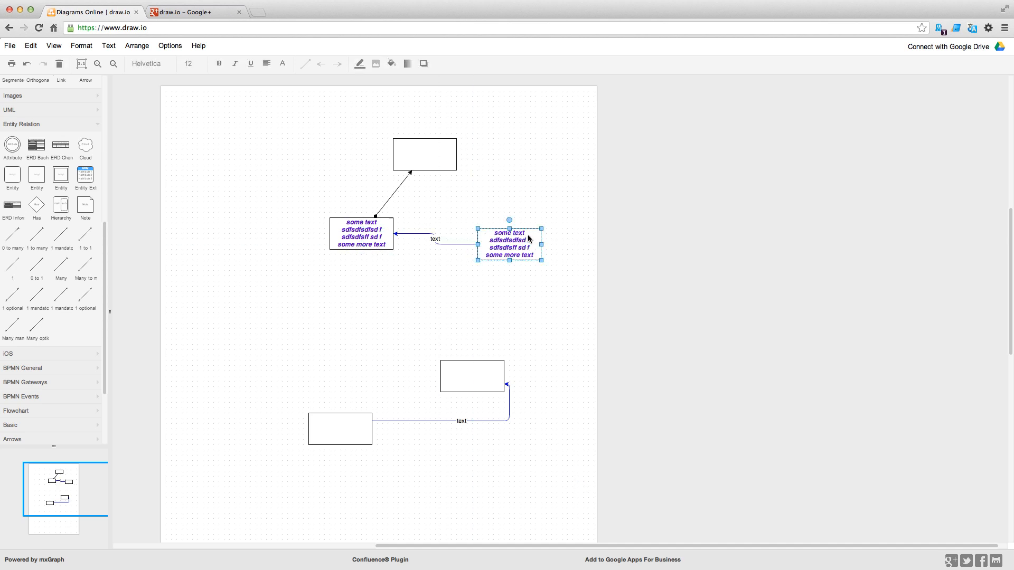
# Connect both violet-labelled rectangles to the lower-right blank rectangle, and the top rectangle to the lower-left one
pyautogui.moveTo(474, 368); pyautogui.dragTo(509, 251)
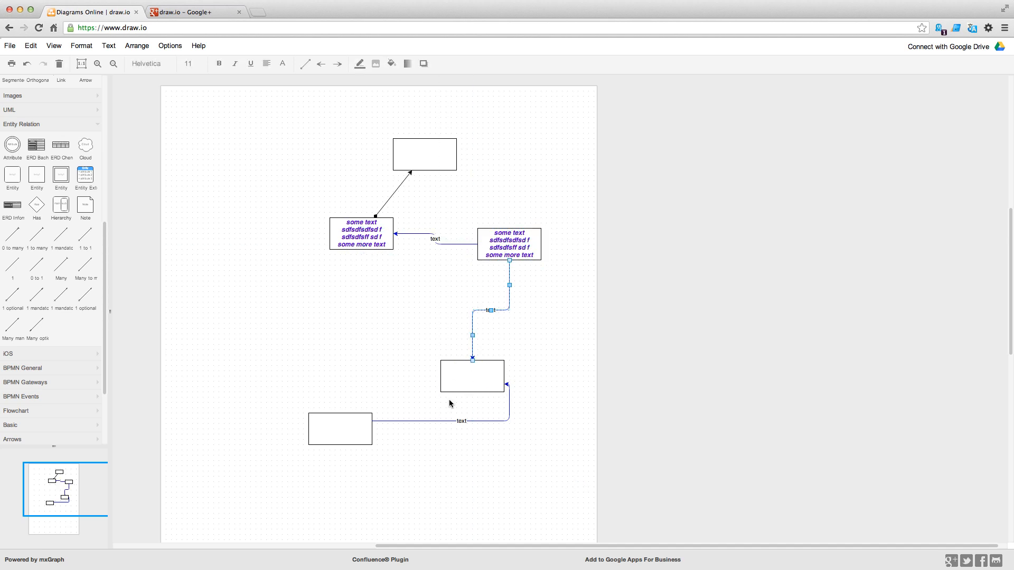
pyautogui.moveTo(472, 379); pyautogui.dragTo(362, 239)
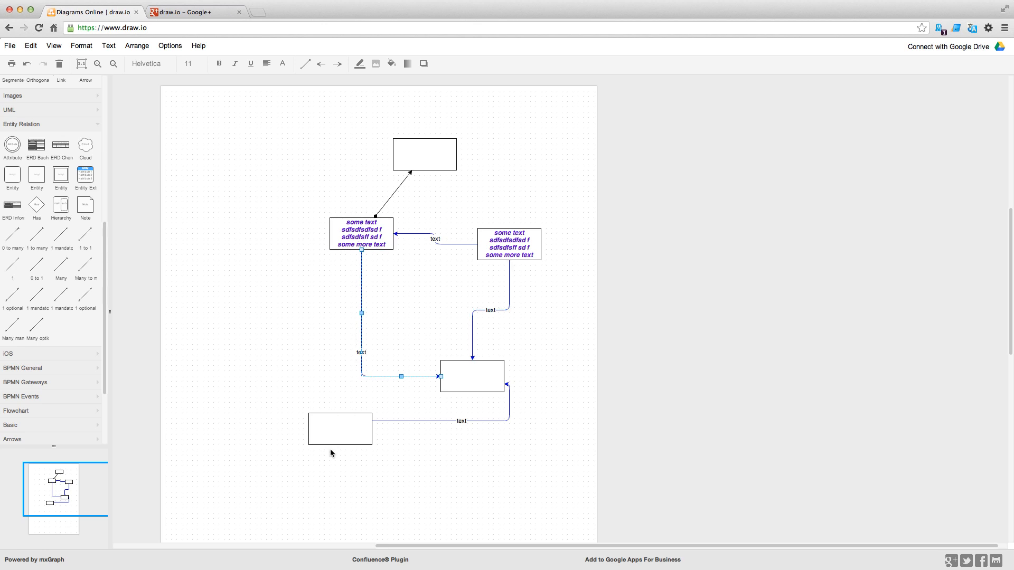
pyautogui.moveTo(341, 429); pyautogui.dragTo(426, 149)
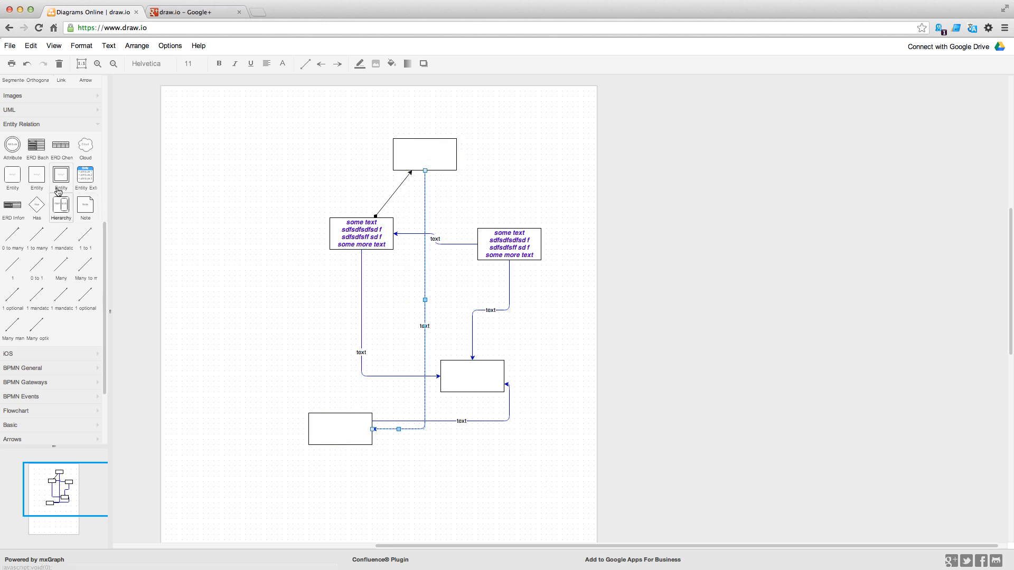
# Add a rounded Entity shape at the lower right of the page, with connectors from both lower blank rectangles
pyautogui.moveTo(12, 175); pyautogui.dragTo(344, 423)
pyautogui.moveTo(528, 502); pyautogui.dragTo(477, 378)
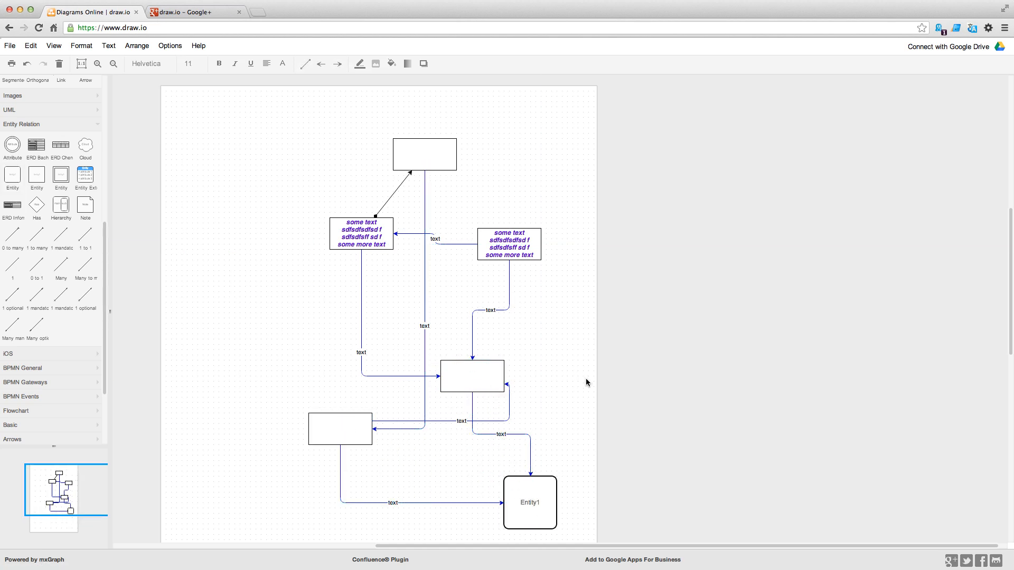
# Apply the Horizontal Flow layout and delete the connector between the two blank rectangles nearest Entity1
pyautogui.click(137, 45)
pyautogui.moveTo(175, 106)
pyautogui.click(297, 143)
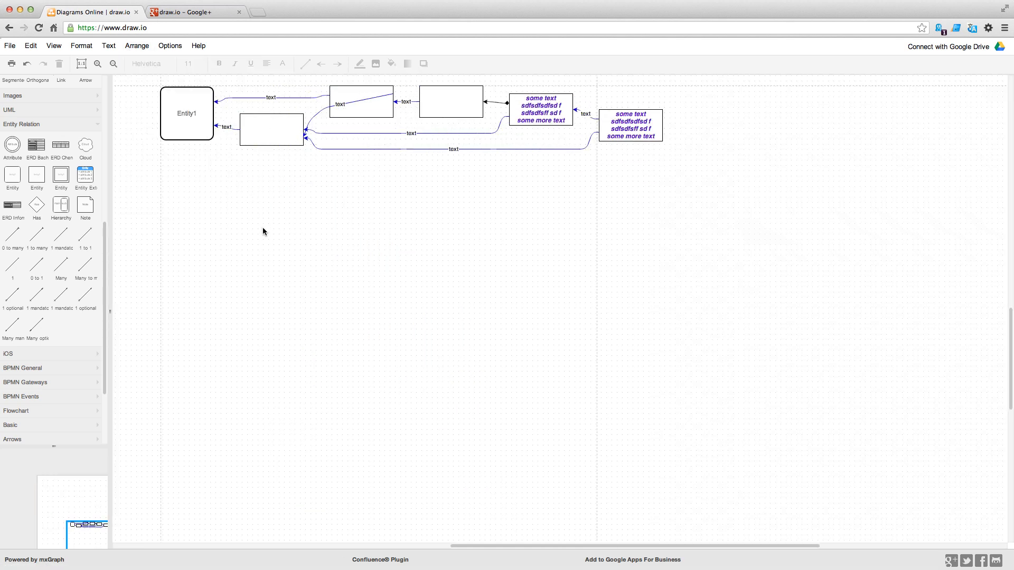
pyautogui.click(316, 115)
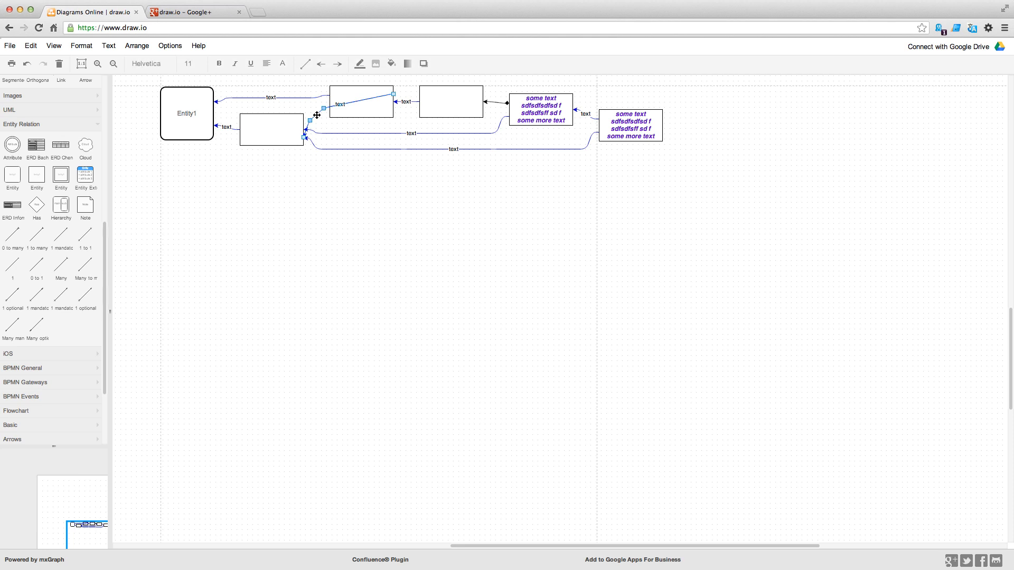
pyautogui.press('Delete')
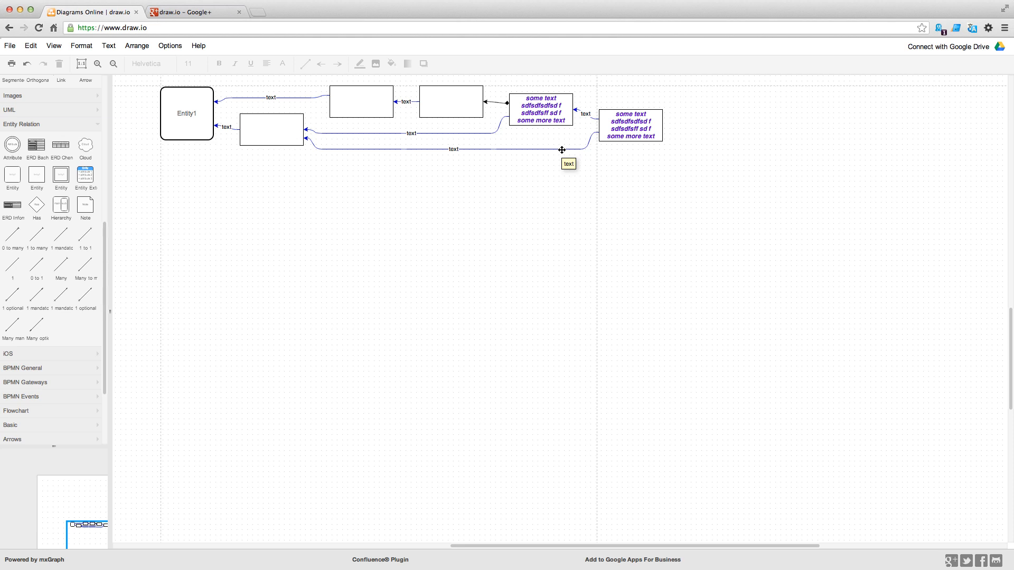
# Rearrange the whole diagram with the Vertical Flow layout
pyautogui.click(137, 46)
pyautogui.moveTo(172, 110)
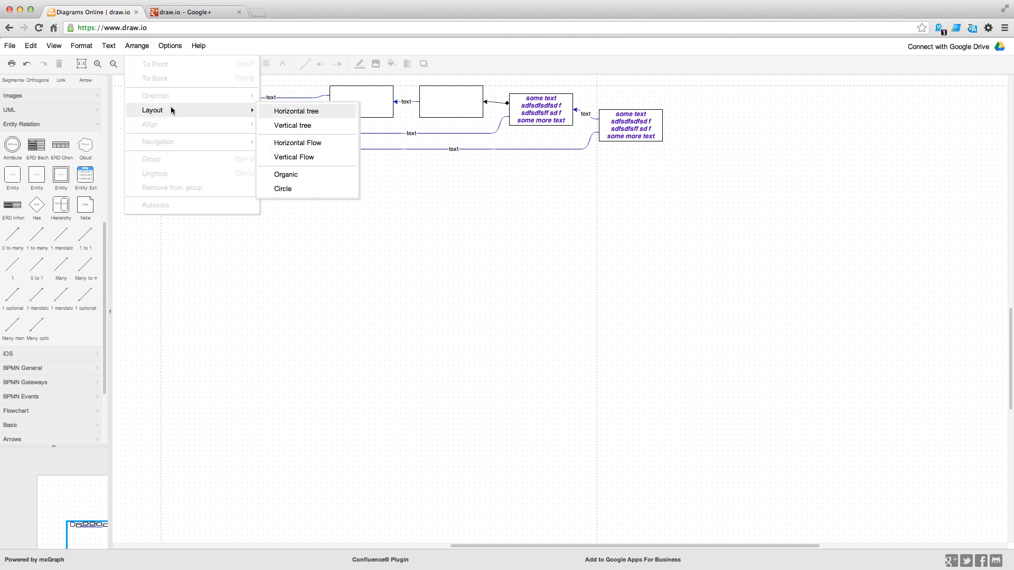
pyautogui.click(308, 157)
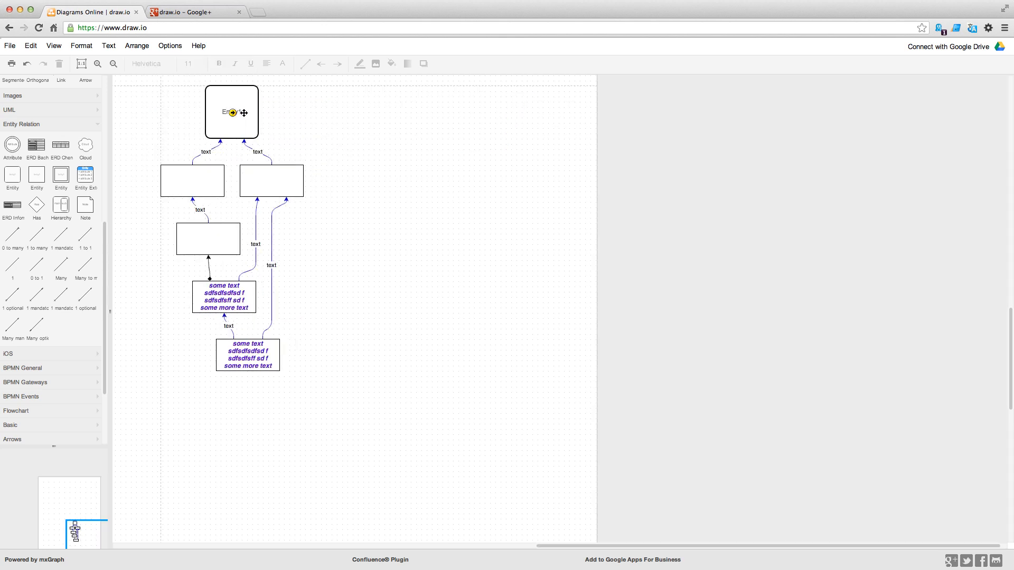
# Apply the Organic layout to the whole diagram and bring the rearranged shapes into view
pyautogui.click(137, 45)
pyautogui.moveTo(186, 110)
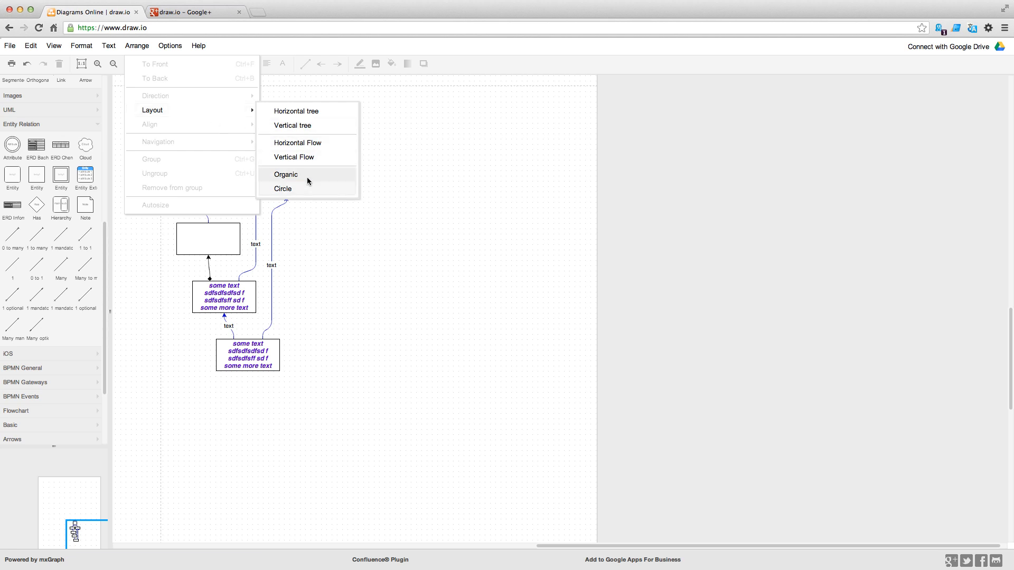
pyautogui.click(288, 175)
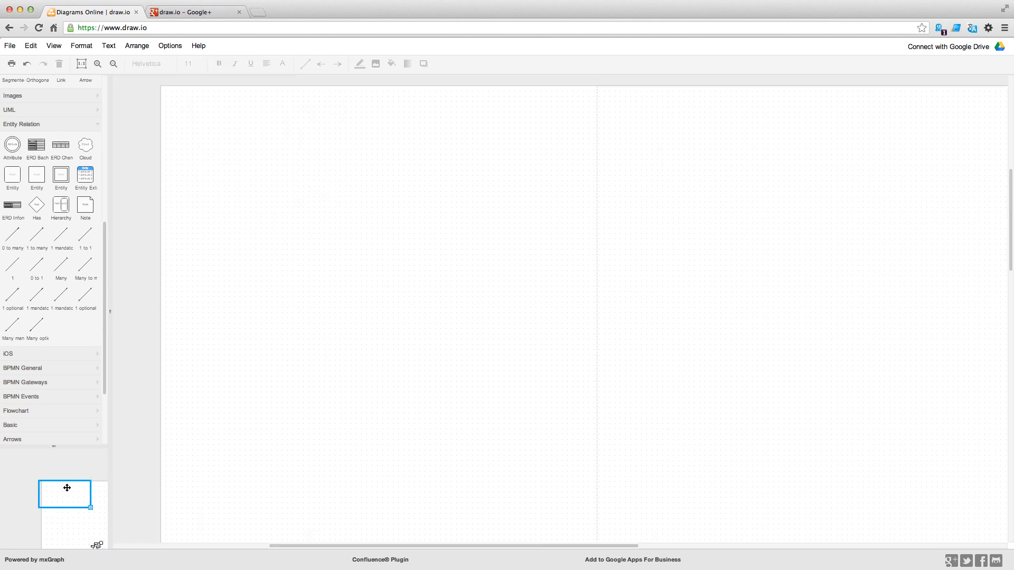
pyautogui.moveTo(67, 487); pyautogui.dragTo(96, 542)
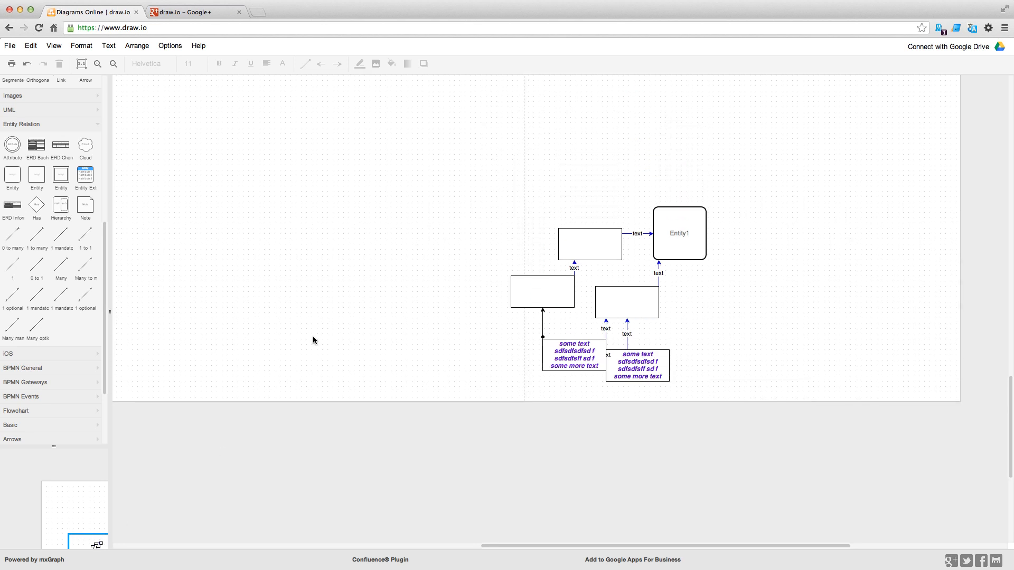
# Move the left violet-labelled rectangle further left so it no longer overlaps the other one, and clear the selection
pyautogui.click(583, 347)
pyautogui.moveTo(595, 351); pyautogui.dragTo(553, 351)
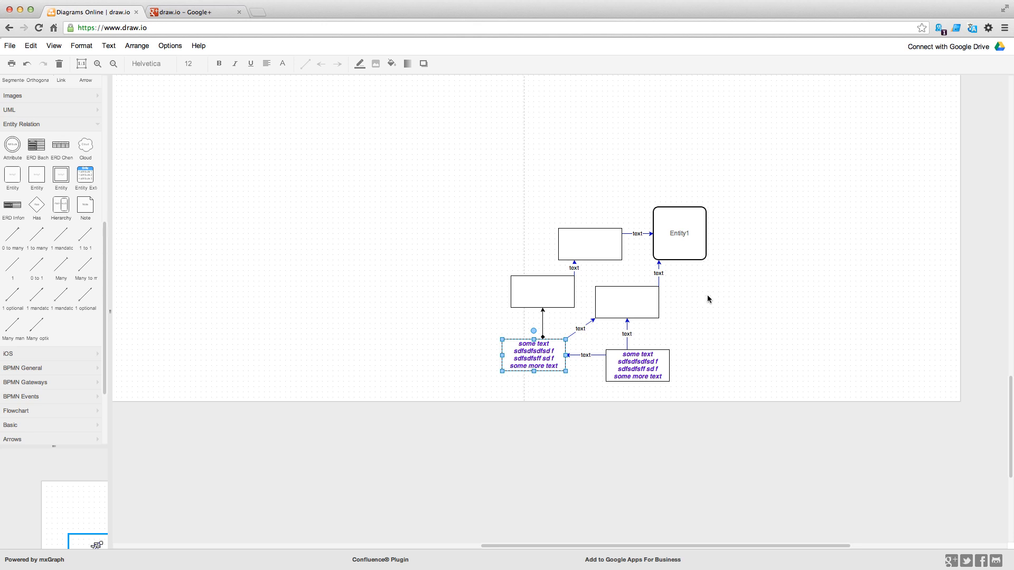
pyautogui.click(699, 326)
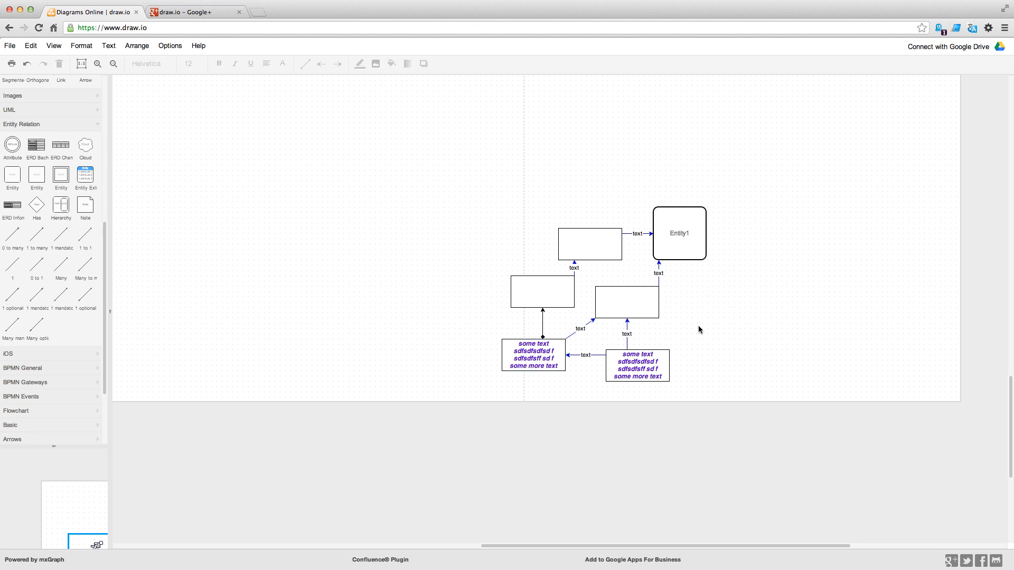
pyautogui.click(138, 46)
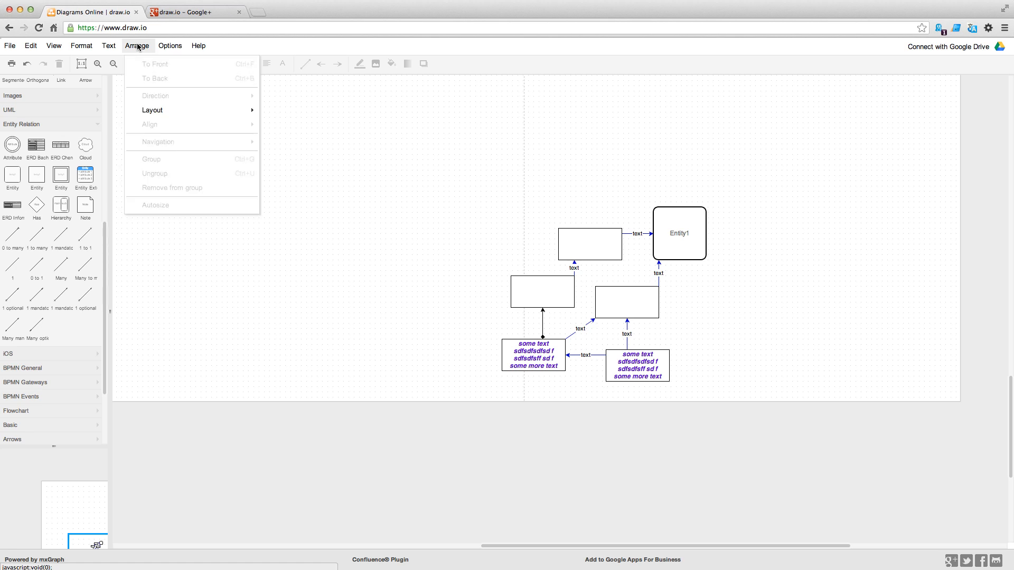
pyautogui.click(417, 232)
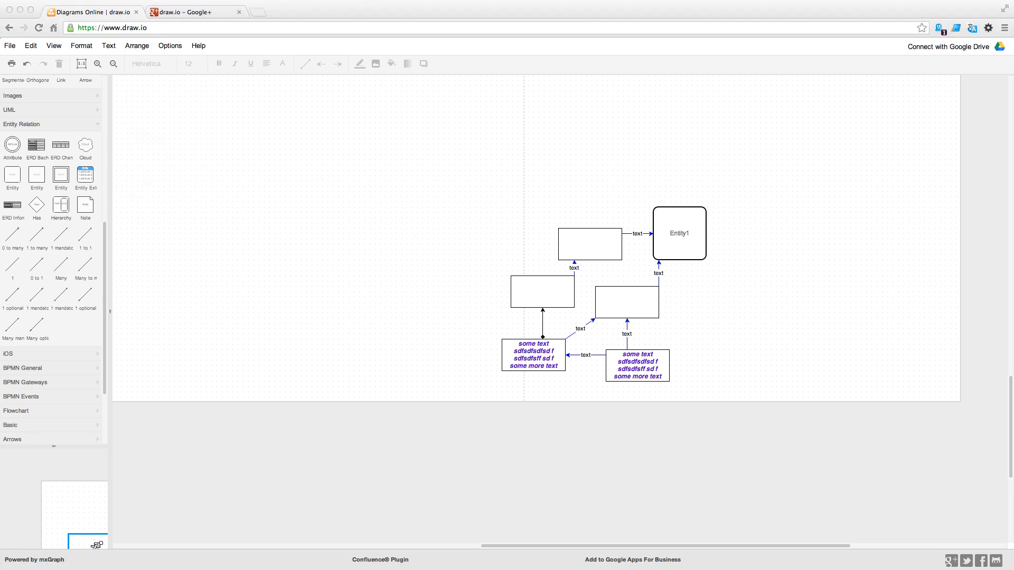
pyautogui.click(170, 46)
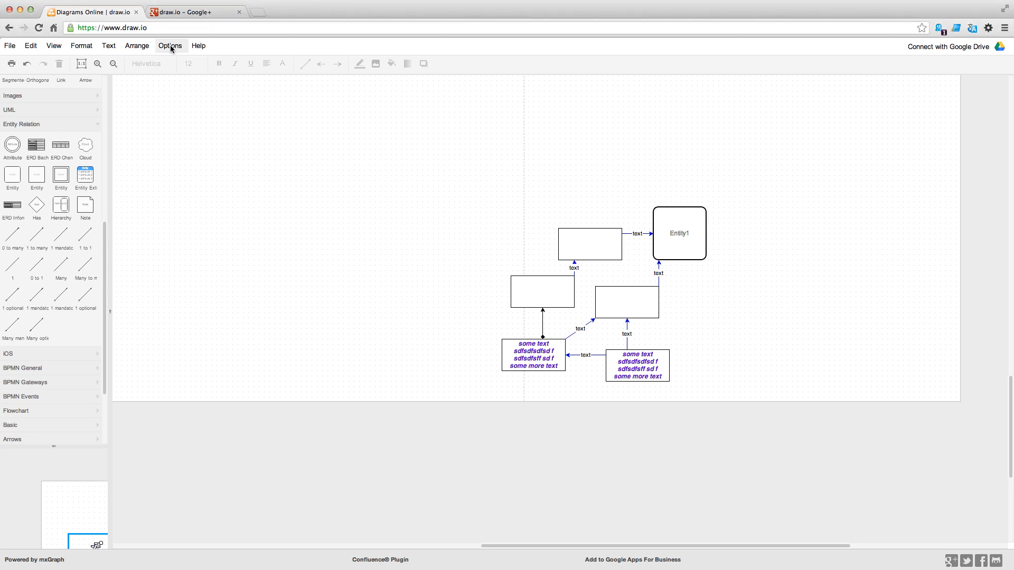
pyautogui.click(170, 47)
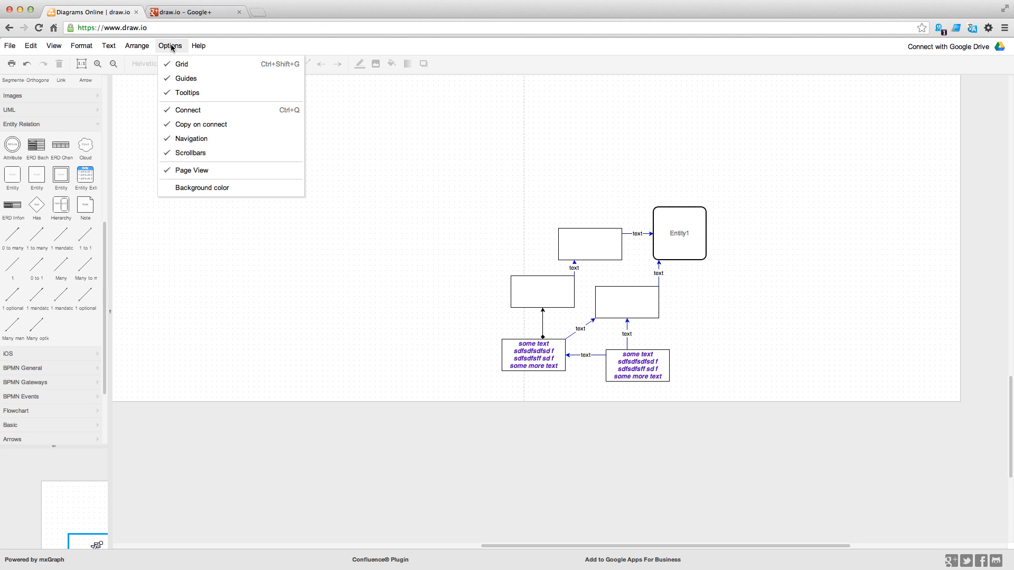
# Open the draw.io support site, look at its Forums and Solutions sections, and return to the diagram
pyautogui.moveTo(201, 47)
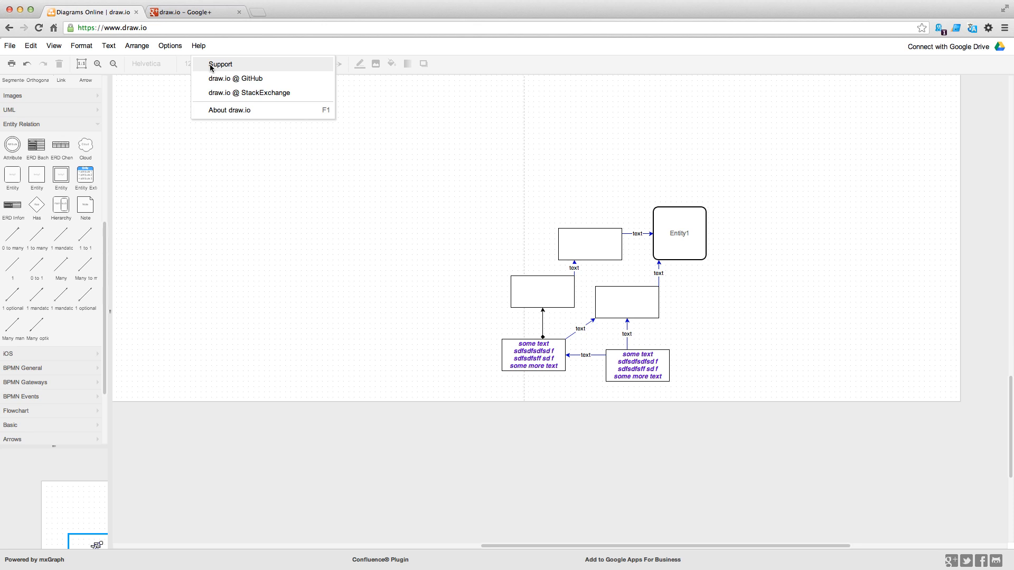
pyautogui.click(210, 65)
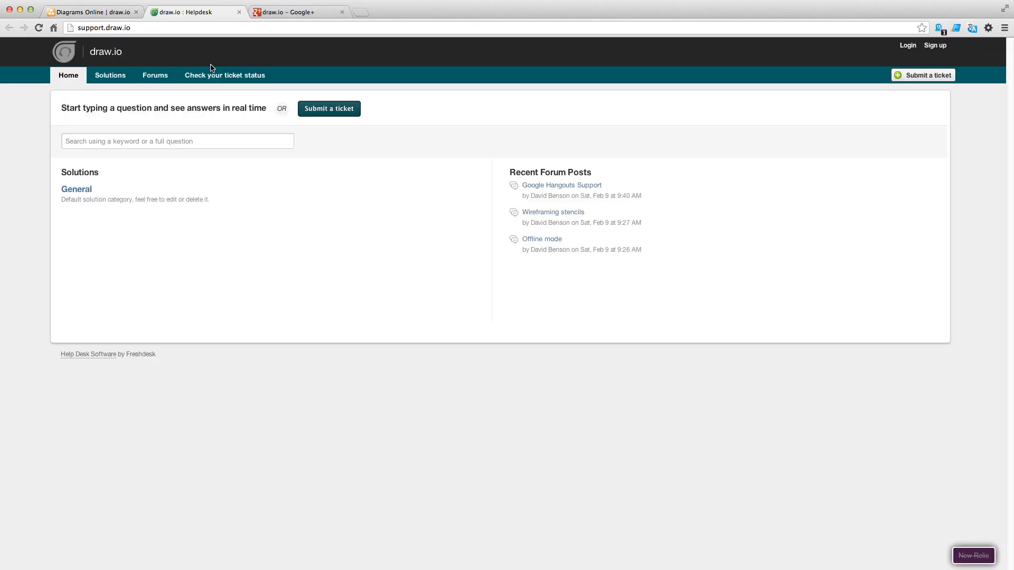
pyautogui.click(158, 77)
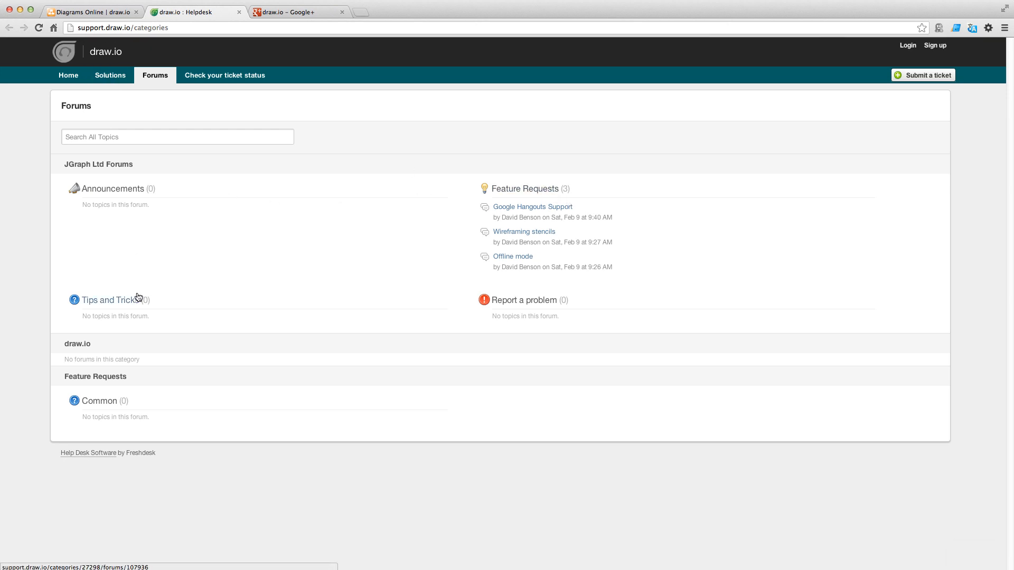
pyautogui.click(107, 77)
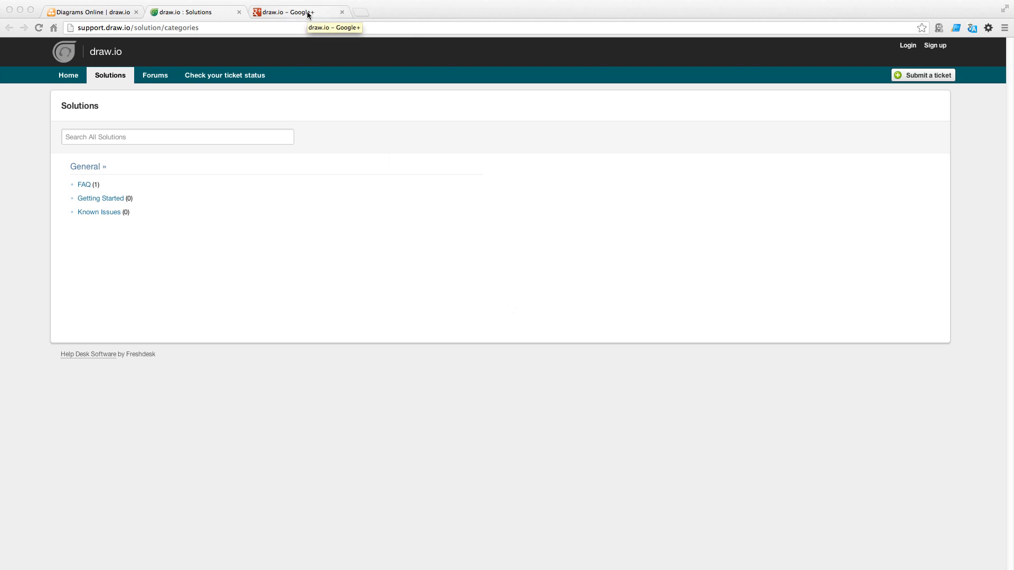
pyautogui.click(124, 12)
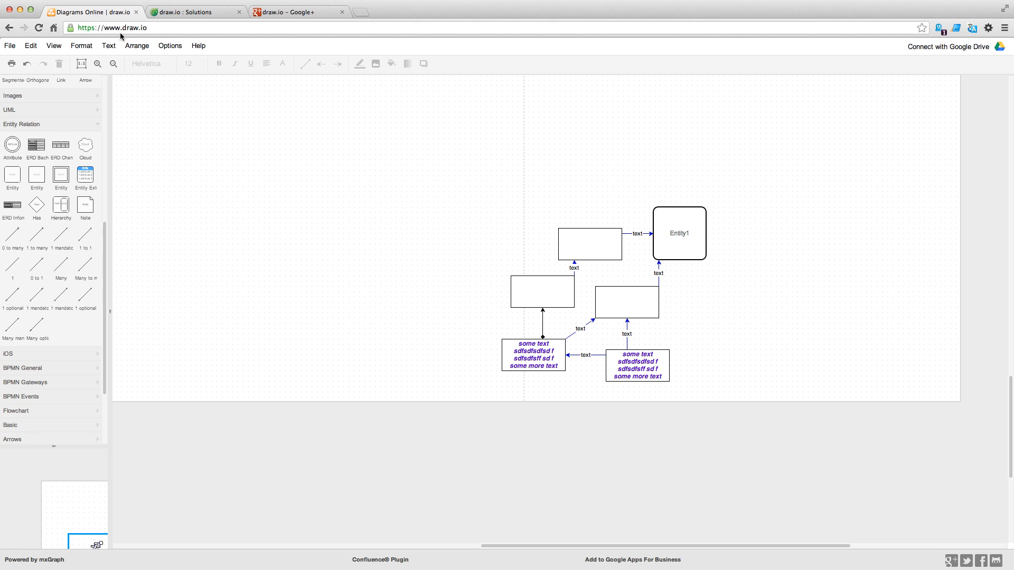
# View the draw.io Google+ page and the draw.io Google+ community, and return to the diagram
pyautogui.click(951, 562)
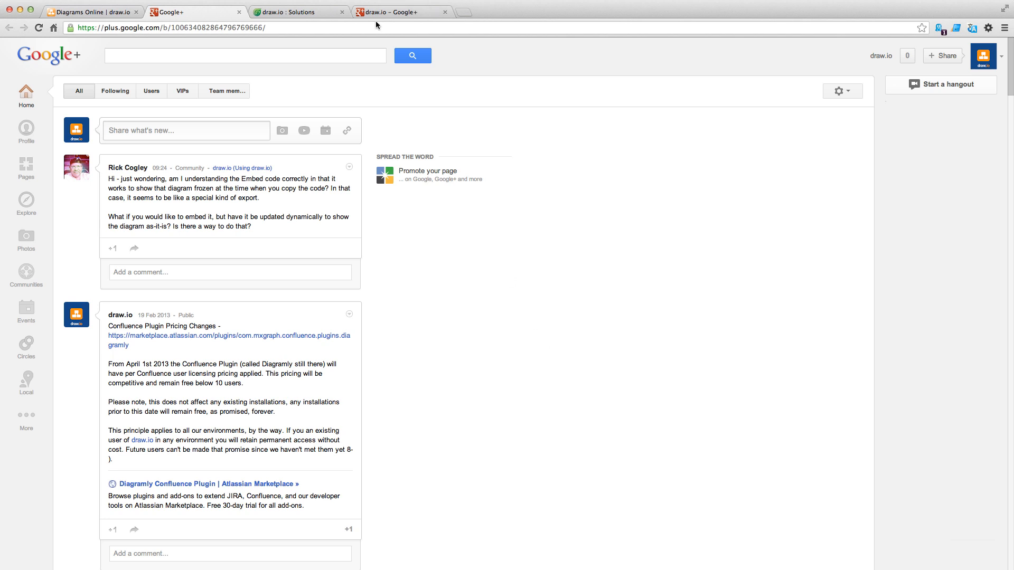
pyautogui.press('super+4')
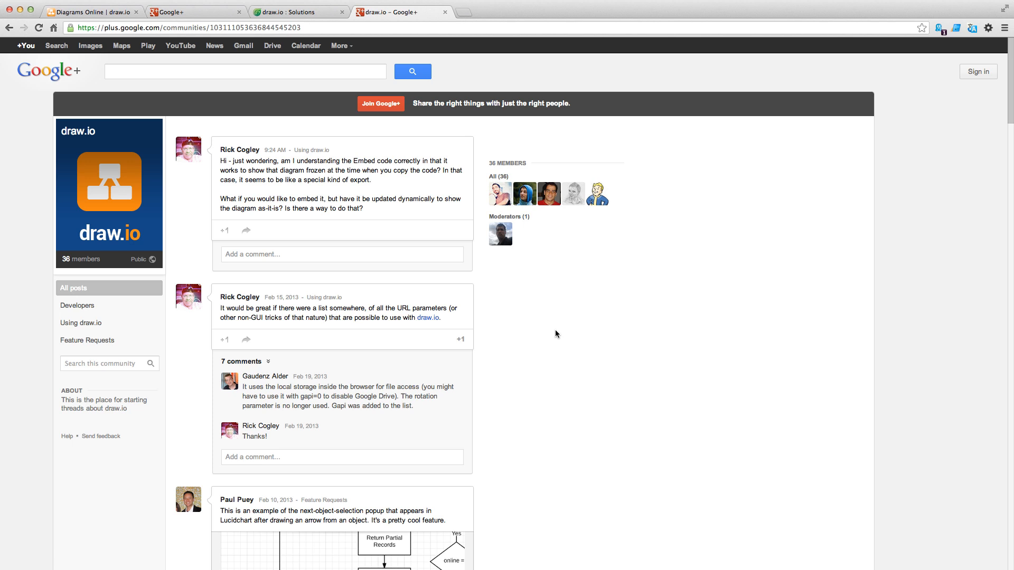
pyautogui.click(105, 12)
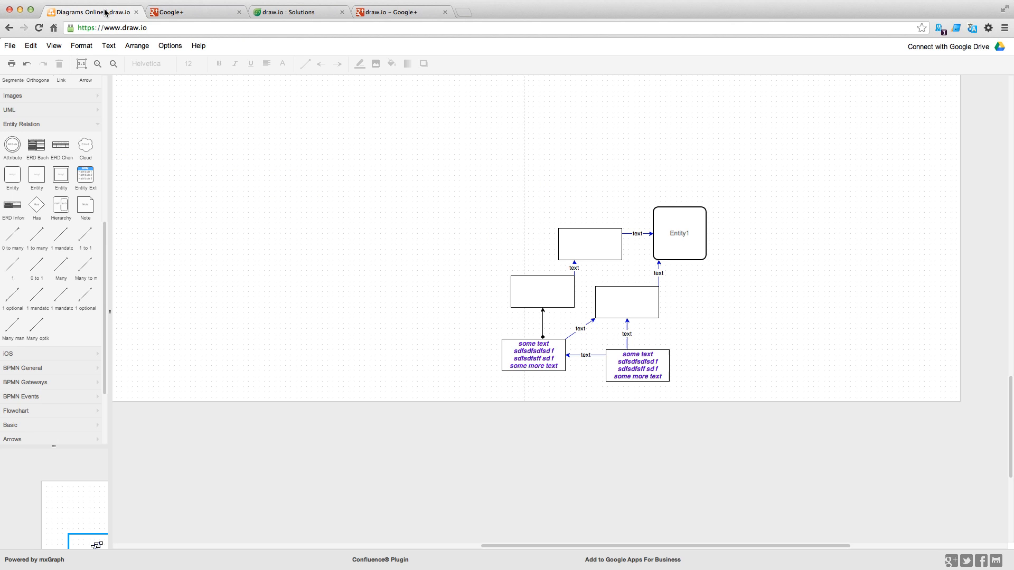
# Open the draw.io GitHub repository from the help resources to view it, and return to the diagram
pyautogui.click(199, 46)
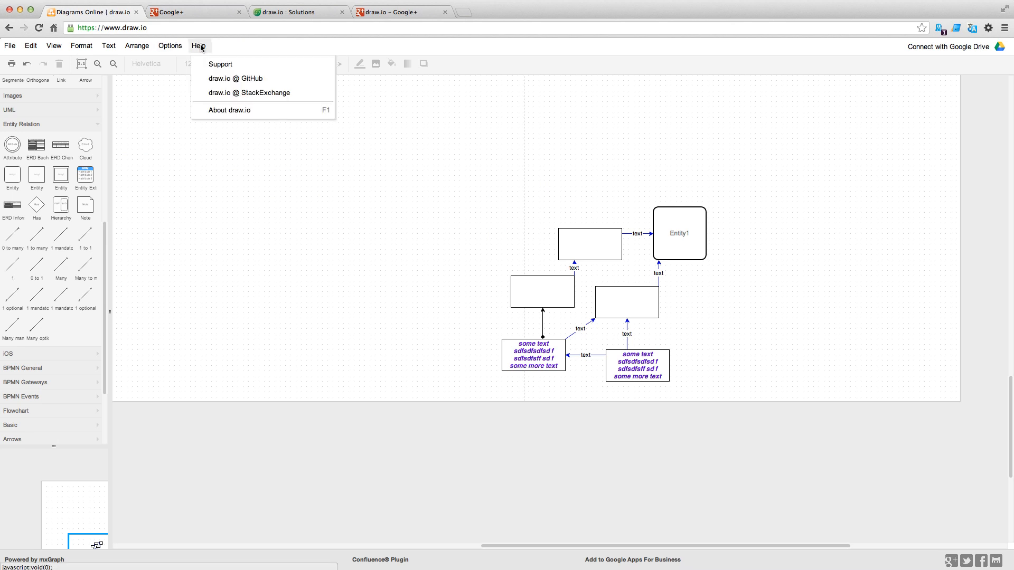
pyautogui.click(217, 79)
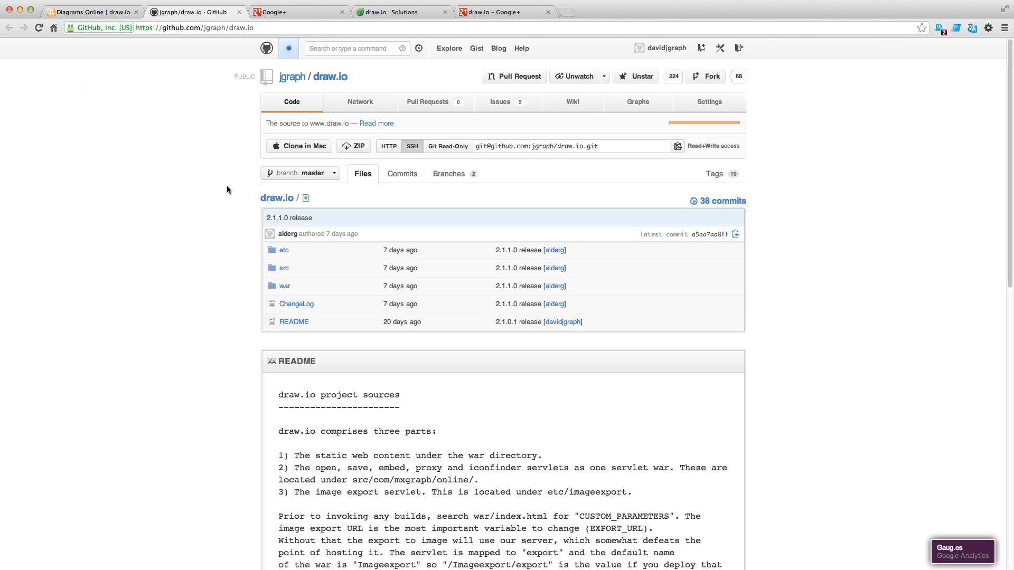
pyautogui.click(100, 15)
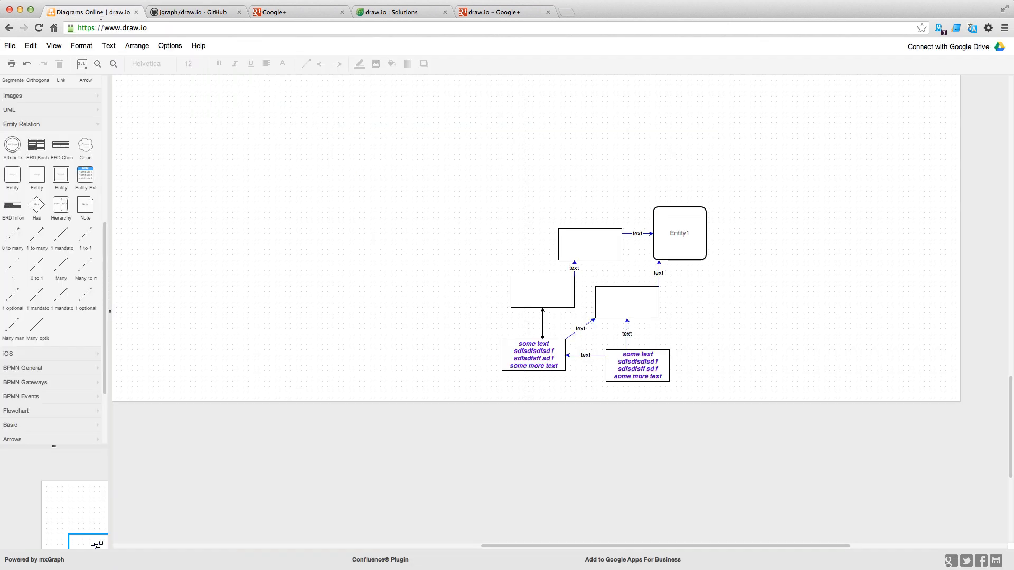
# Open the draw.io questions on StackExchange from the help resources, look through them, and return to the diagram
pyautogui.click(197, 46)
pyautogui.click(219, 95)
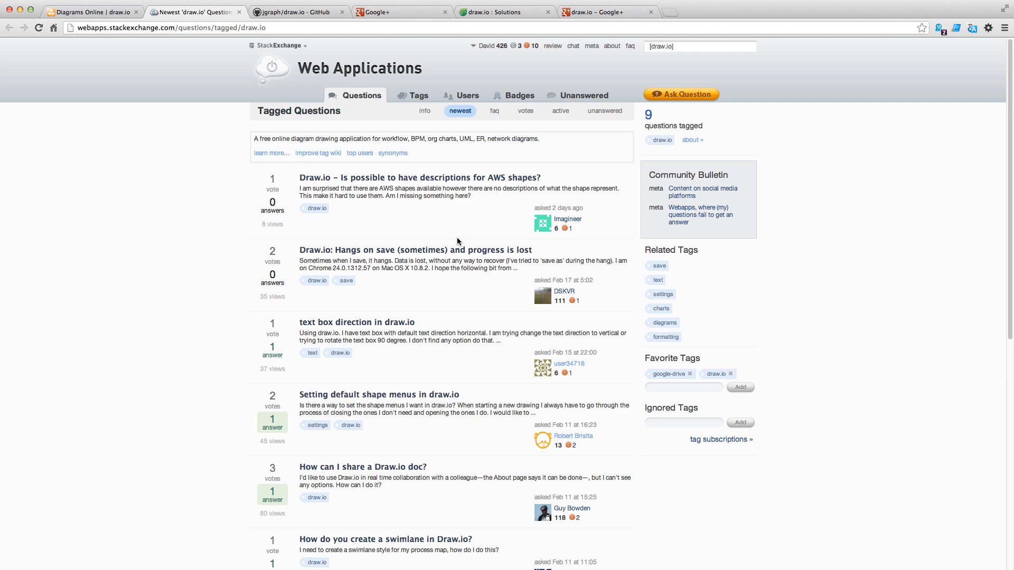
pyautogui.click(85, 11)
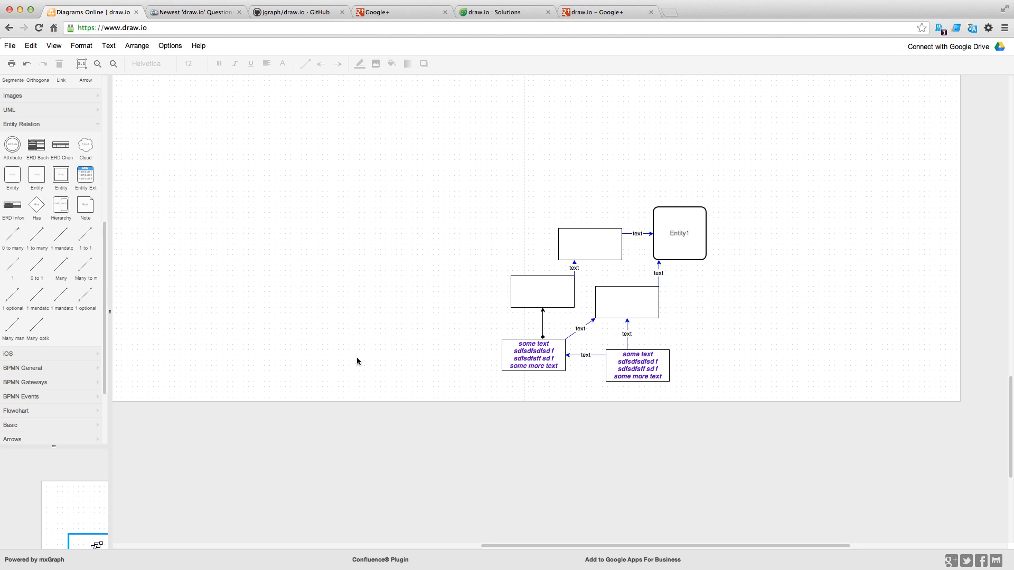
# View the Confluence plugin's Atlassian Marketplace page and the Google Apps Marketplace listing for draw.io, and return to the diagram
pyautogui.click(378, 559)
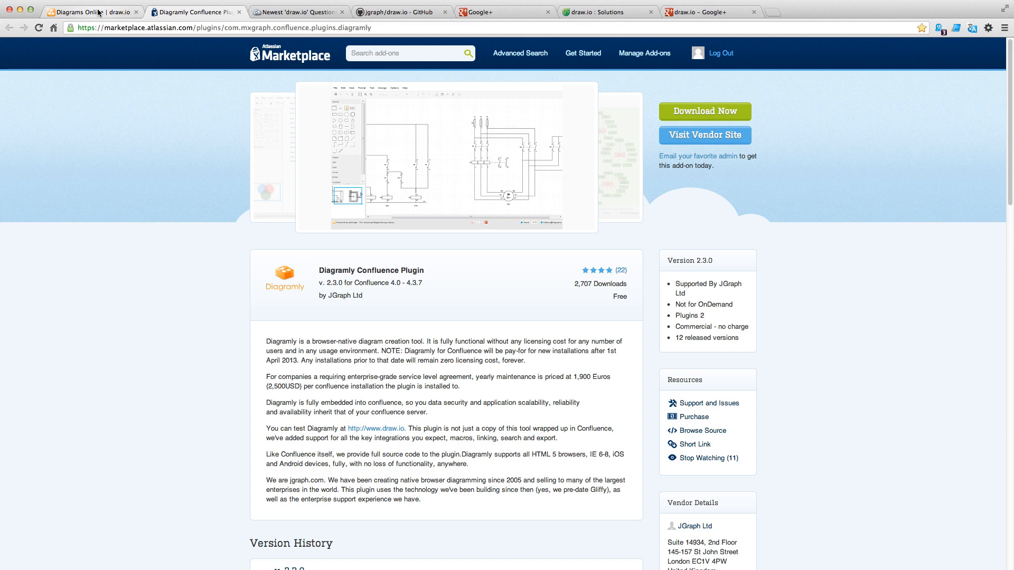
pyautogui.click(99, 11)
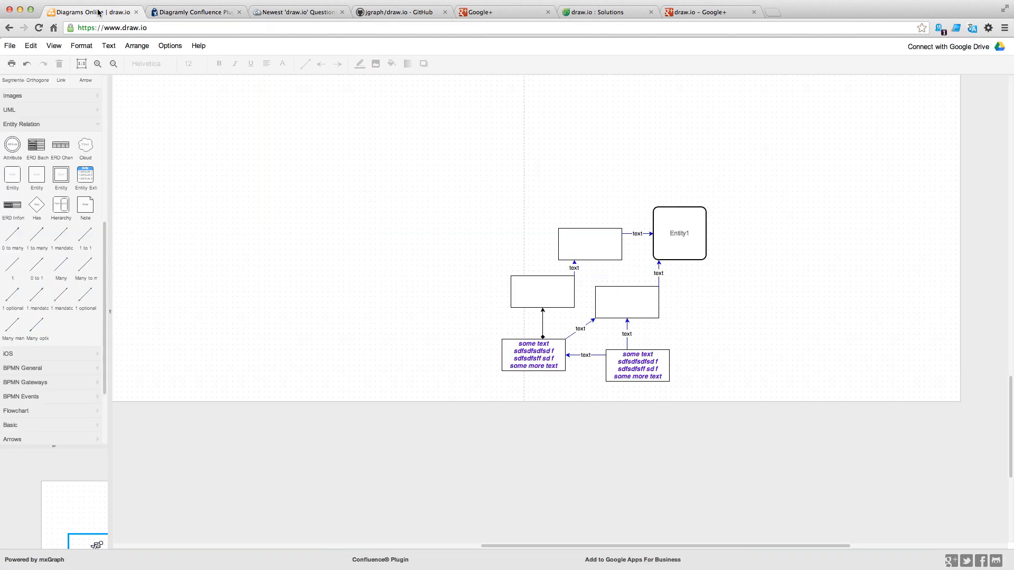
pyautogui.click(641, 563)
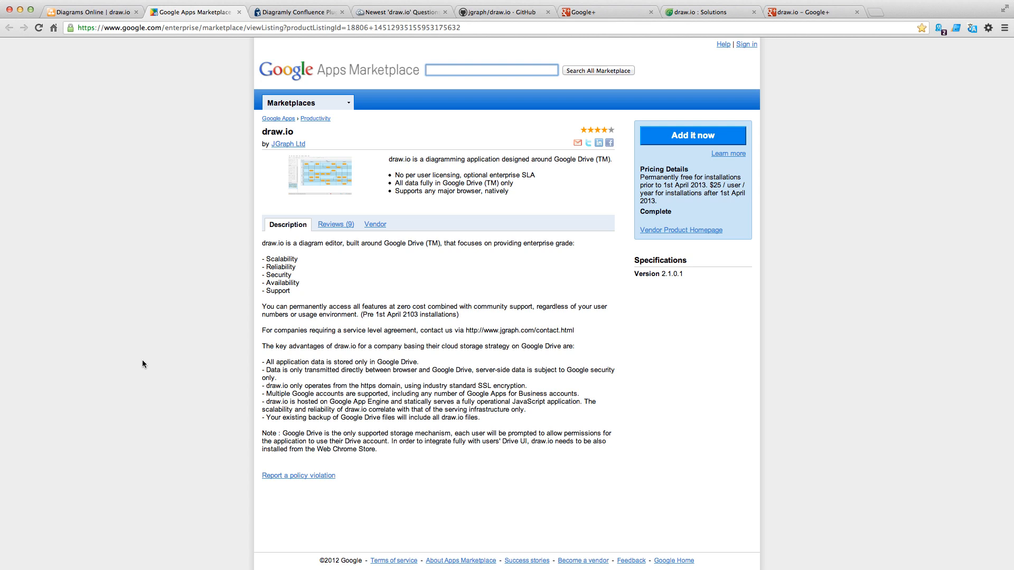
pyautogui.click(90, 12)
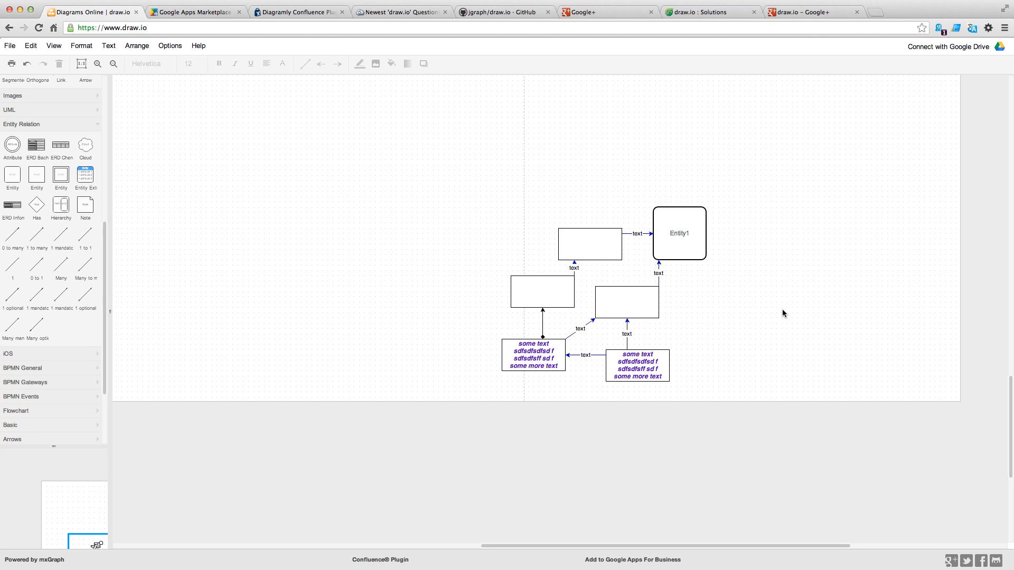
# View the dialogs for opening an XML file and for saving under a new filename, cancelling both
pyautogui.click(9, 47)
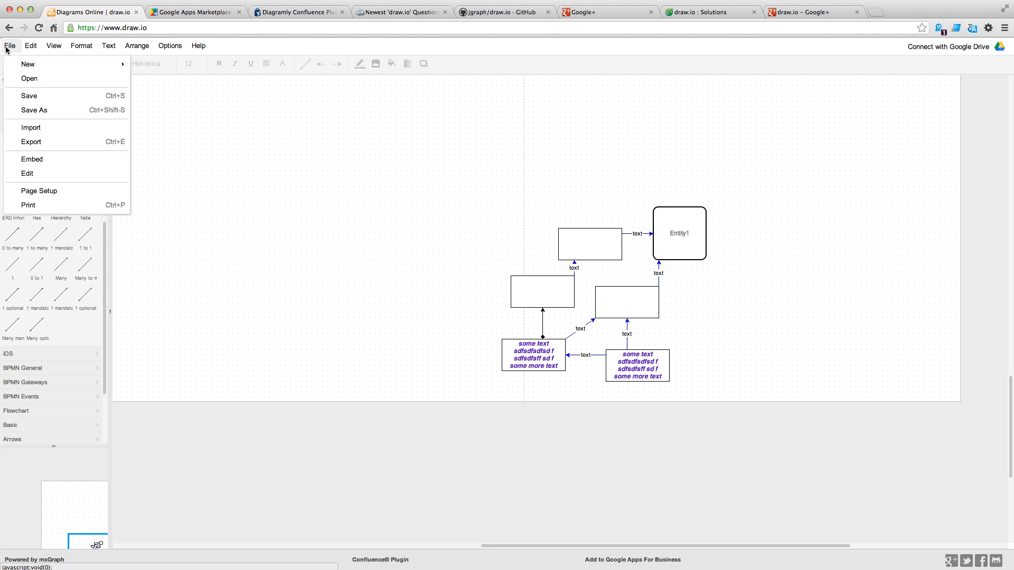
pyautogui.click(36, 80)
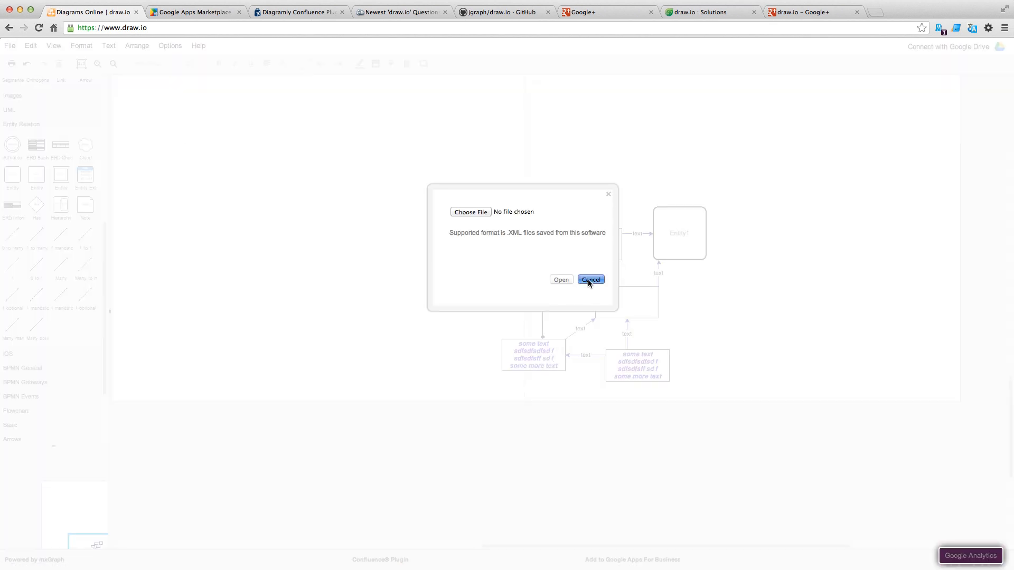
pyautogui.click(588, 280)
pyautogui.click(10, 45)
pyautogui.click(43, 108)
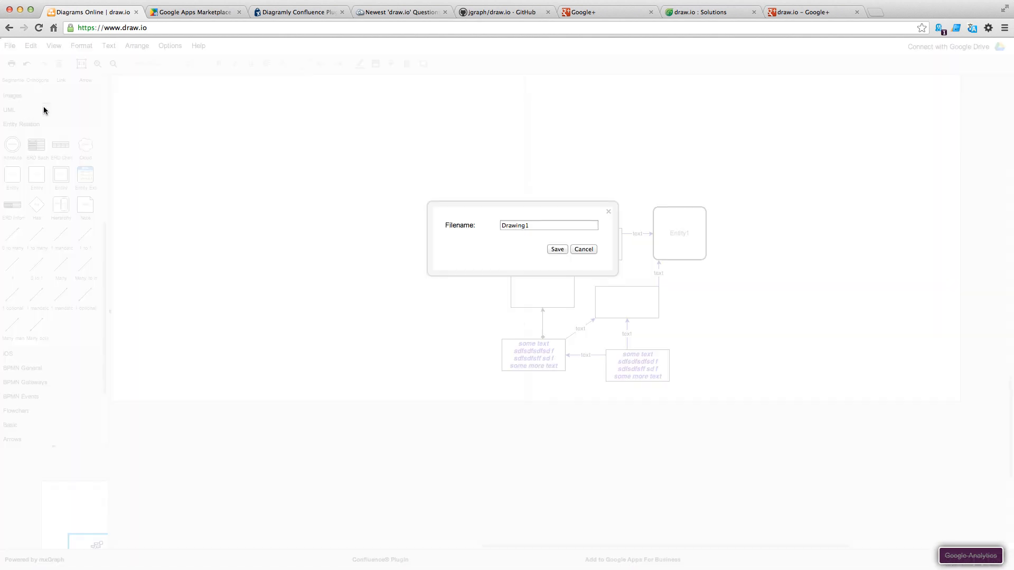
pyautogui.click(584, 250)
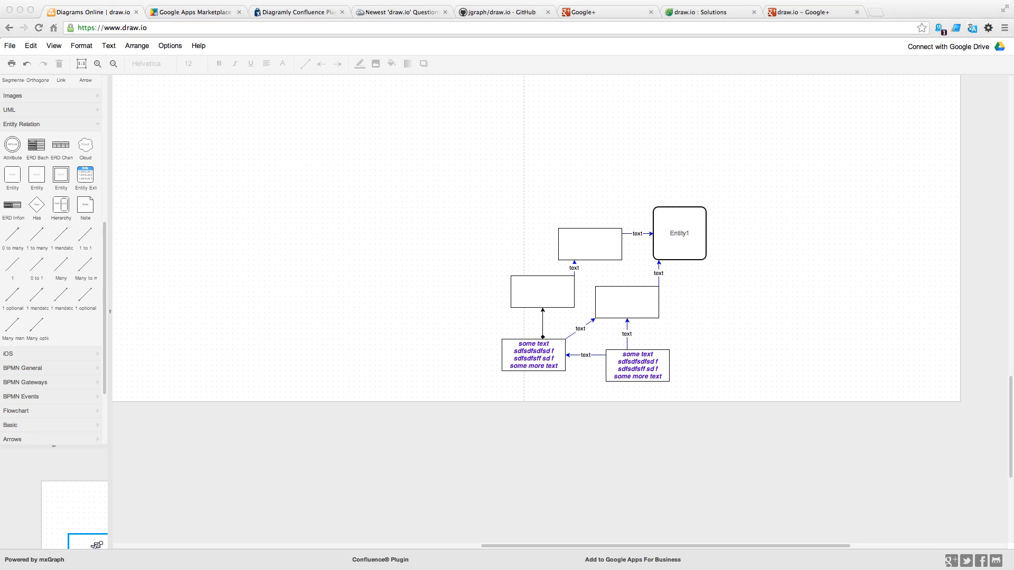
# Open the diagram's XML source, select all of it, check the choices for where to load it, and close the dialog
pyautogui.click(10, 45)
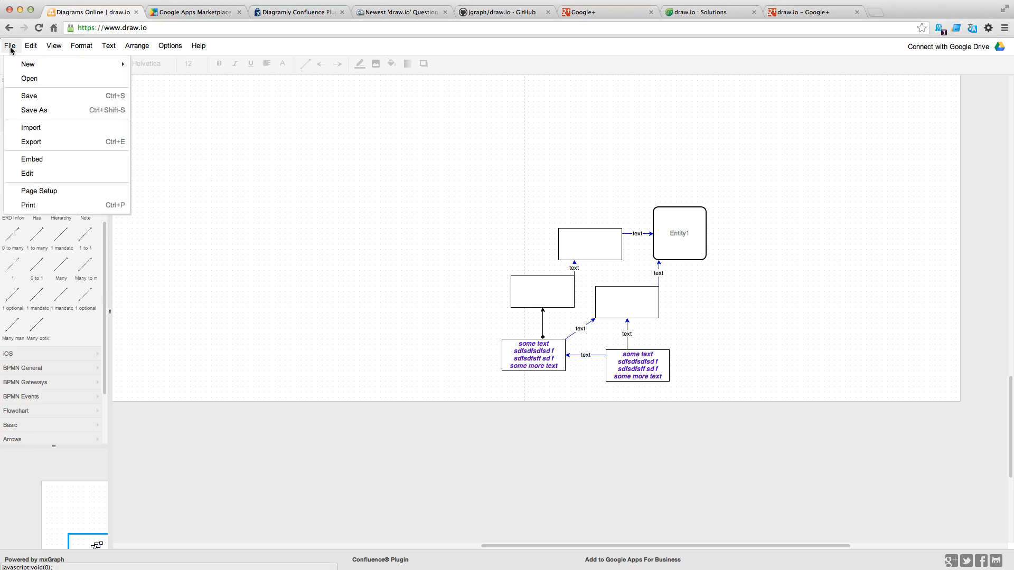
pyautogui.click(37, 173)
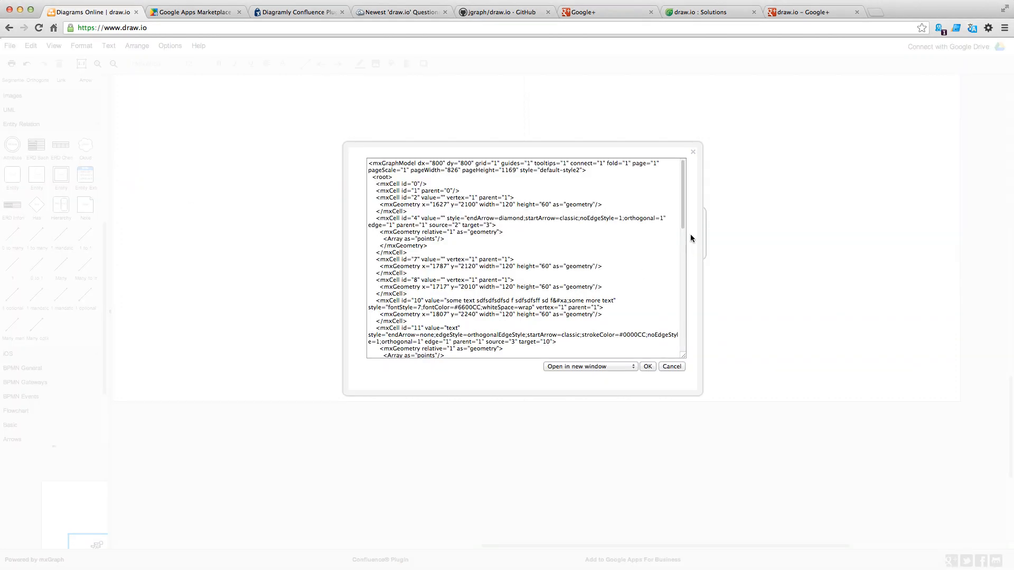
pyautogui.moveTo(683, 214); pyautogui.dragTo(673, 155)
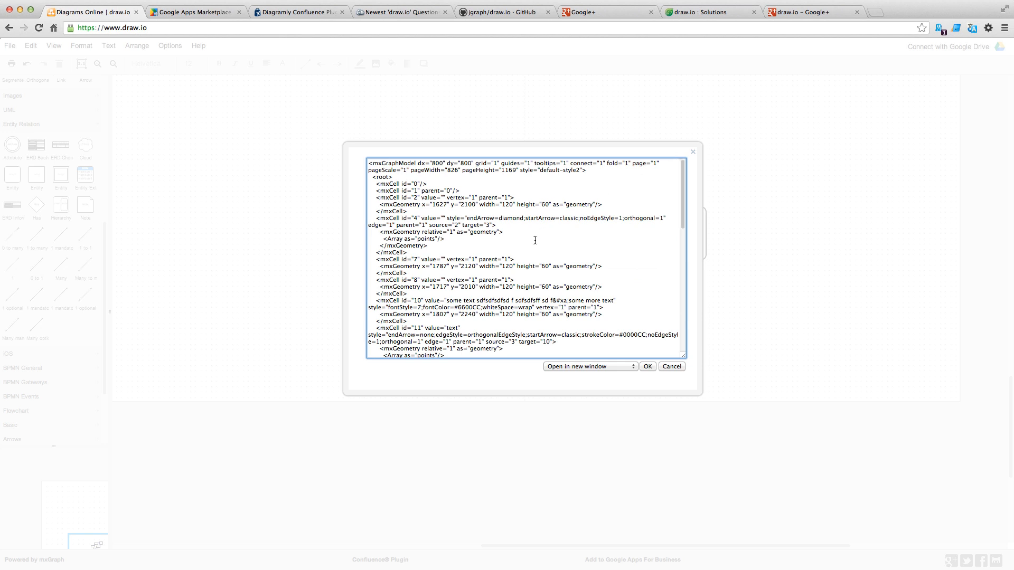
pyautogui.click(459, 252)
pyautogui.press('super+a')
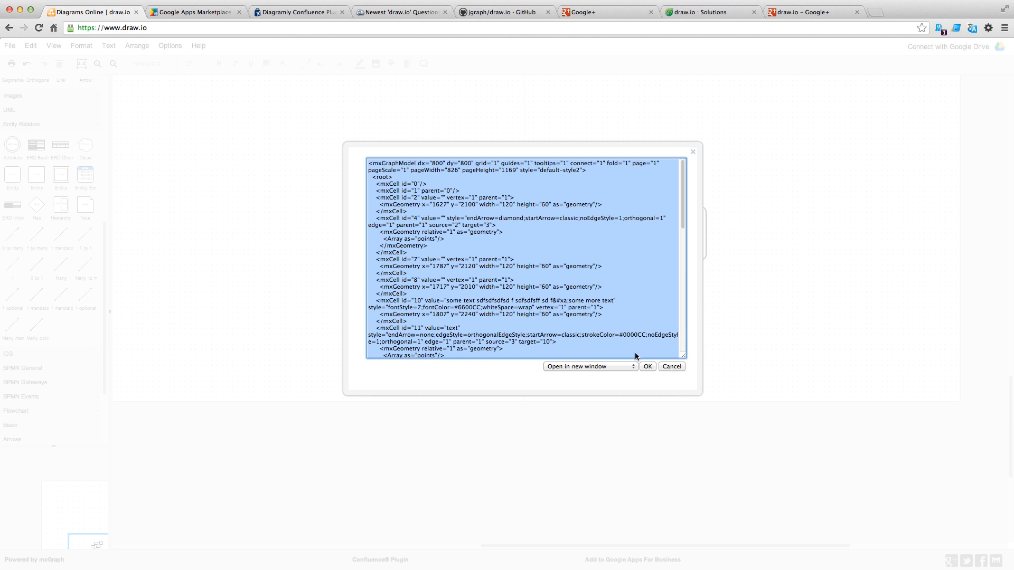
pyautogui.click(616, 369)
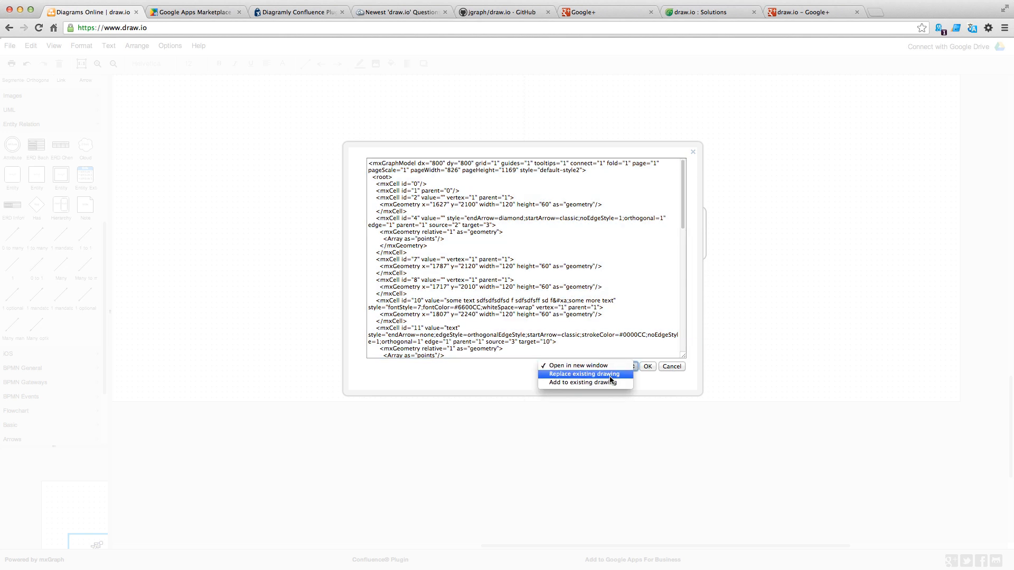
pyautogui.click(632, 335)
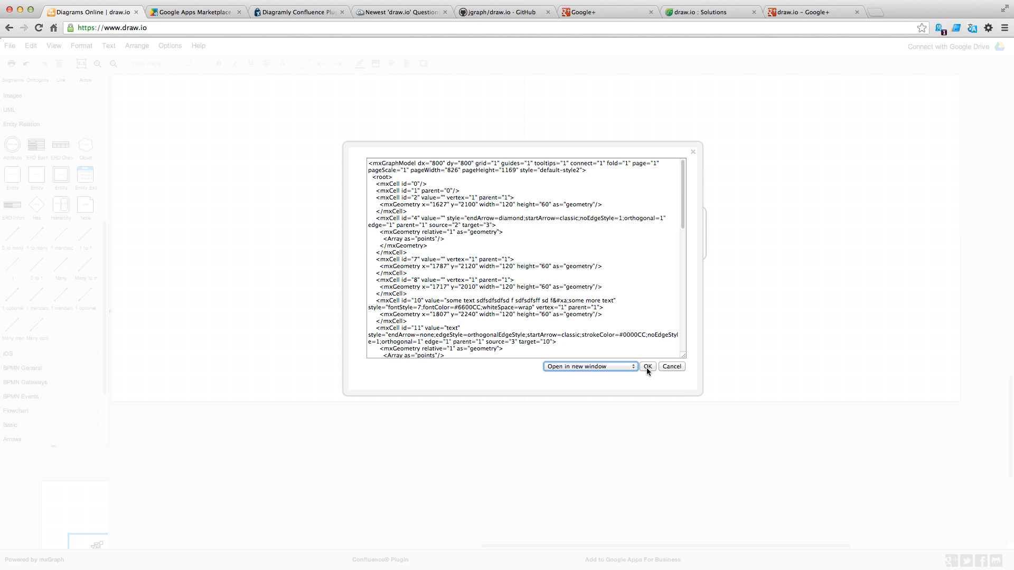
pyautogui.click(647, 367)
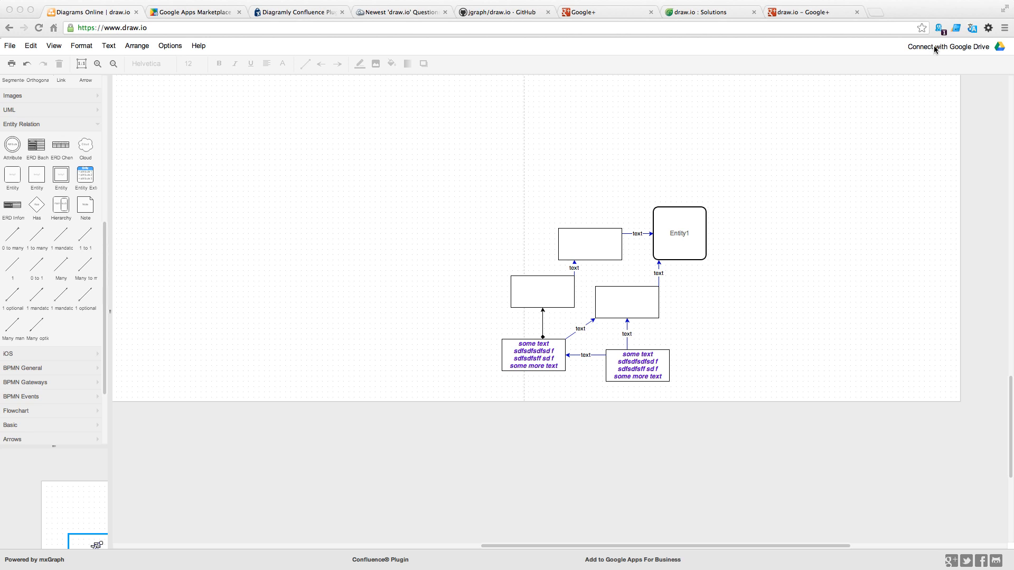
# Connect the editor with Google Drive and allow draw.io the requested account access
pyautogui.click(934, 46)
pyautogui.click(933, 46)
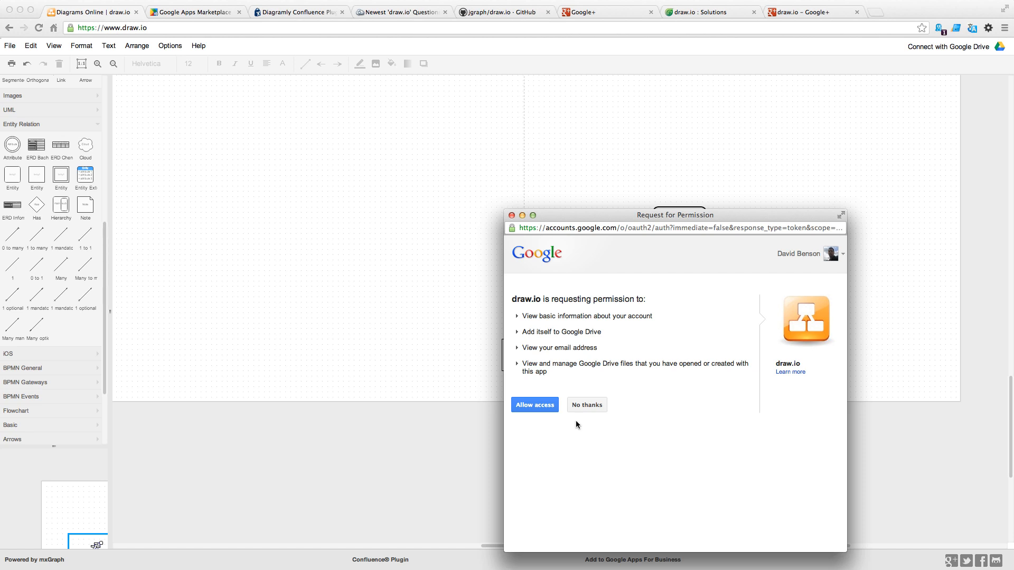
pyautogui.click(530, 405)
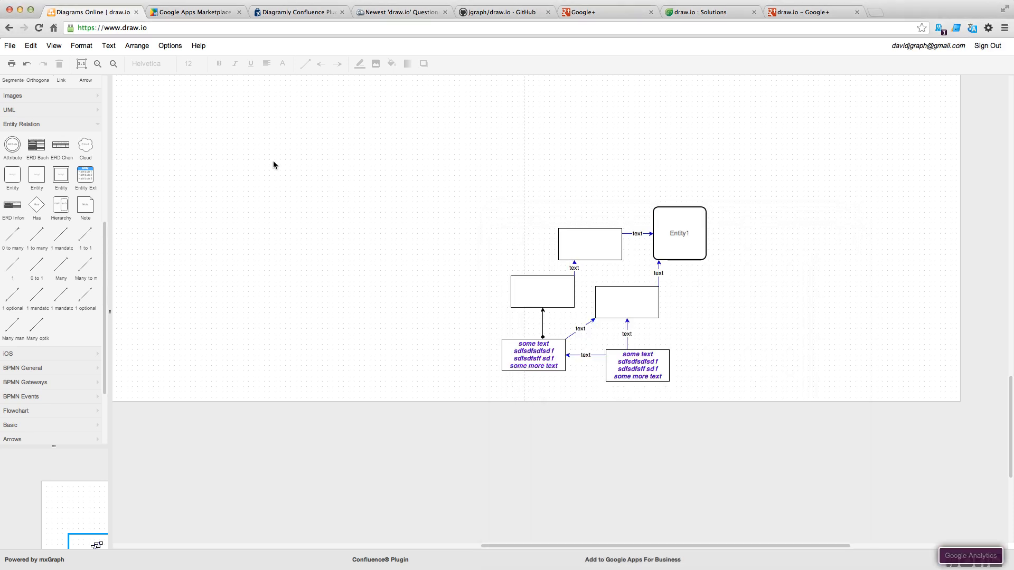
# View the Save As dialog with Google Drive connected, and close it without saving
pyautogui.click(10, 46)
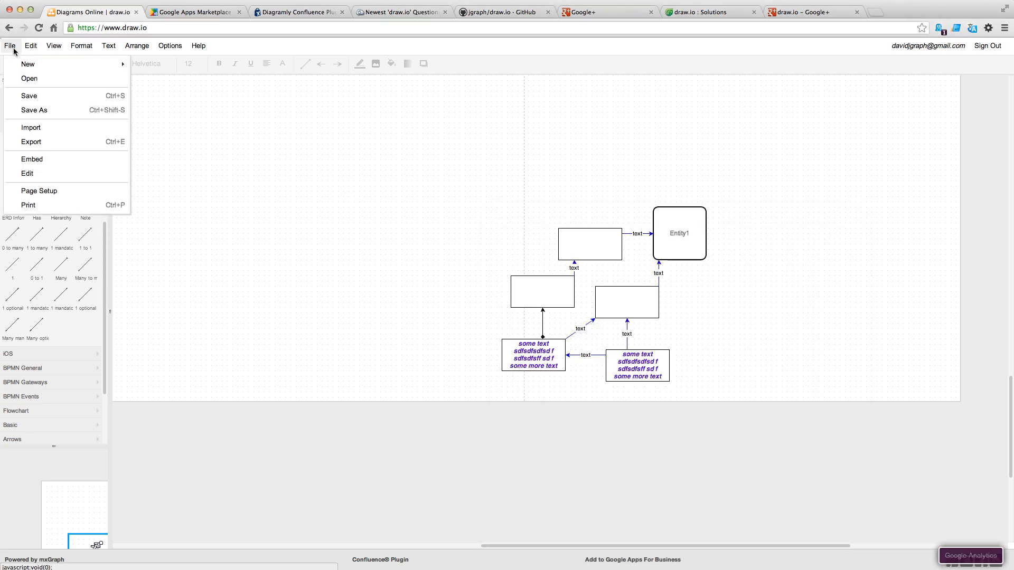
pyautogui.click(34, 112)
pyautogui.click(583, 249)
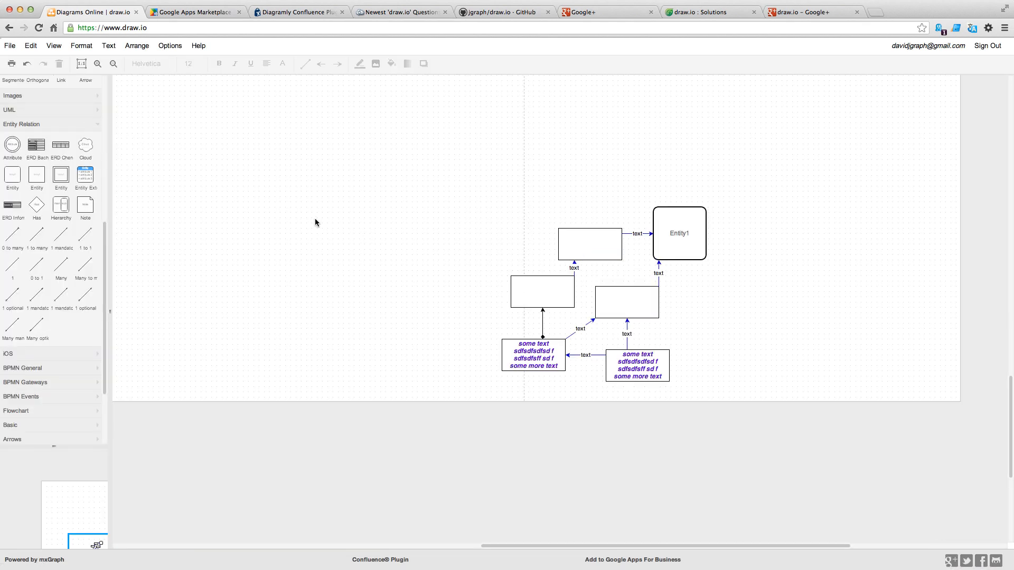
# Look through the Google Drive files offered for opening, and cancel without selecting one
pyautogui.click(10, 46)
pyautogui.click(22, 79)
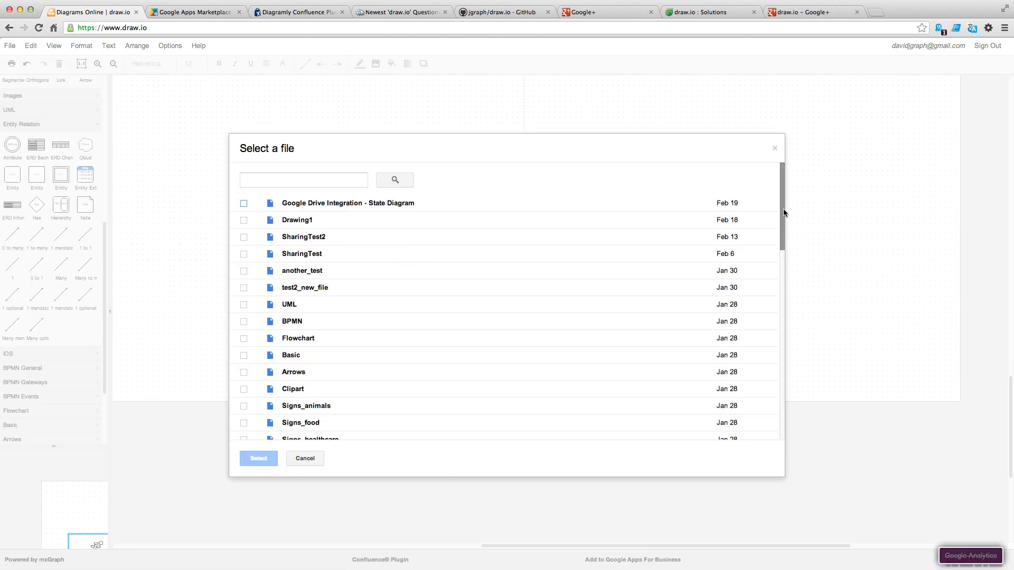
pyautogui.moveTo(784, 212)
pyautogui.mouseDown()
pyautogui.moveTo(783, 253)
pyautogui.moveTo(783, 210)
pyautogui.mouseUp()
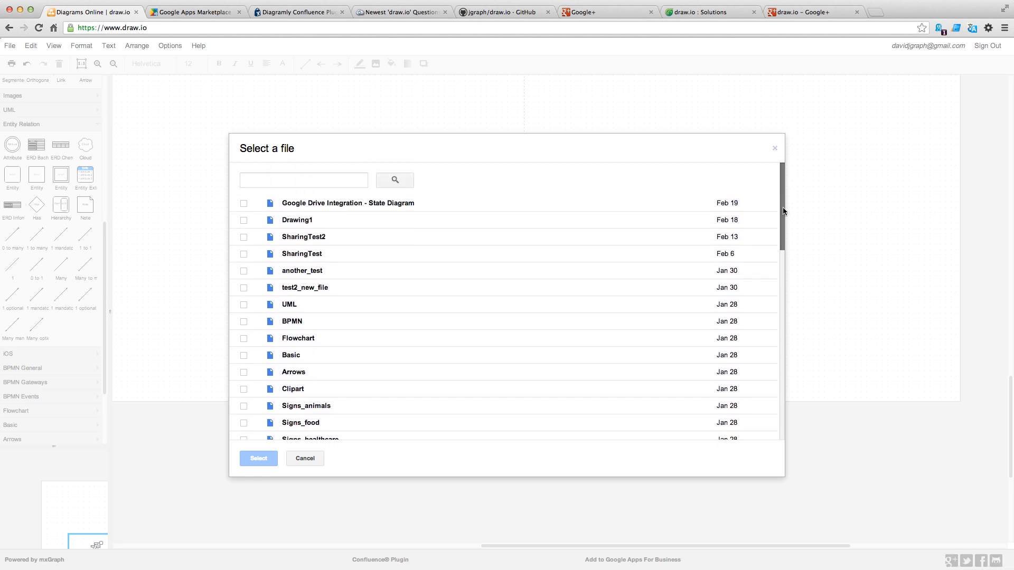
pyautogui.click(305, 459)
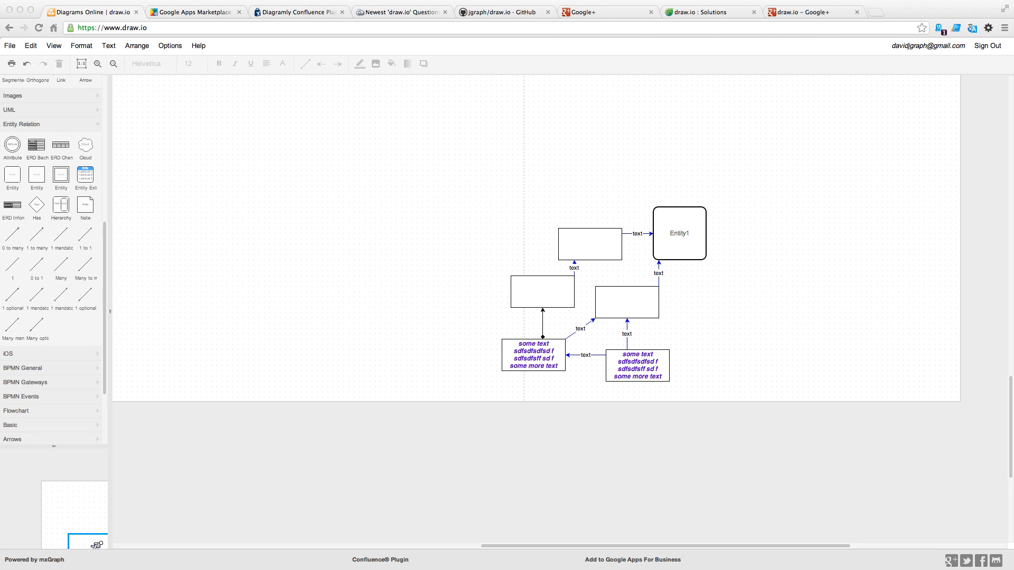
pyautogui.click(815, 172)
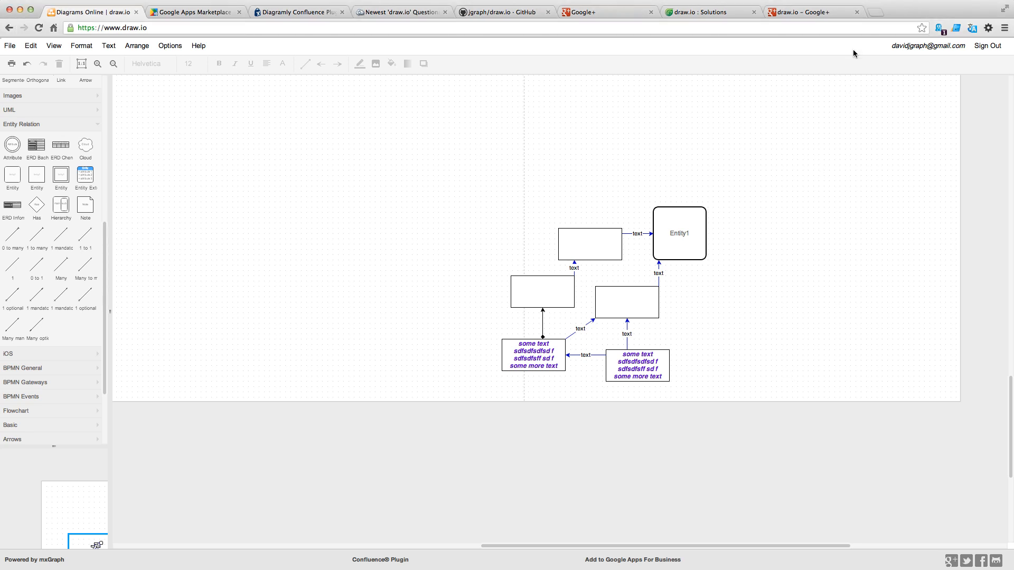
# Search the web for "chrome webstore draw.io" in a new tab and open the draw.io (Diagramly) Chrome Web Store page
pyautogui.click(876, 14)
pyautogui.write('chrome ')
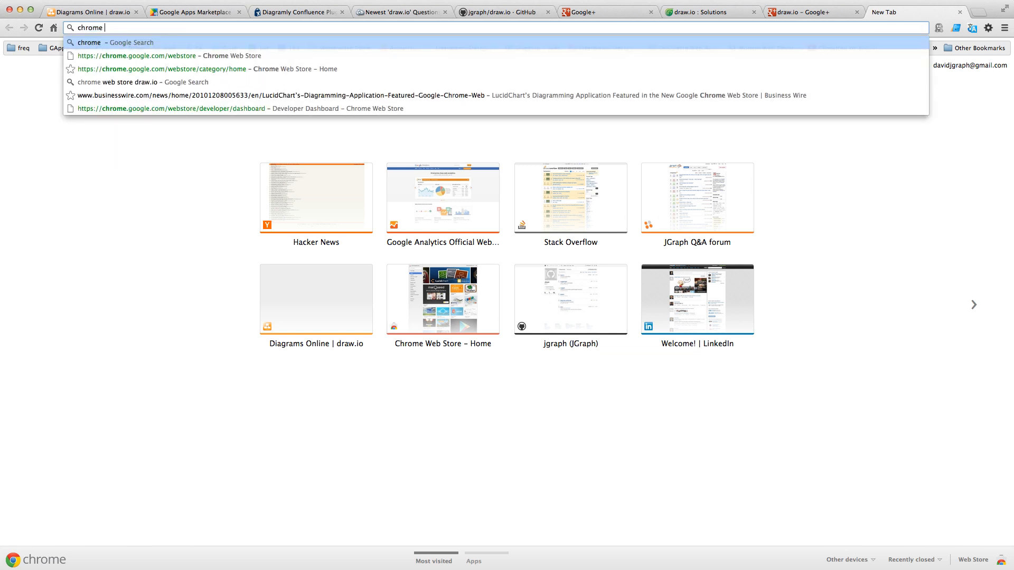
pyautogui.write('webstore ')
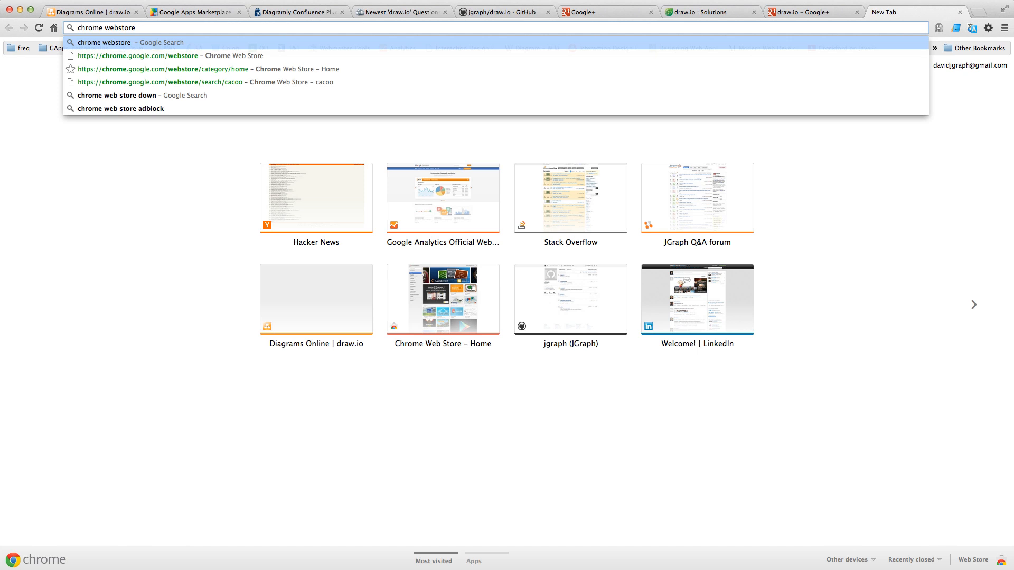
pyautogui.write('draw.io')
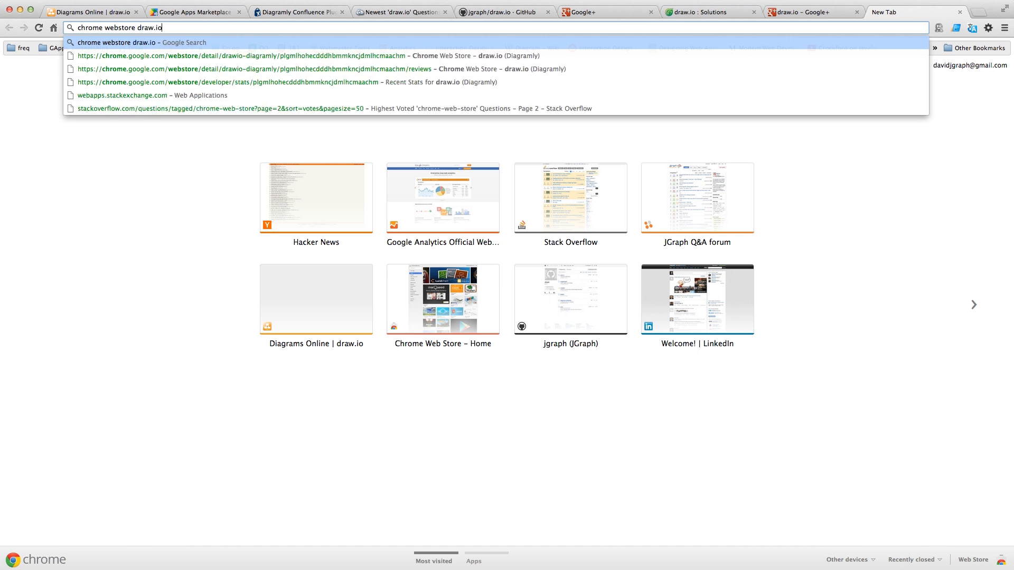
pyautogui.press('Return')
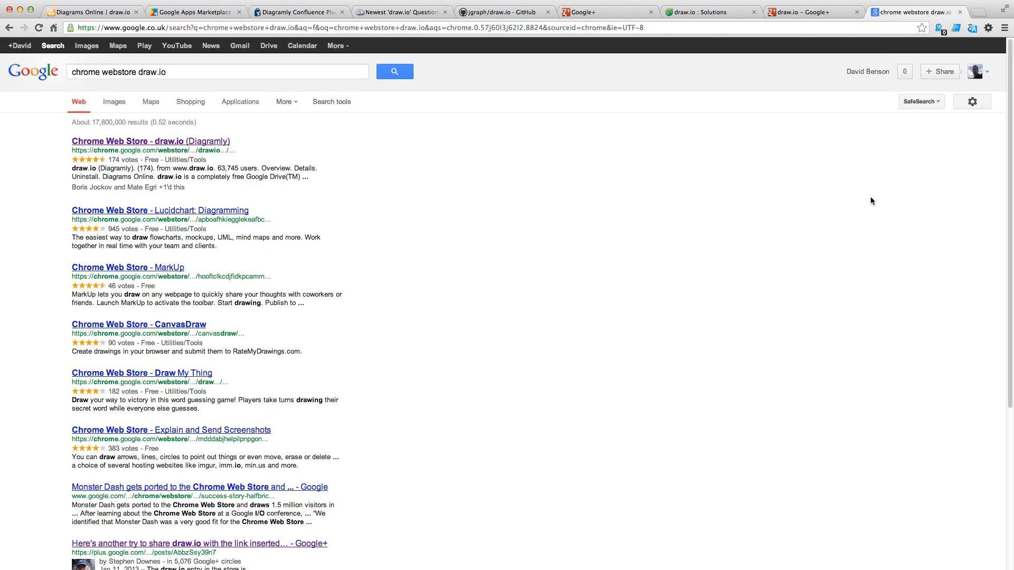
pyautogui.click(197, 141)
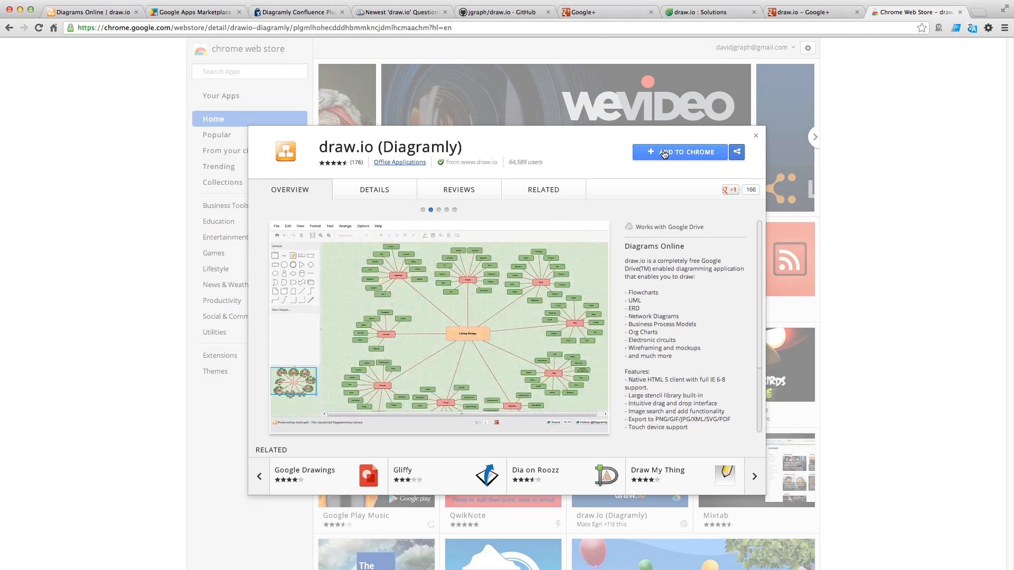
# Add the draw.io (Diagramly) app to Chrome, close the new apps and store tabs, and return to the diagram
pyautogui.click(665, 154)
pyautogui.click(602, 99)
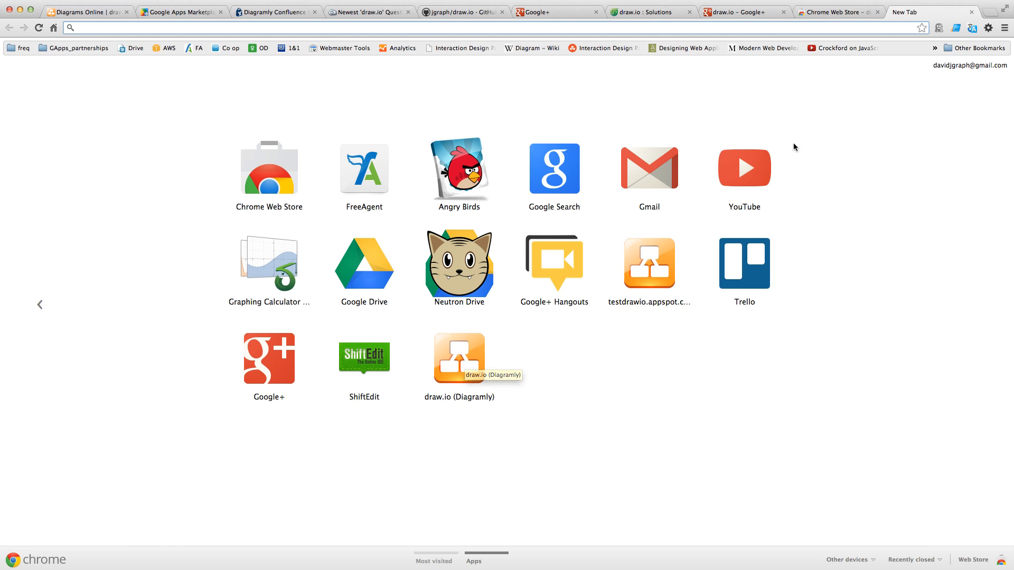
pyautogui.click(971, 13)
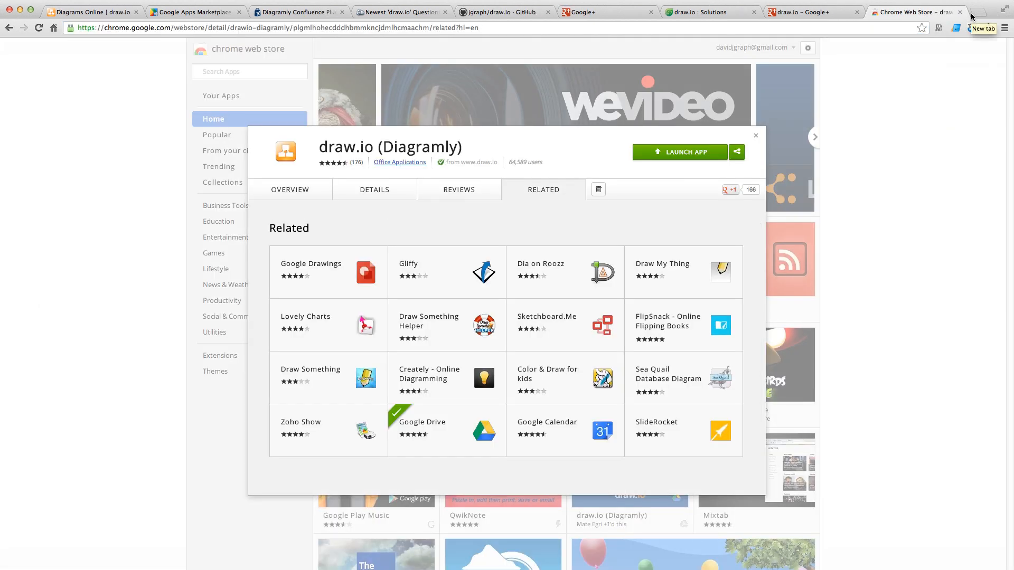
pyautogui.click(960, 12)
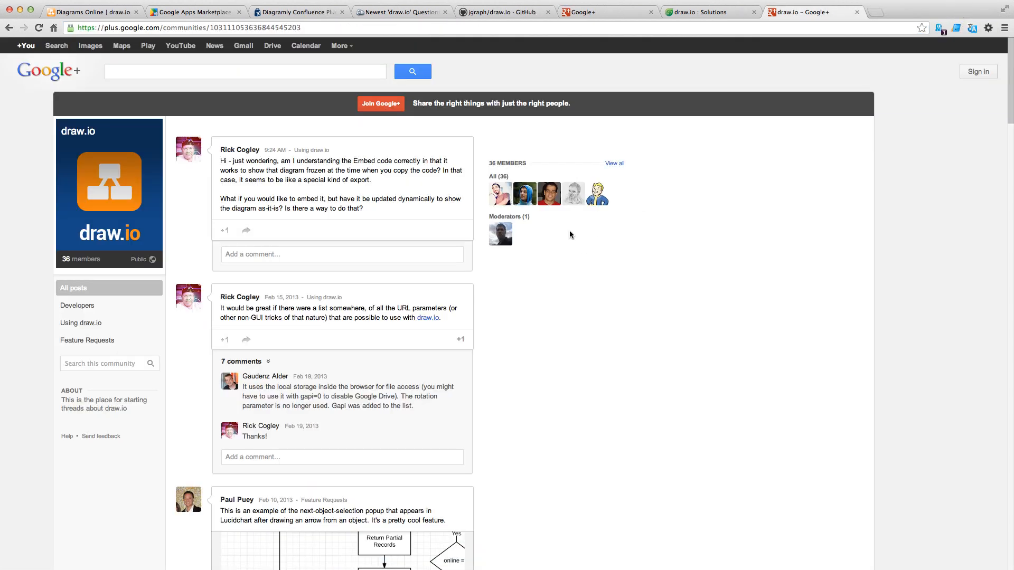
pyautogui.click(86, 11)
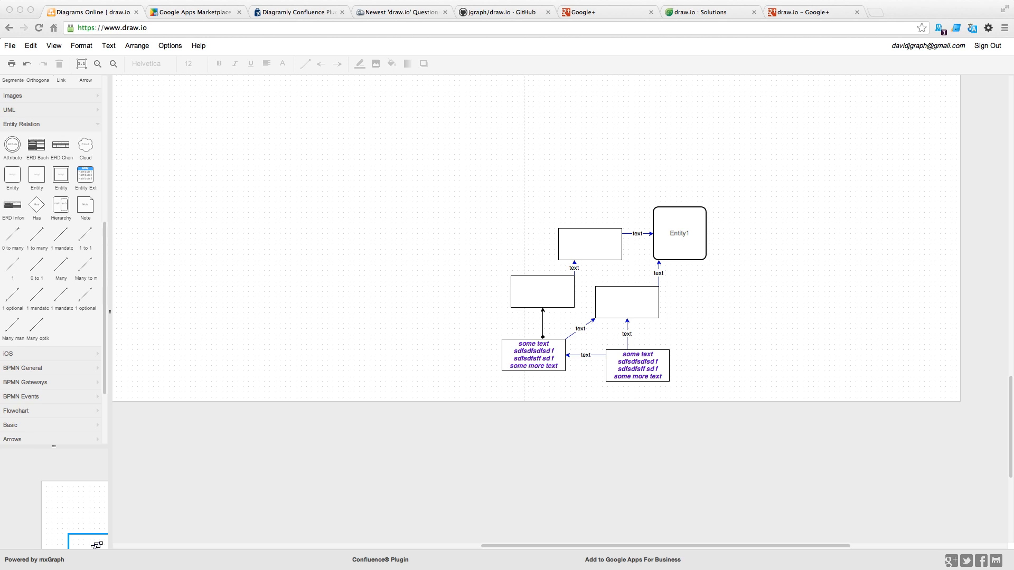
# View the dialog for importing an XML file into the diagram, and cancel it
pyautogui.click(7, 50)
pyautogui.click(7, 49)
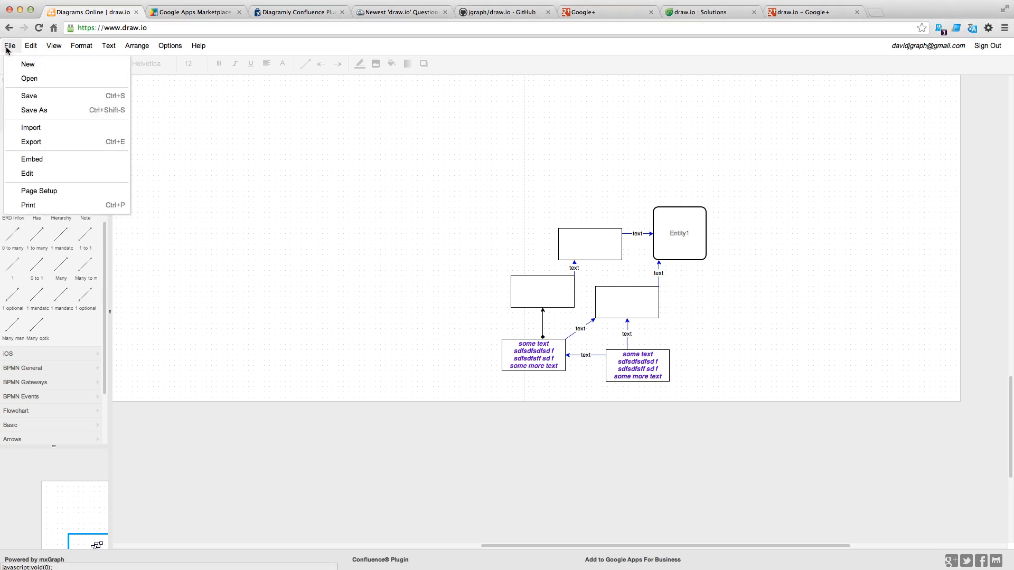
pyautogui.click(32, 128)
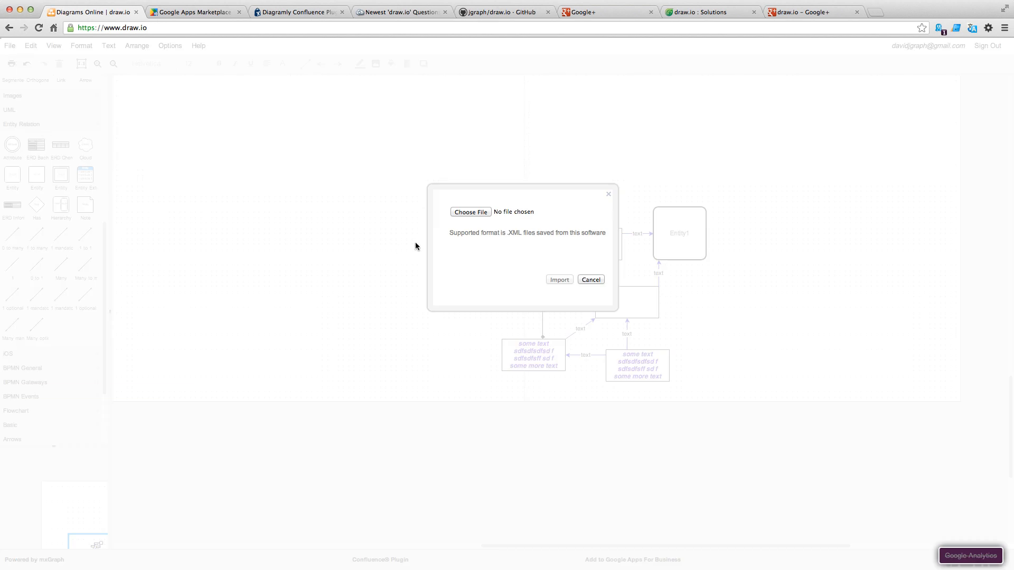
pyautogui.click(590, 280)
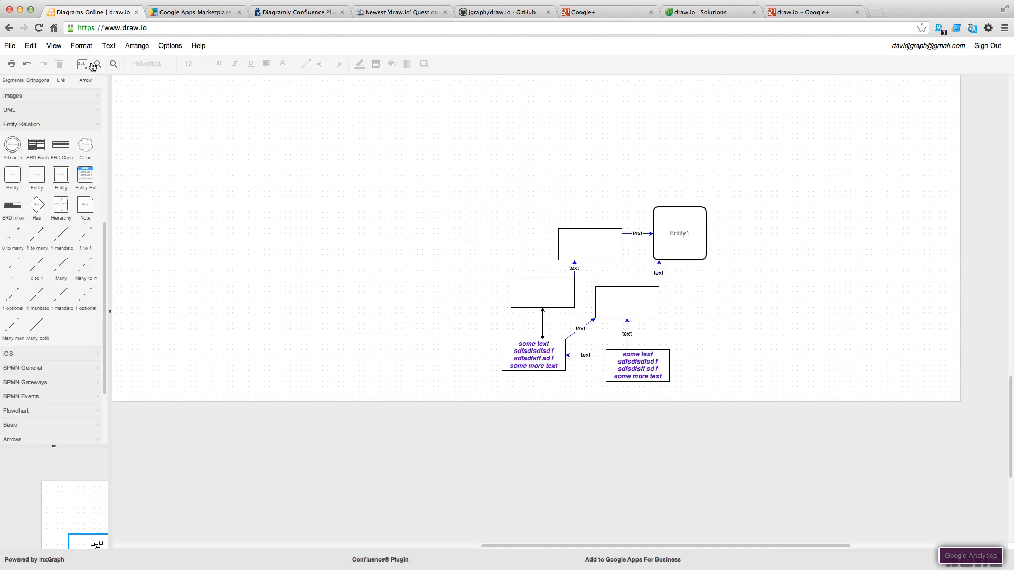
# View the export settings, try the XML format, review the other available formats, and cancel the export
pyautogui.click(10, 47)
pyautogui.click(49, 141)
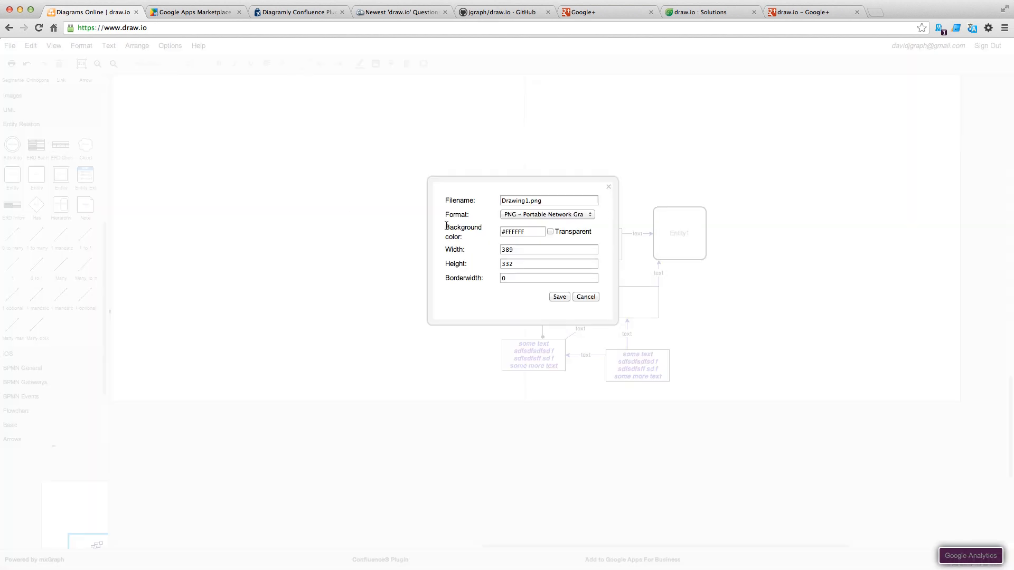
pyautogui.click(535, 214)
pyautogui.click(535, 255)
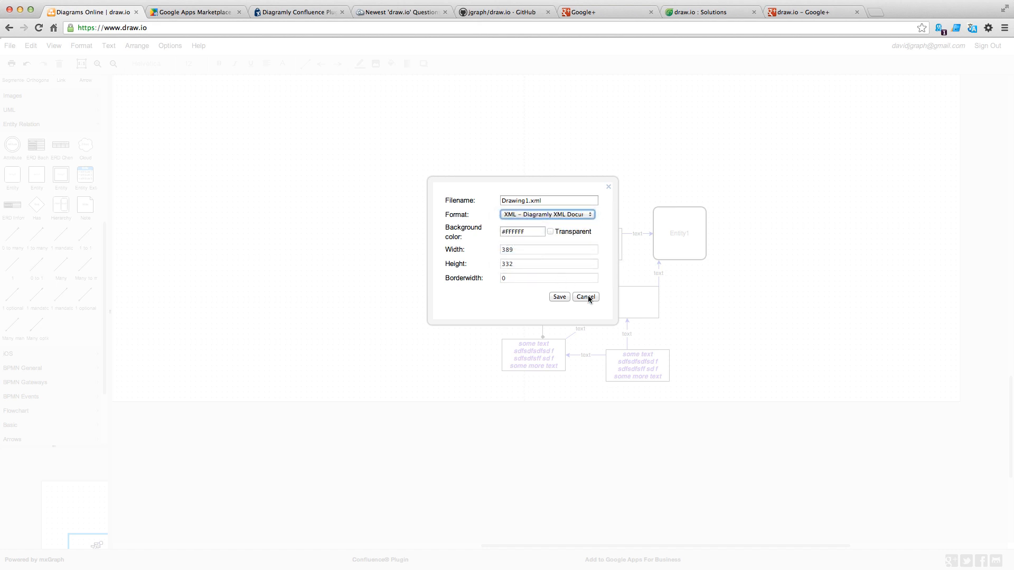
pyautogui.click(543, 213)
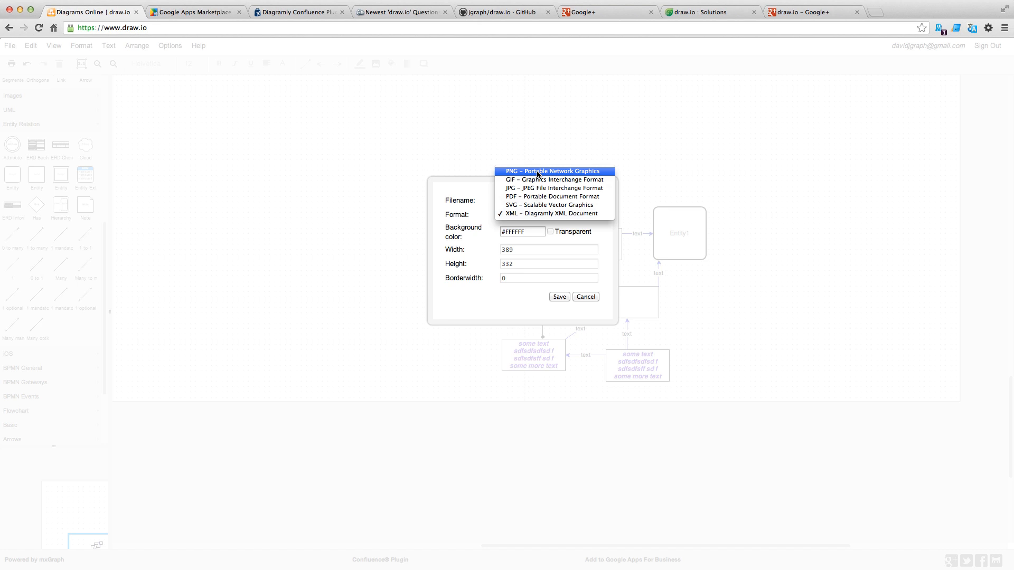
pyautogui.click(584, 298)
pyautogui.click(596, 300)
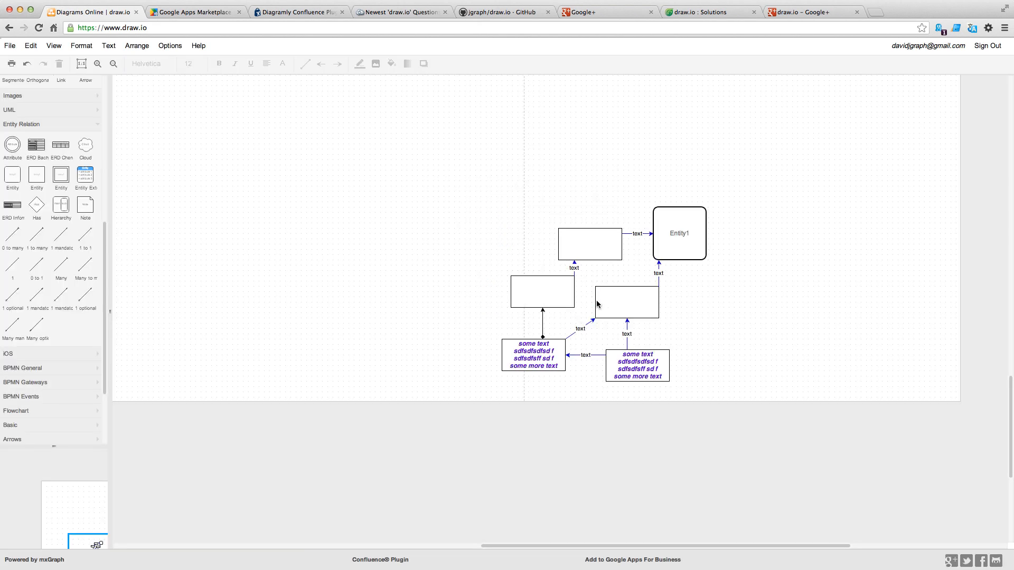